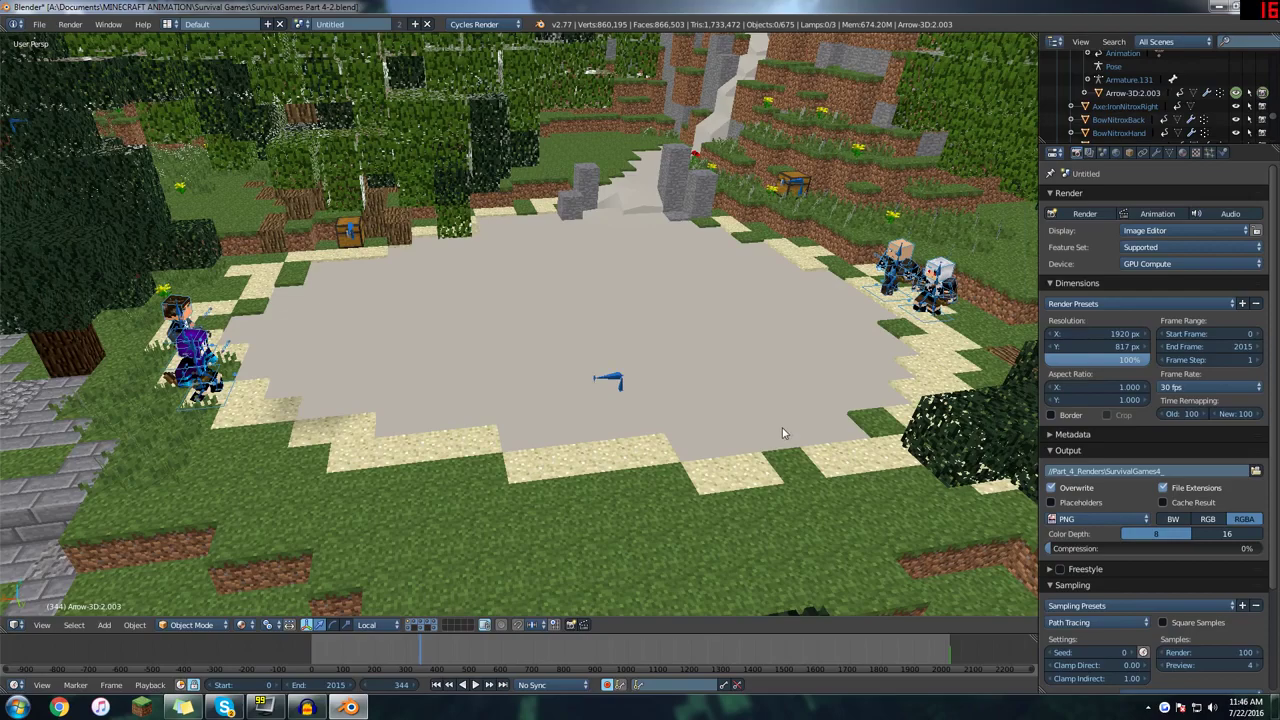
- Select the flat water surface of the lake, the Stationary_Water object
mouse_move(783, 433)
middle_mouse_down()
mouse_move(748, 439)
mouse_move(780, 433)
mouse_move(771, 442)
middle_mouse_up()
scroll(771, 442, "up", 2)
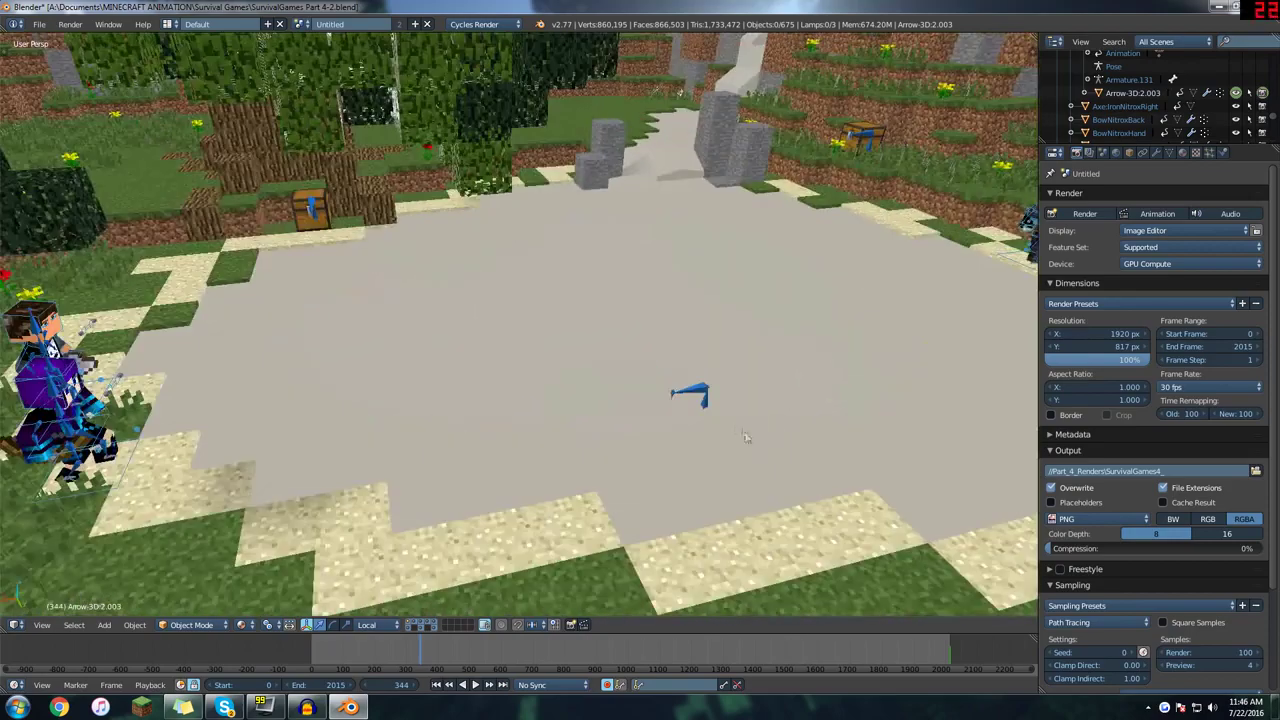
scroll(752, 432, "down", 4)
right_click(675, 334)
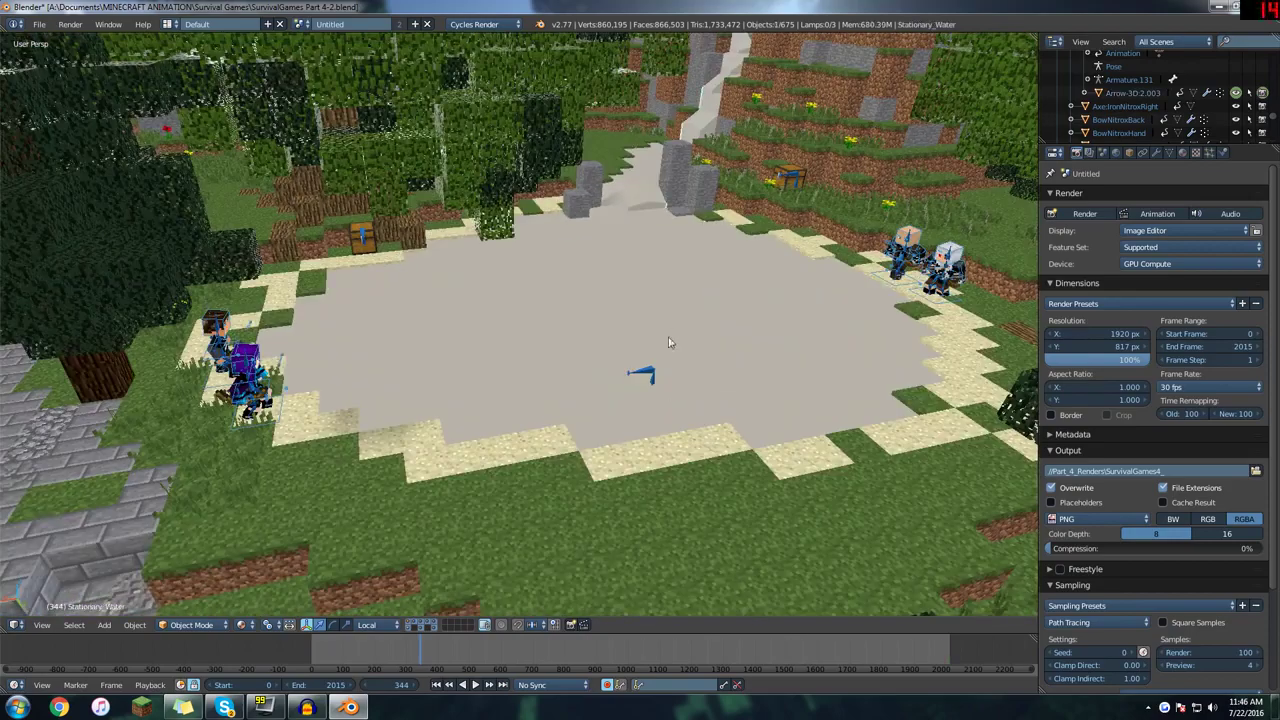
middle_click_drag(675, 332, 681, 329)
scroll(683, 320, "up", 5)
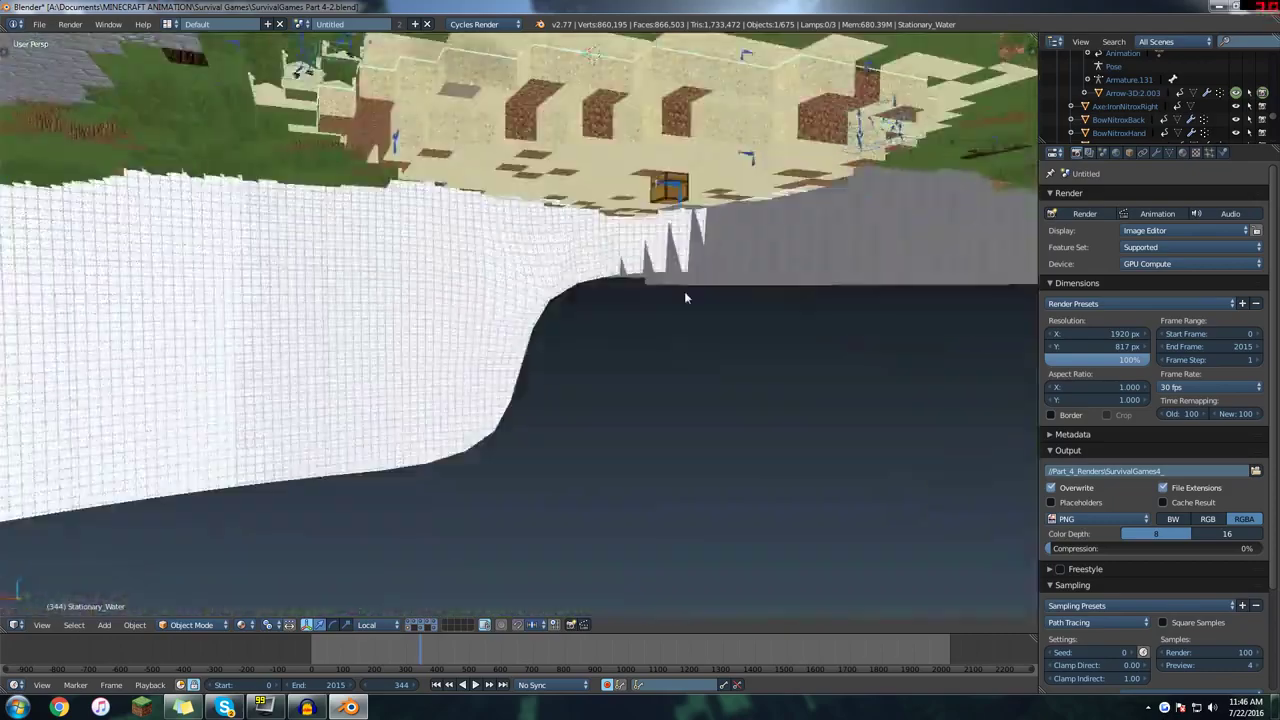
scroll(680, 320, "down", 4)
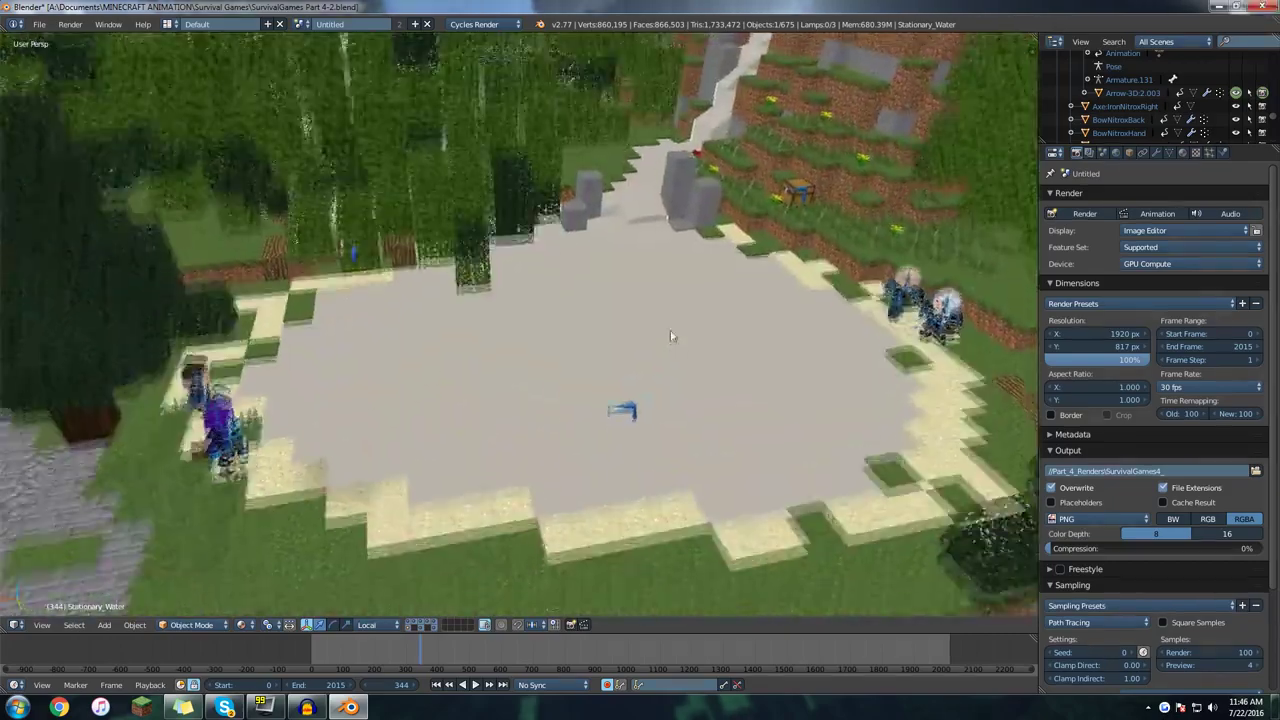
middle_click_drag(671, 336, 615, 356)
scroll(667, 338, "up", 2)
scroll(612, 345, "down", 2)
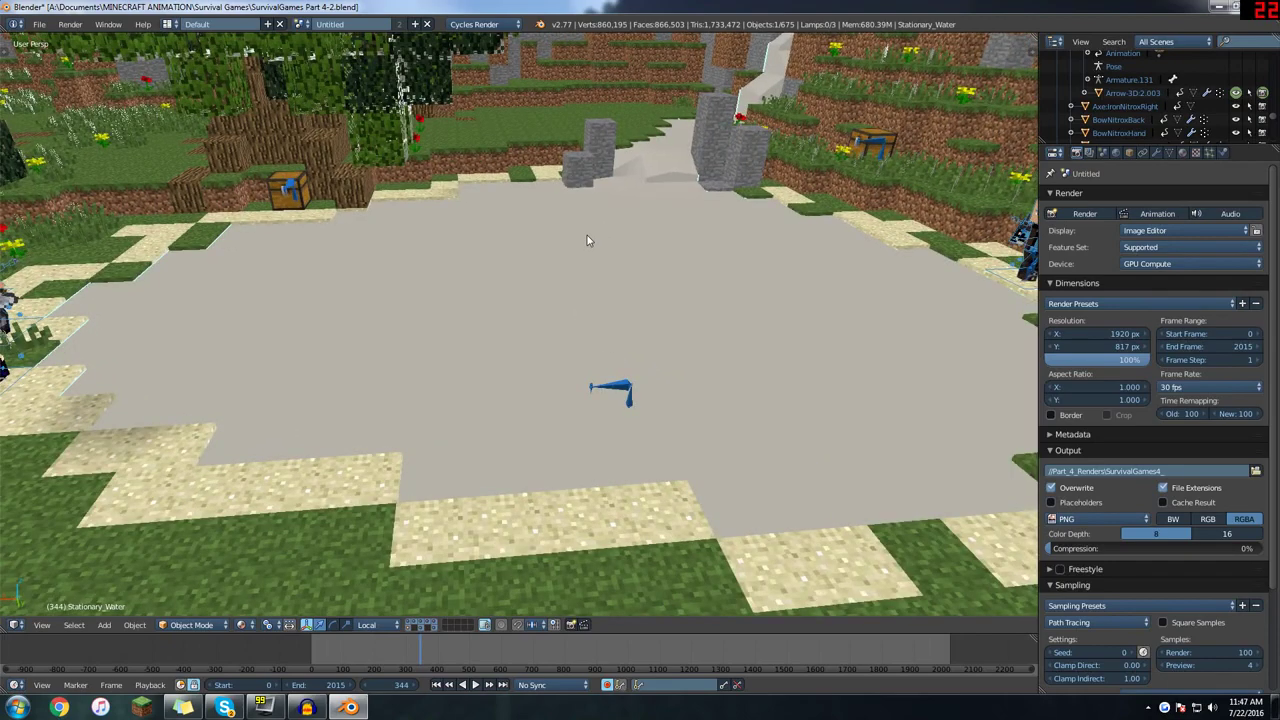
middle_click_drag(495, 289, 508, 290)
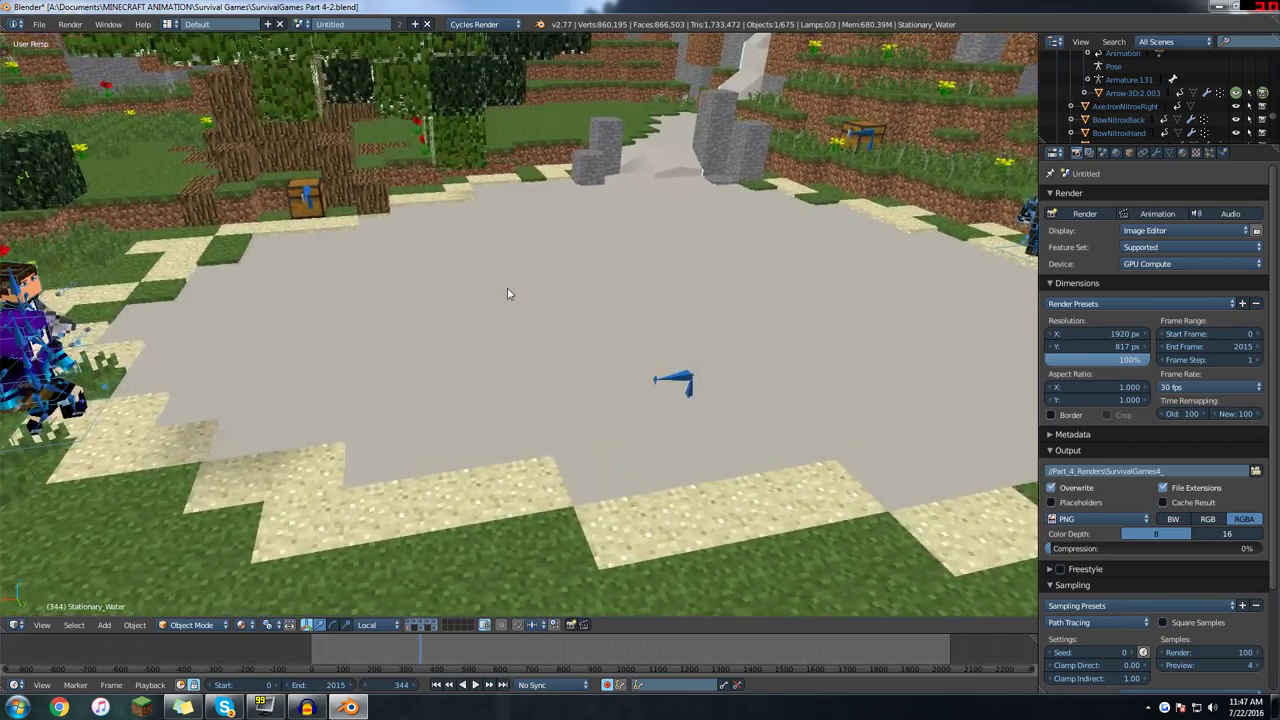
- Split the 3D view vertically into two areas and turn one of them into a Node Editor
right_click(536, 37)
left_click(530, 45)
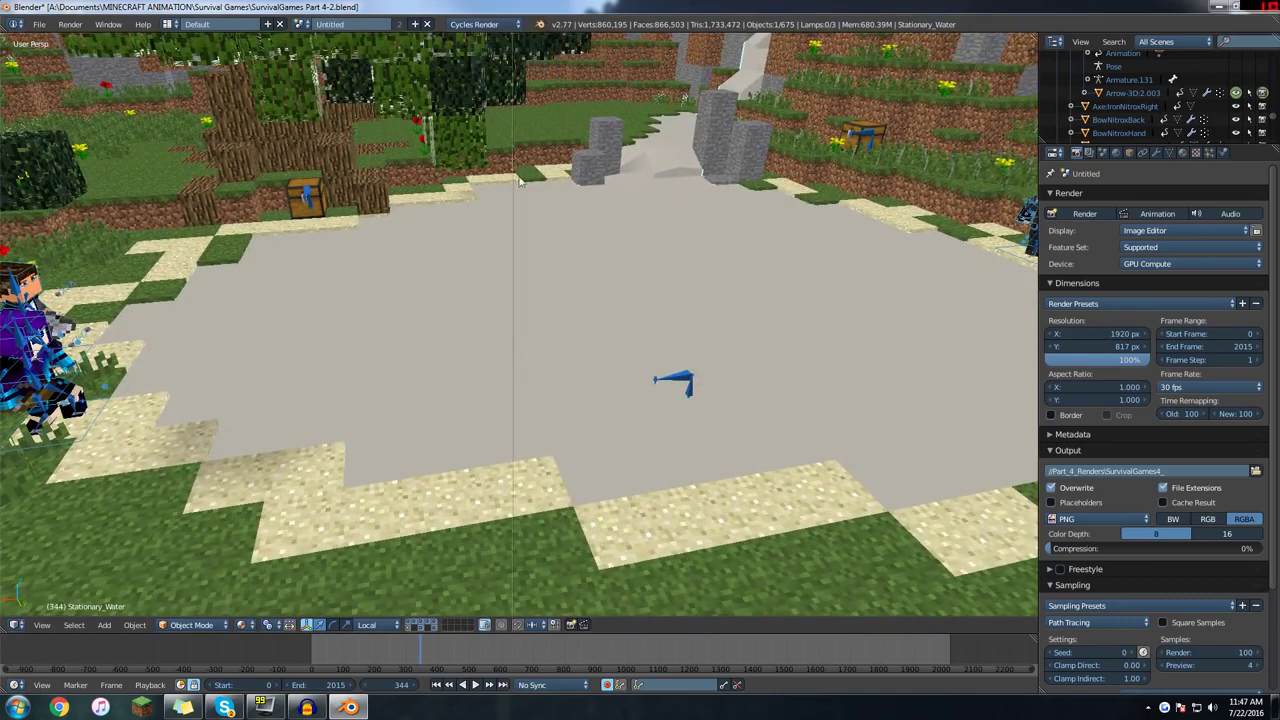
left_click(519, 180)
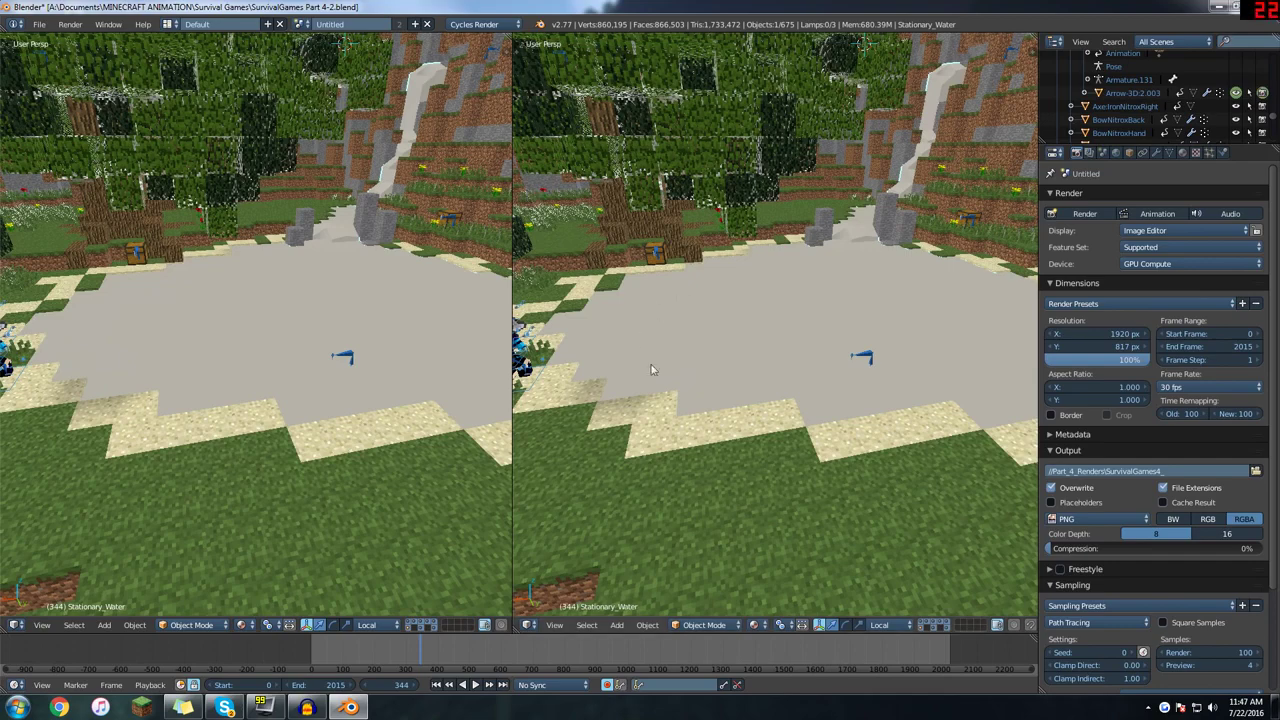
left_click(16, 625)
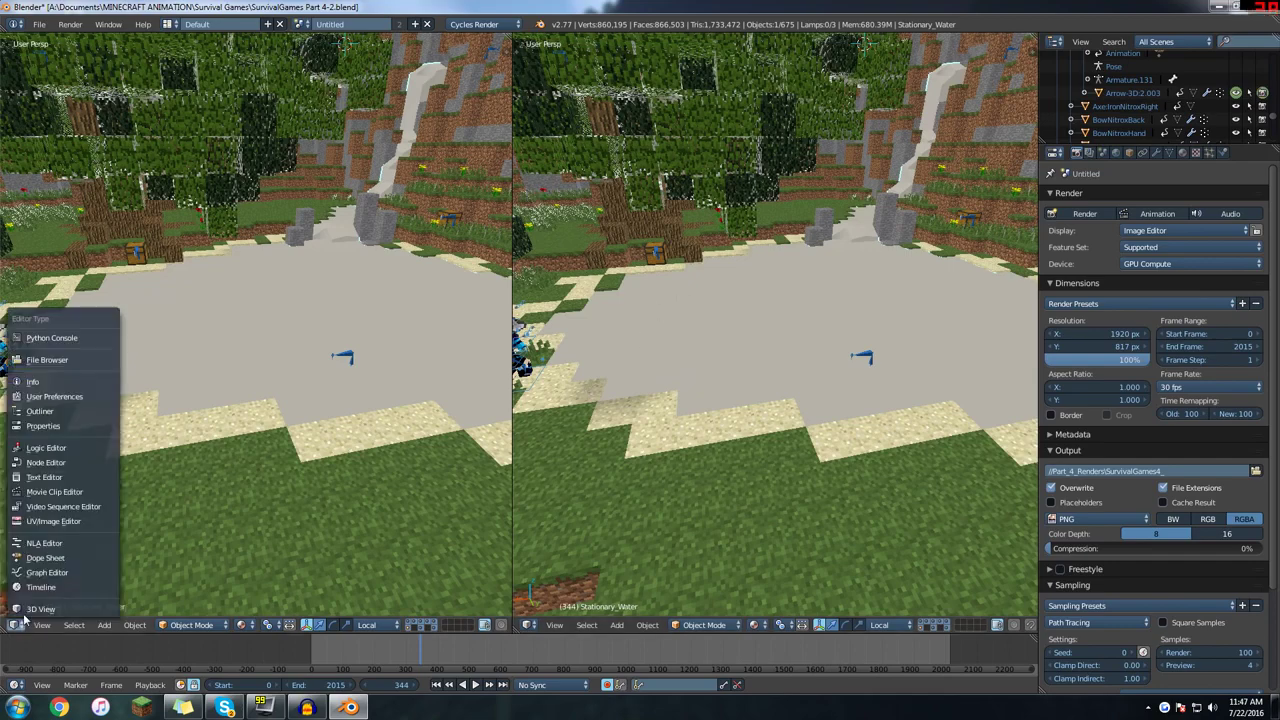
left_click(86, 467)
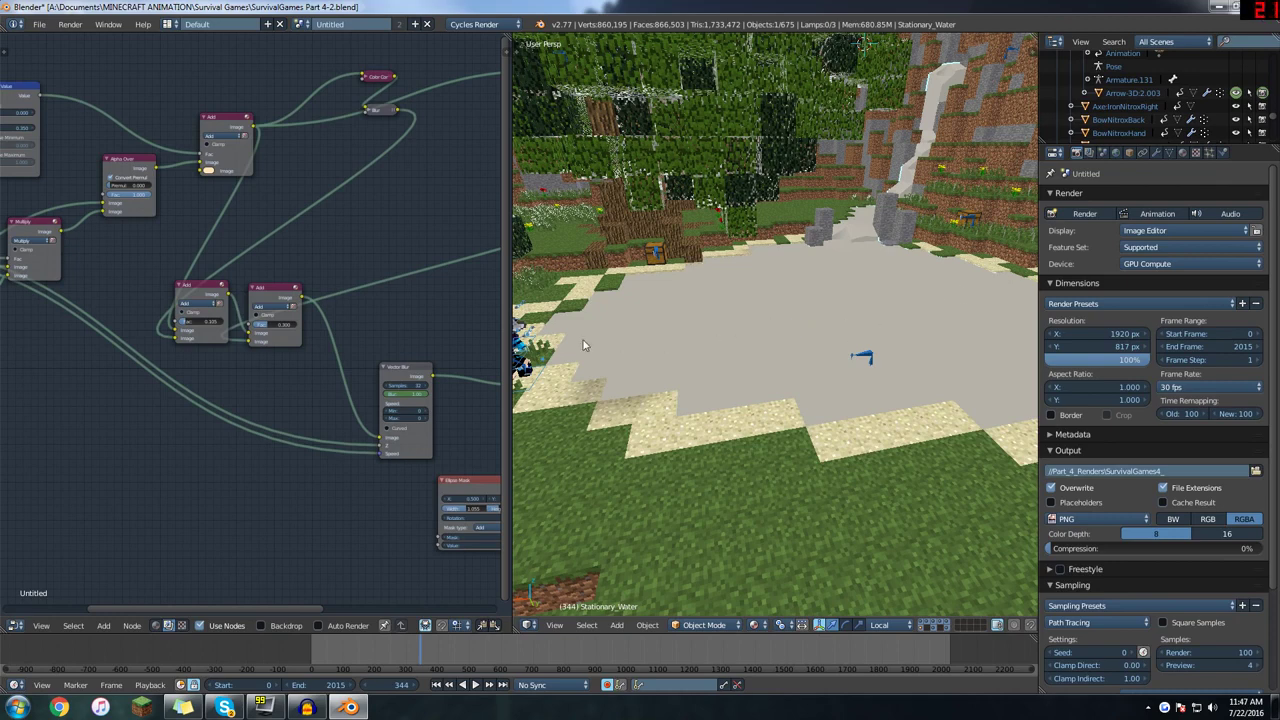
- Try to prepare the selected water's material with the MCprep tools
key("t")
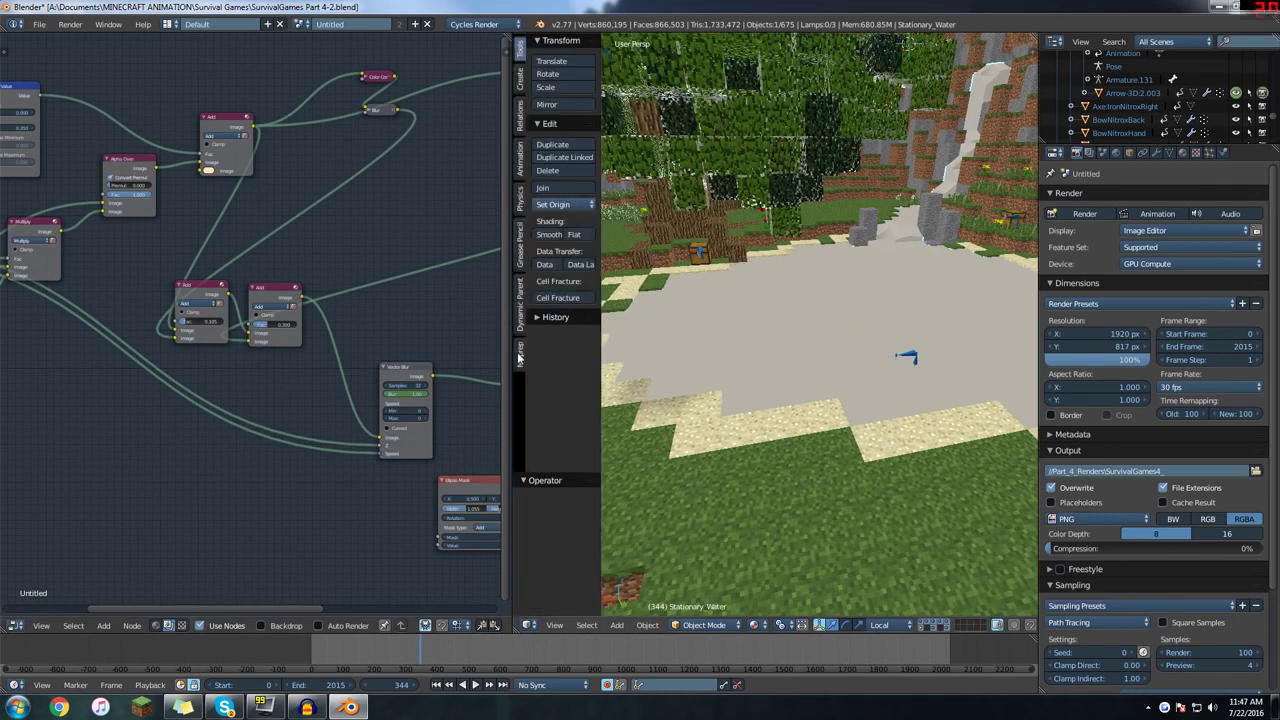
left_click(519, 355)
key("t")
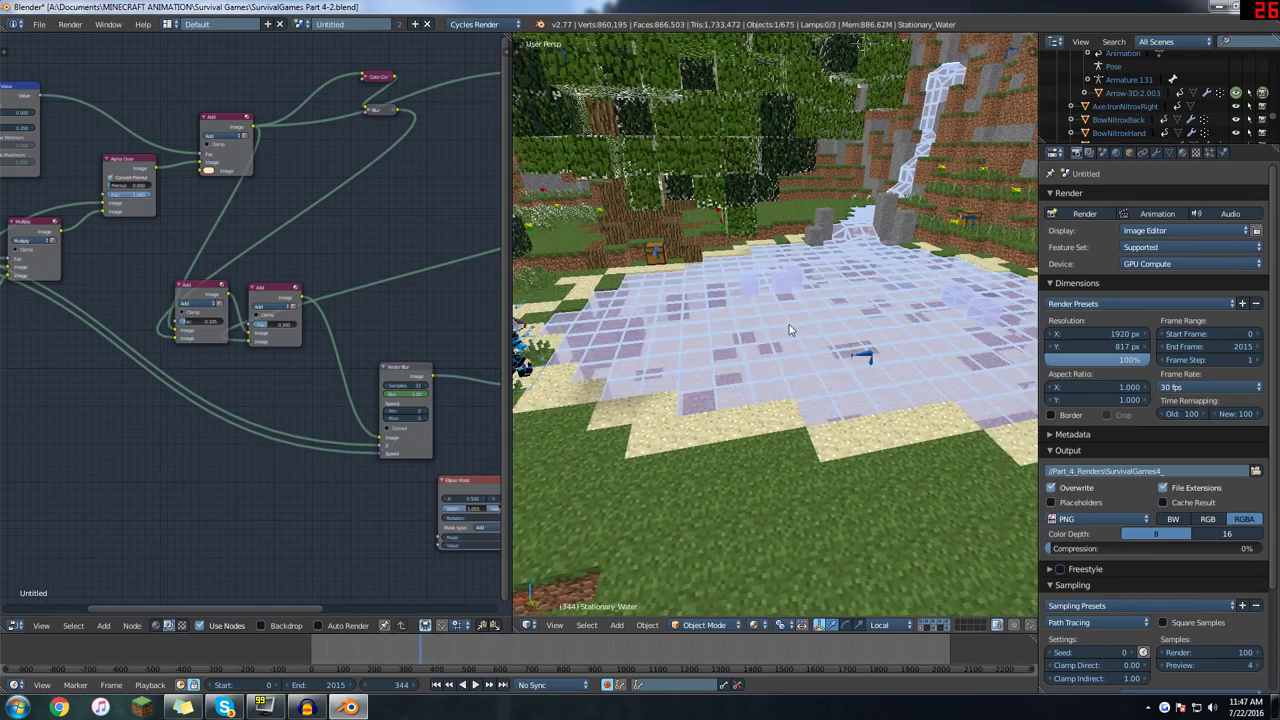
key("a")
middle_click_drag(789, 329, 793, 350)
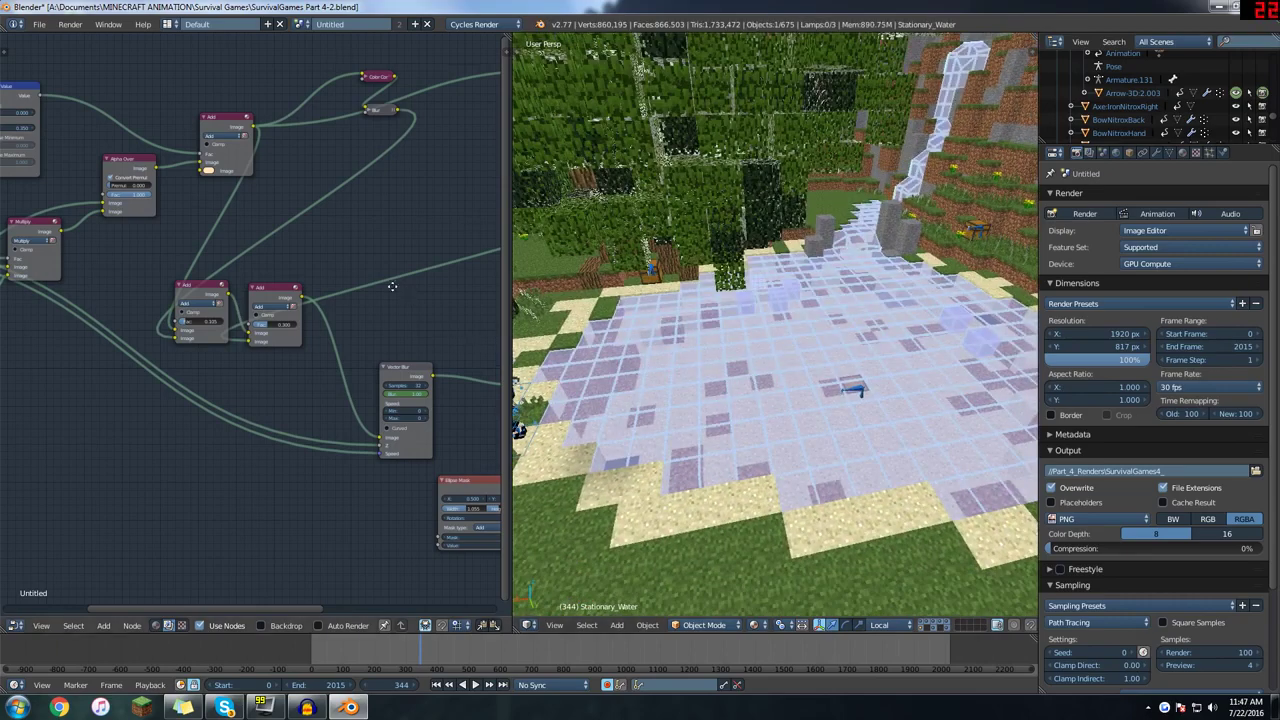
- Switch the Node Editor from compositing nodes to the selected water object's material nodes
middle_click_drag(392, 286, 294, 306)
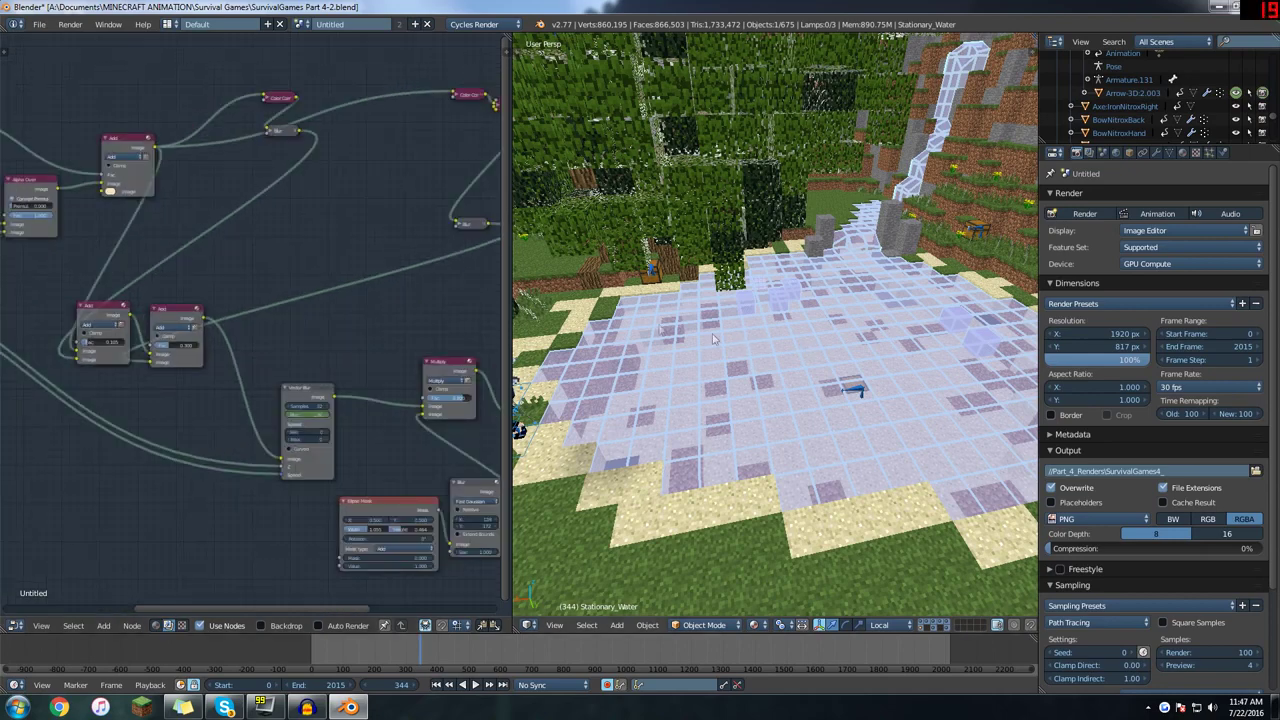
scroll(389, 269, "down", 4)
left_click(183, 625)
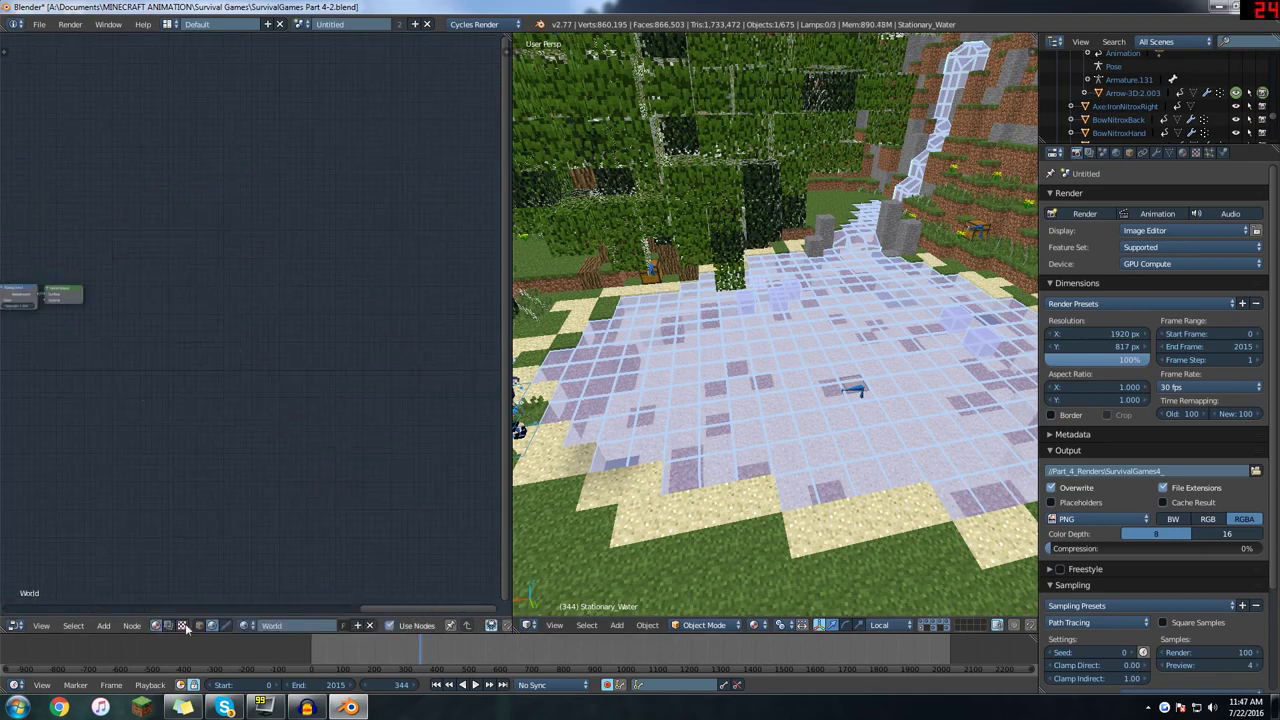
left_click(199, 625)
middle_click_drag(261, 410, 433, 355)
middle_click_drag(118, 411, 311, 405)
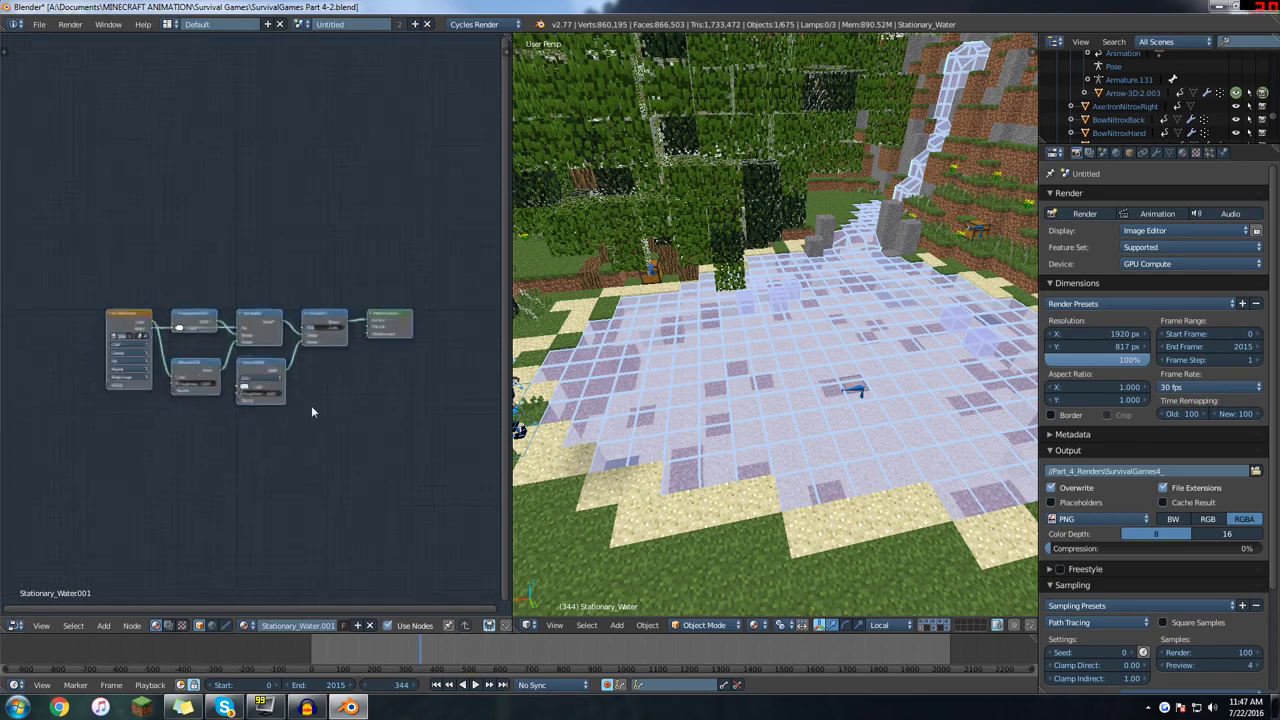
scroll(311, 405, "up", 2)
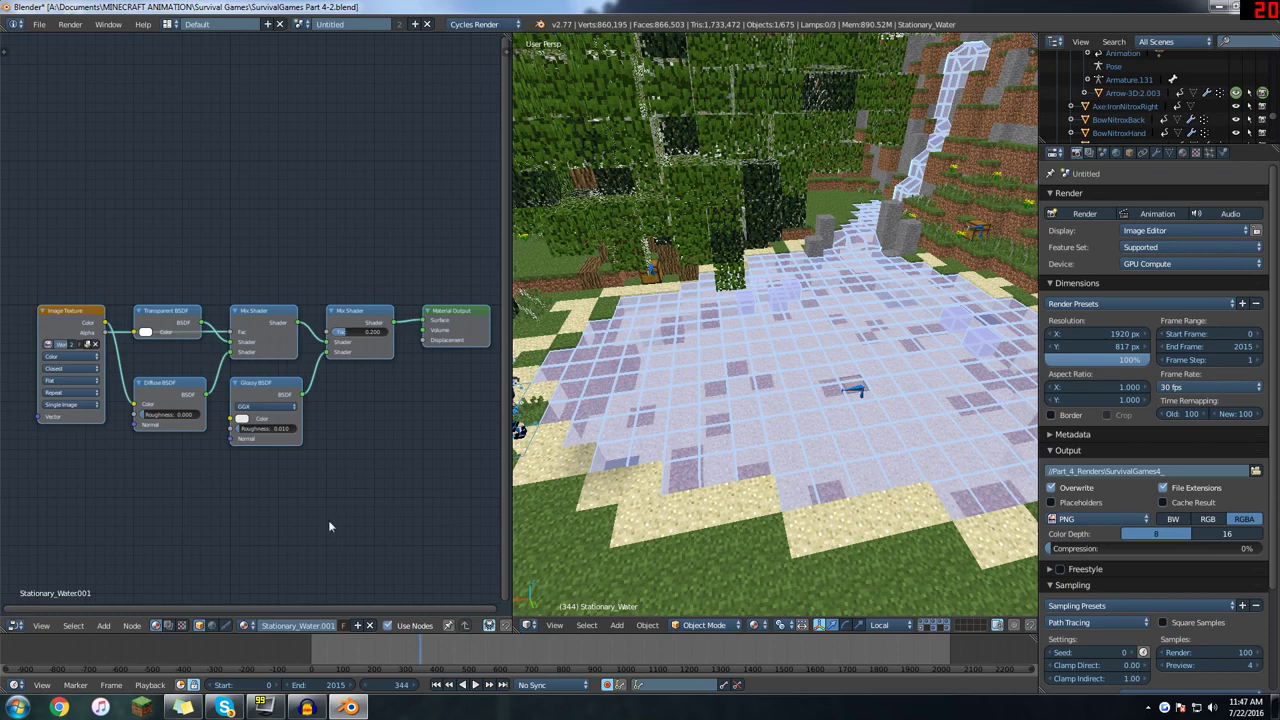
- Search the list of existing materials for "water"
left_click(245, 625)
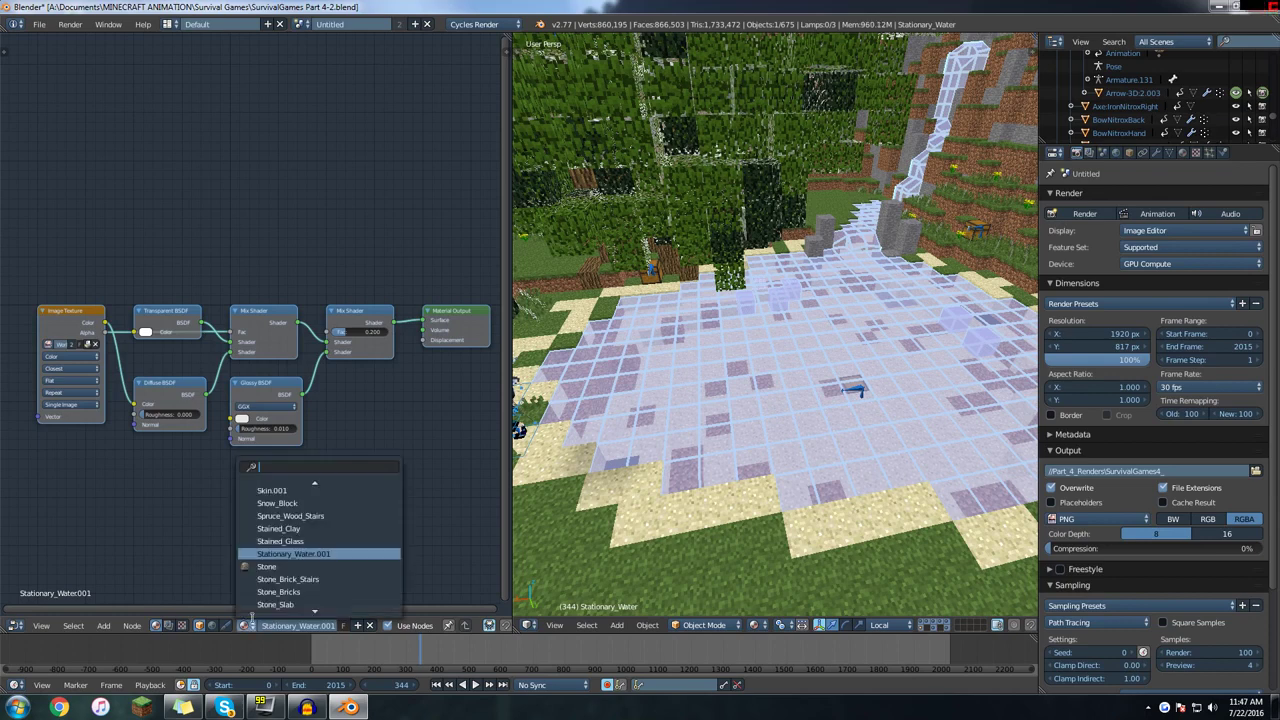
type("w")
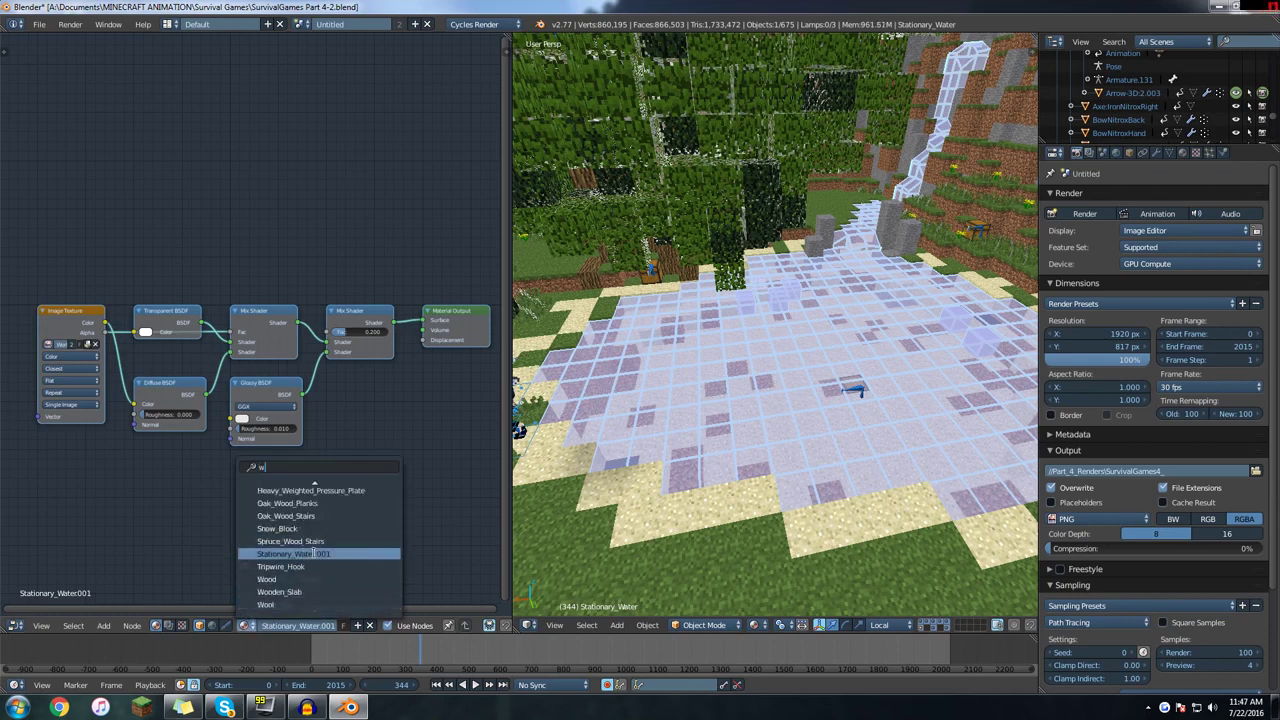
type("ater")
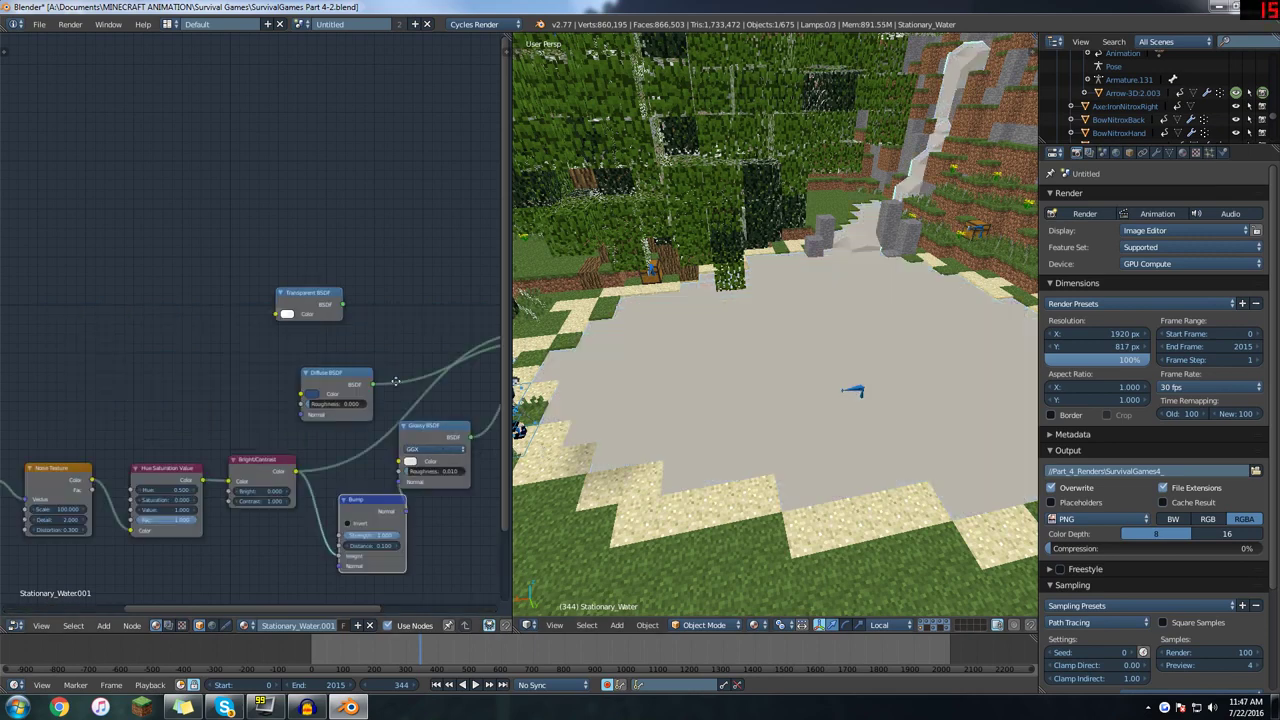
- Look over the water material's shader nodes and set the 3D view's shading to Rendered
middle_click_drag(396, 381, 140, 321)
middle_click_drag(328, 355, 361, 315)
scroll(207, 350, "up", 2)
scroll(284, 362, "down", 1)
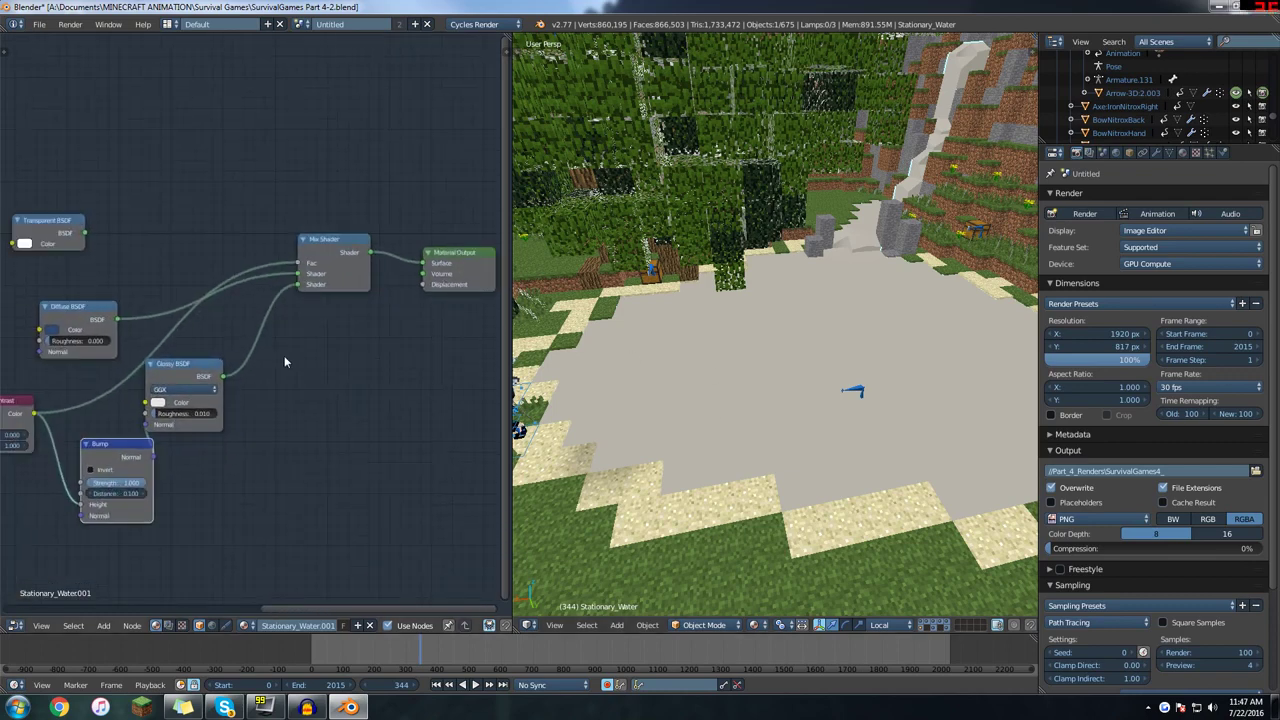
middle_click_drag(284, 355, 312, 357)
left_click(757, 625)
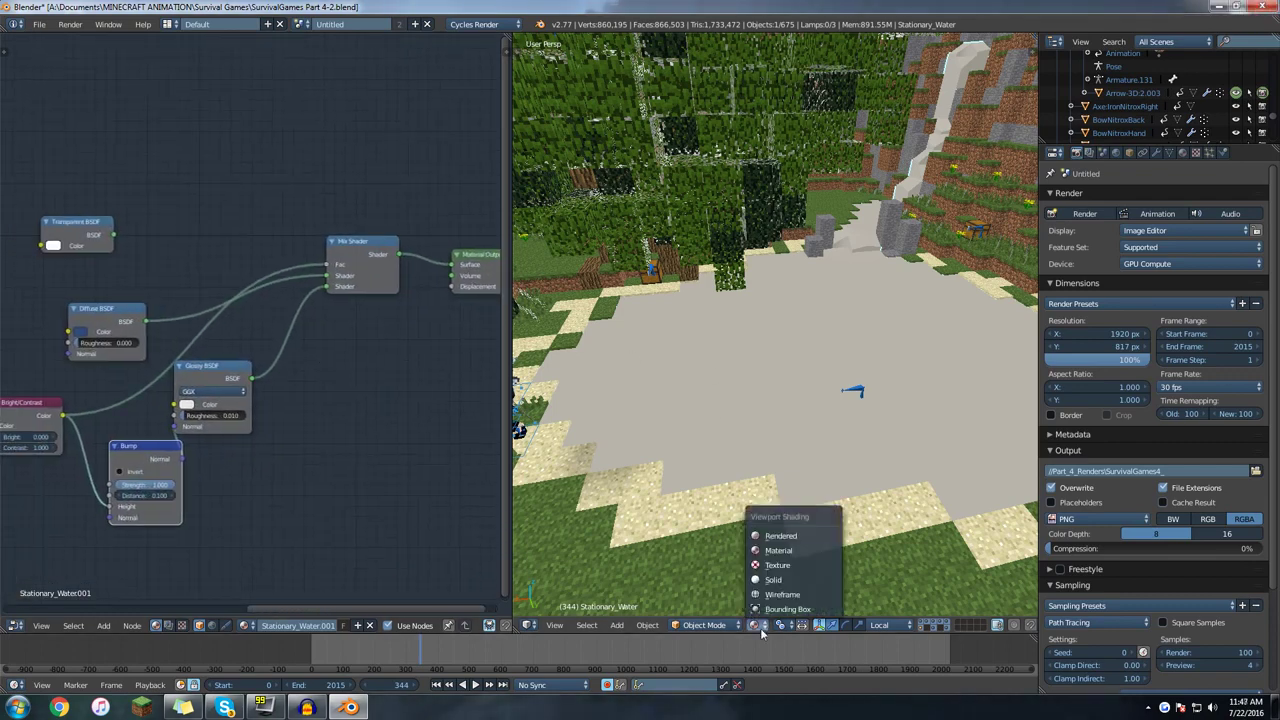
key("Return")
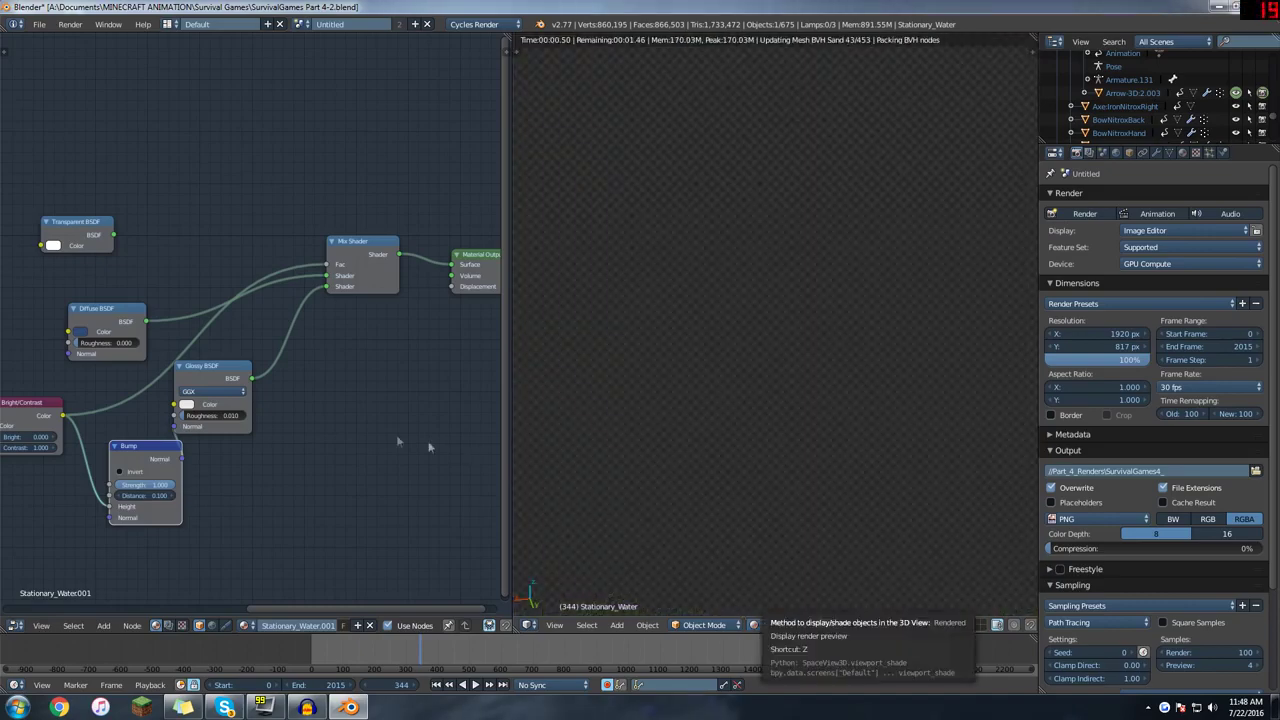
- Move the Bump and Bright/Contrast nodes slightly further away from the Glossy BSDF node
mouse_move(195, 441)
middle_mouse_down()
mouse_move(263, 431)
mouse_move(206, 433)
middle_mouse_up()
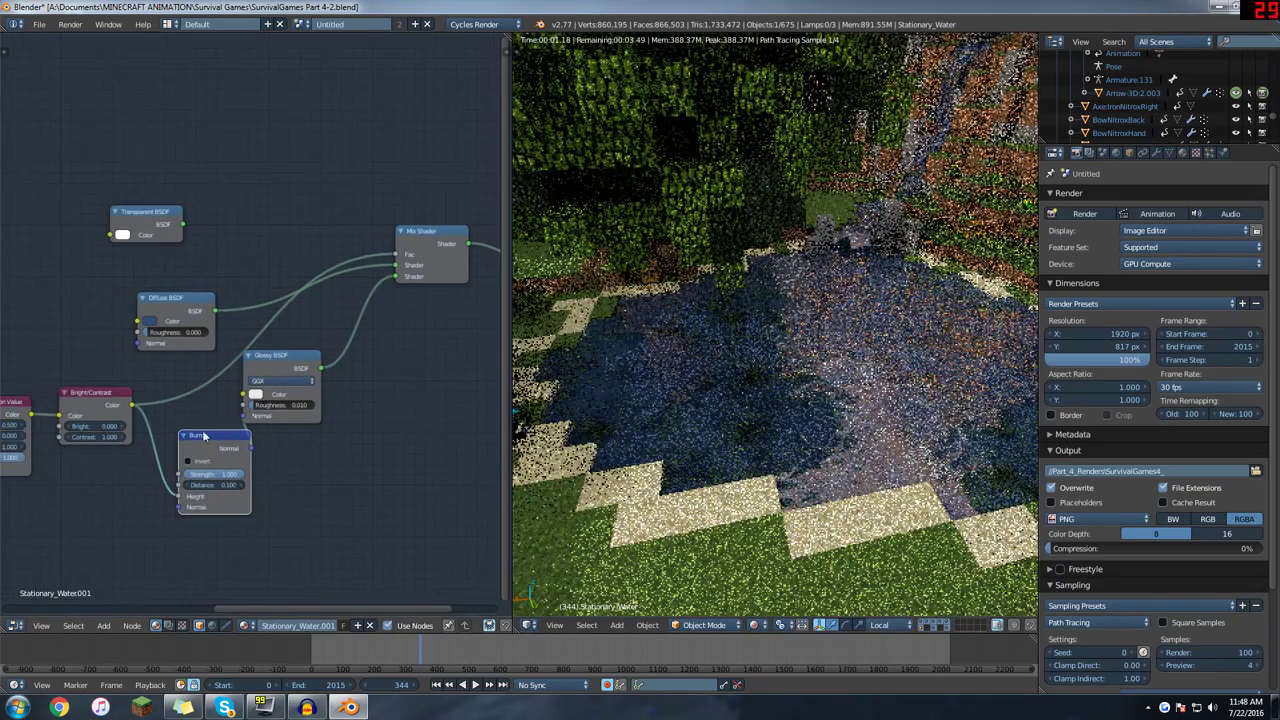
key("g")
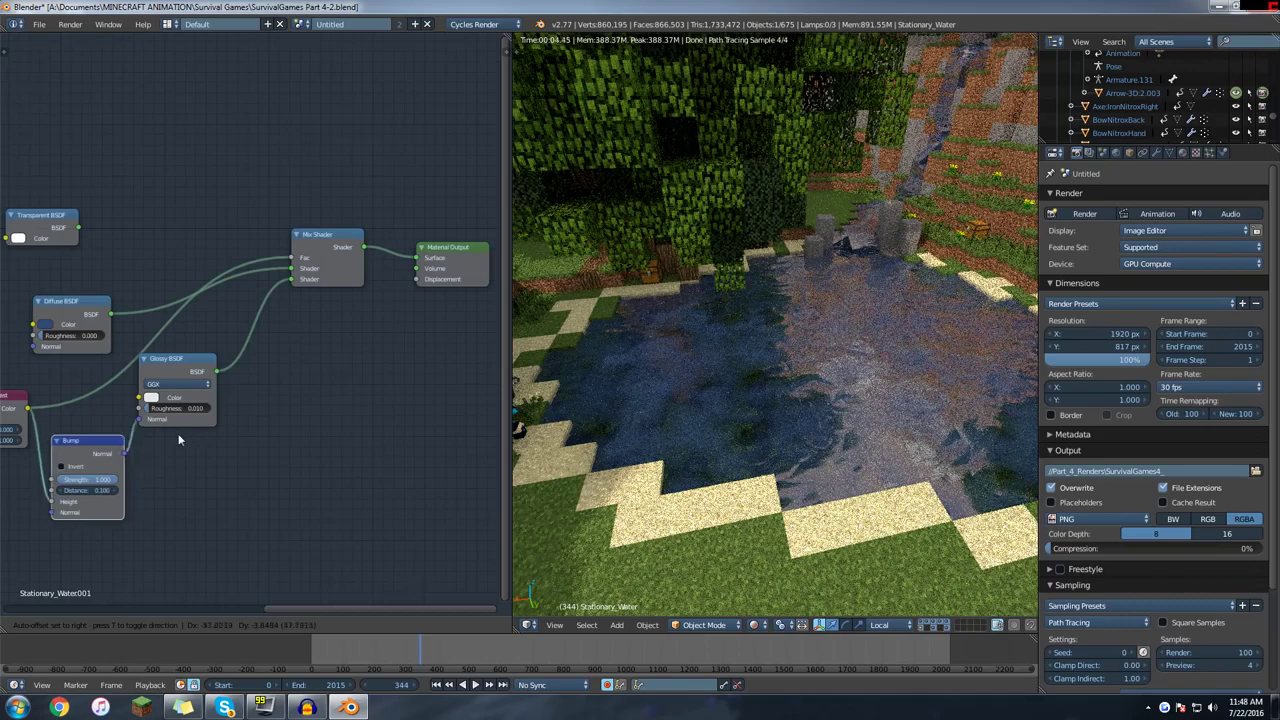
left_click(169, 439)
middle_click_drag(188, 450, 324, 447)
left_click_drag(157, 414, 141, 414)
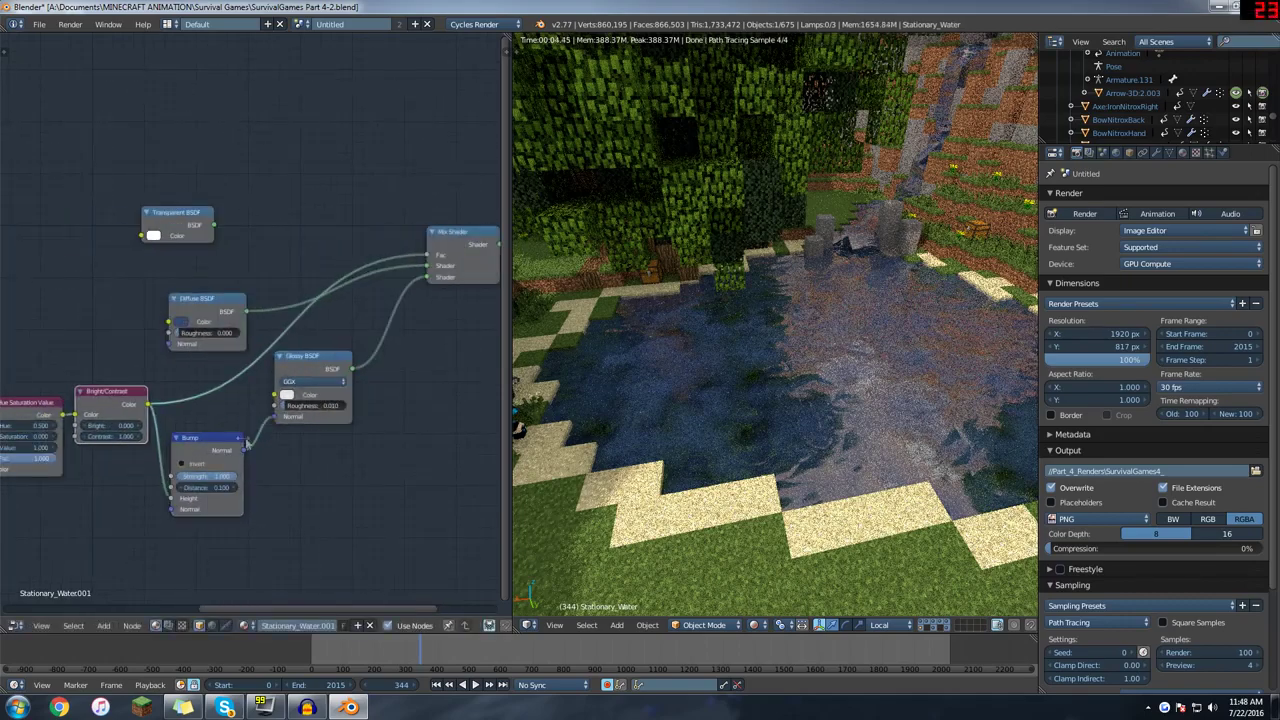
- Cut the links from Bright/Contrast to the Mix Shader's factor and from Bump to the Glossy BSDF's normal
left_click_drag(230, 391, 237, 395, "ctrl")
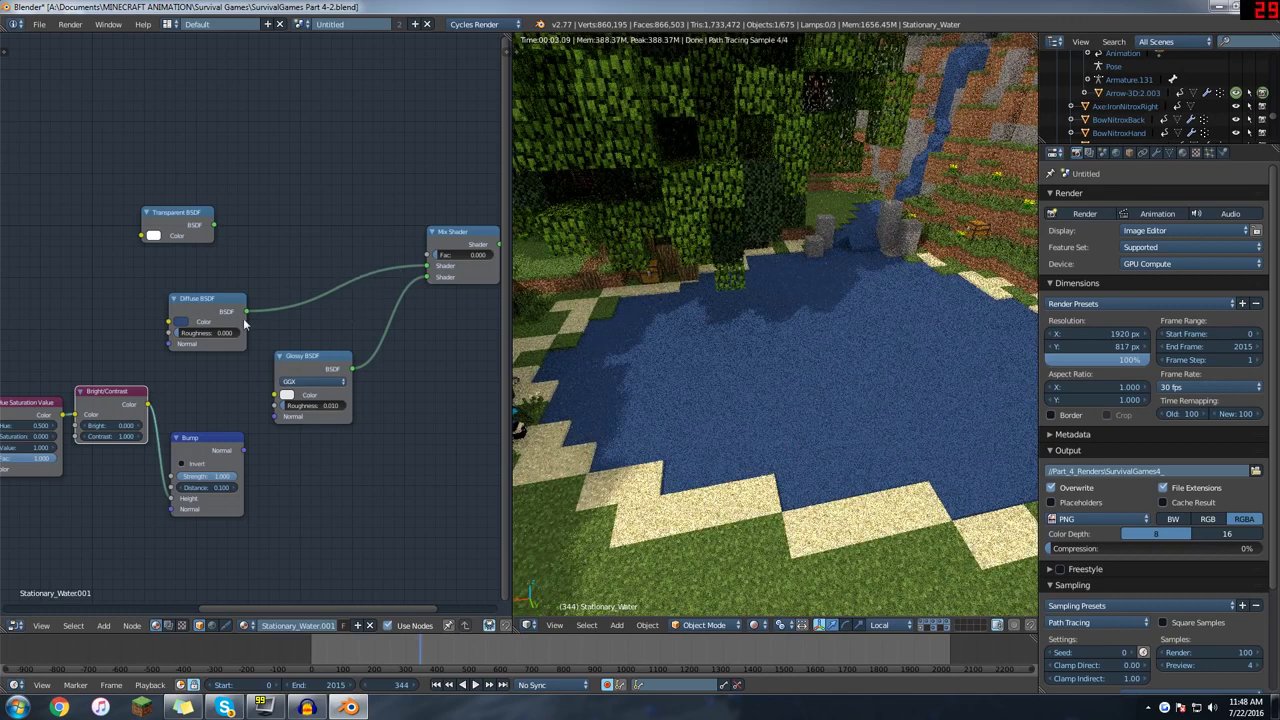
scroll(854, 433, "up", 3)
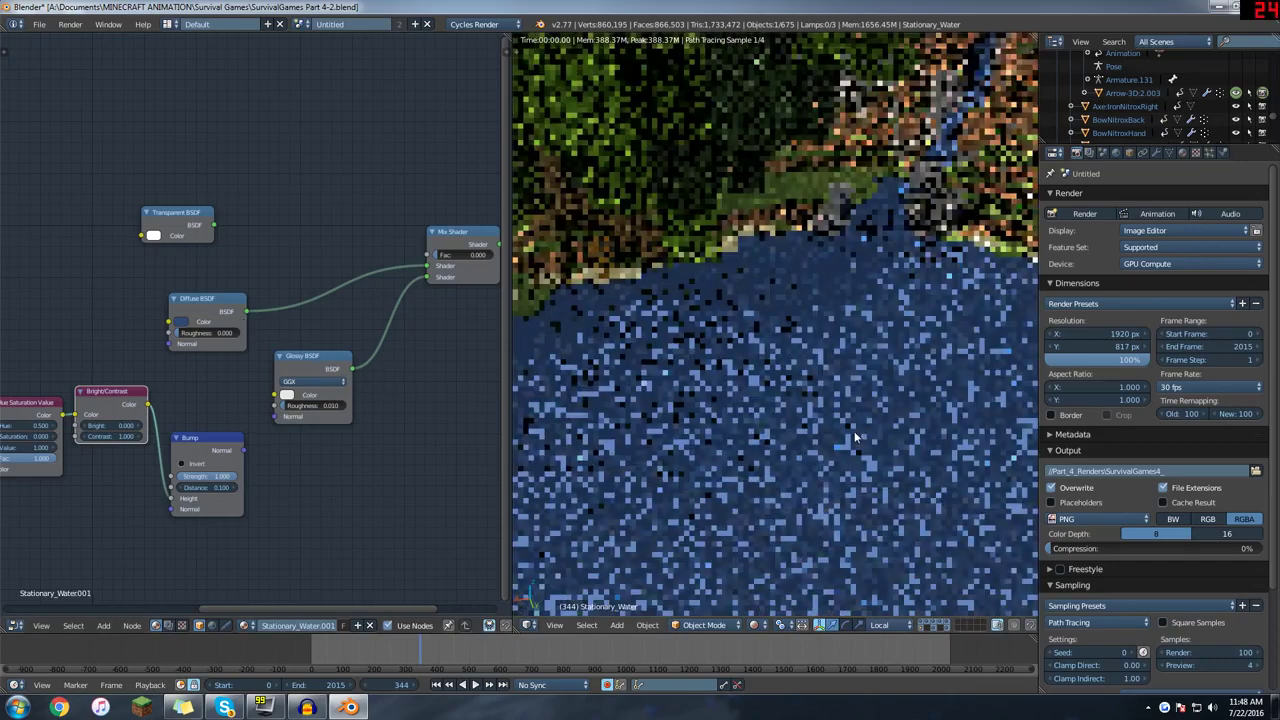
middle_click_drag(852, 424, 848, 415)
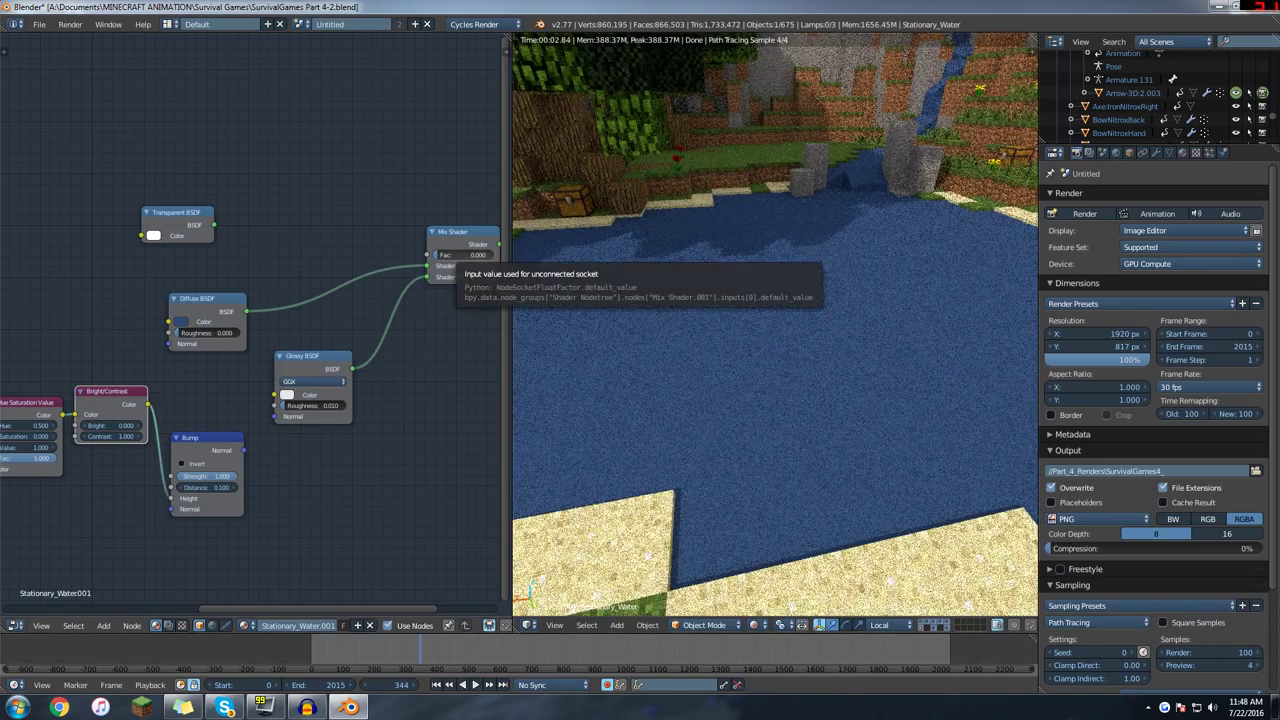
- Set the Mix Shader's factor between the diffuse and glossy shaders to about 0.636
mouse_move(457, 265)
left_mouse_down()
mouse_move(488, 265)
mouse_move(467, 275)
left_mouse_up()
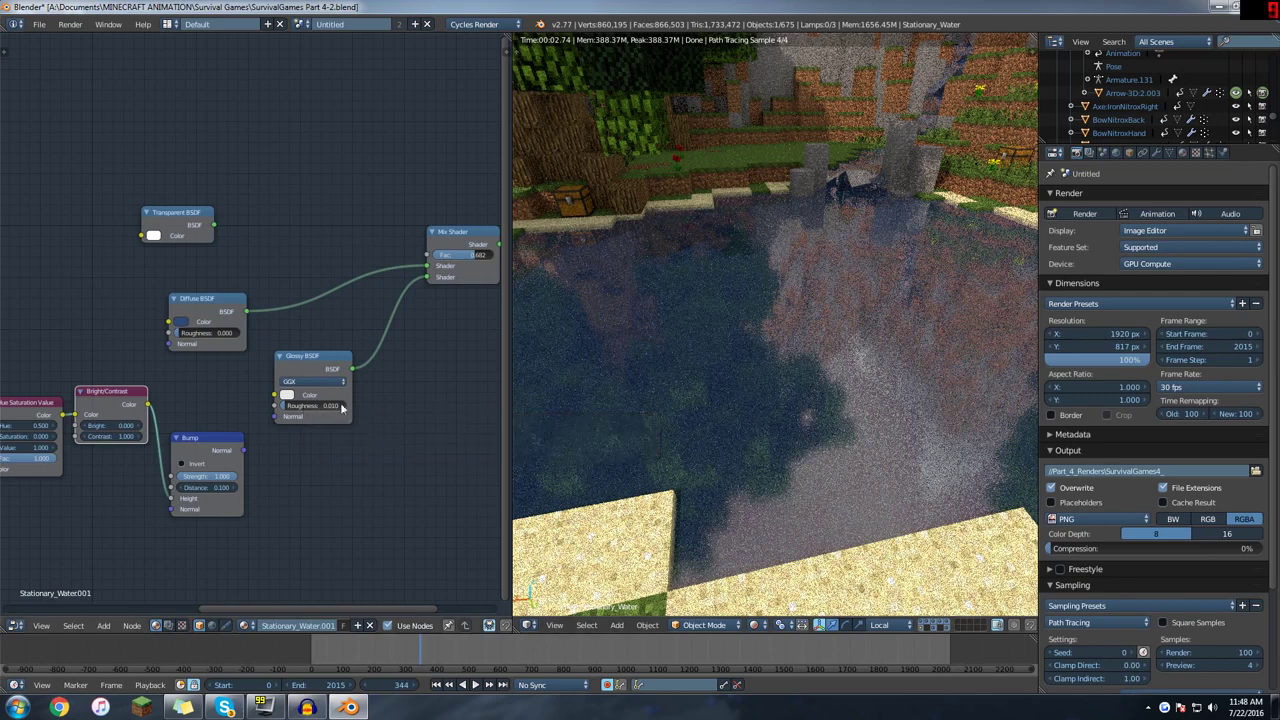
middle_click_drag(336, 448, 376, 429)
middle_click_drag(503, 265, 450, 277)
mouse_move(463, 249)
left_mouse_down()
mouse_move(440, 249)
mouse_move(460, 248)
left_mouse_up()
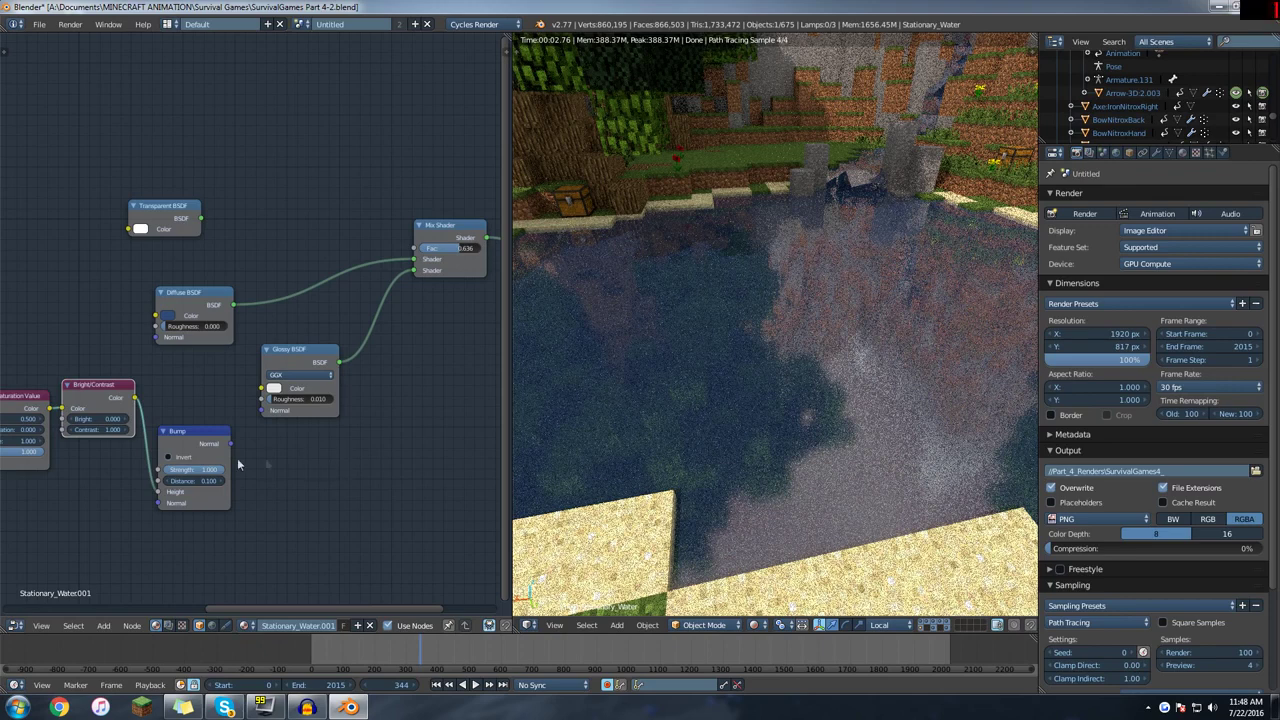
- Examine the chain of Noise Texture, Hue Saturation Value, Bright/Contrast and Bump nodes in the water material
middle_click_drag(277, 463, 331, 459)
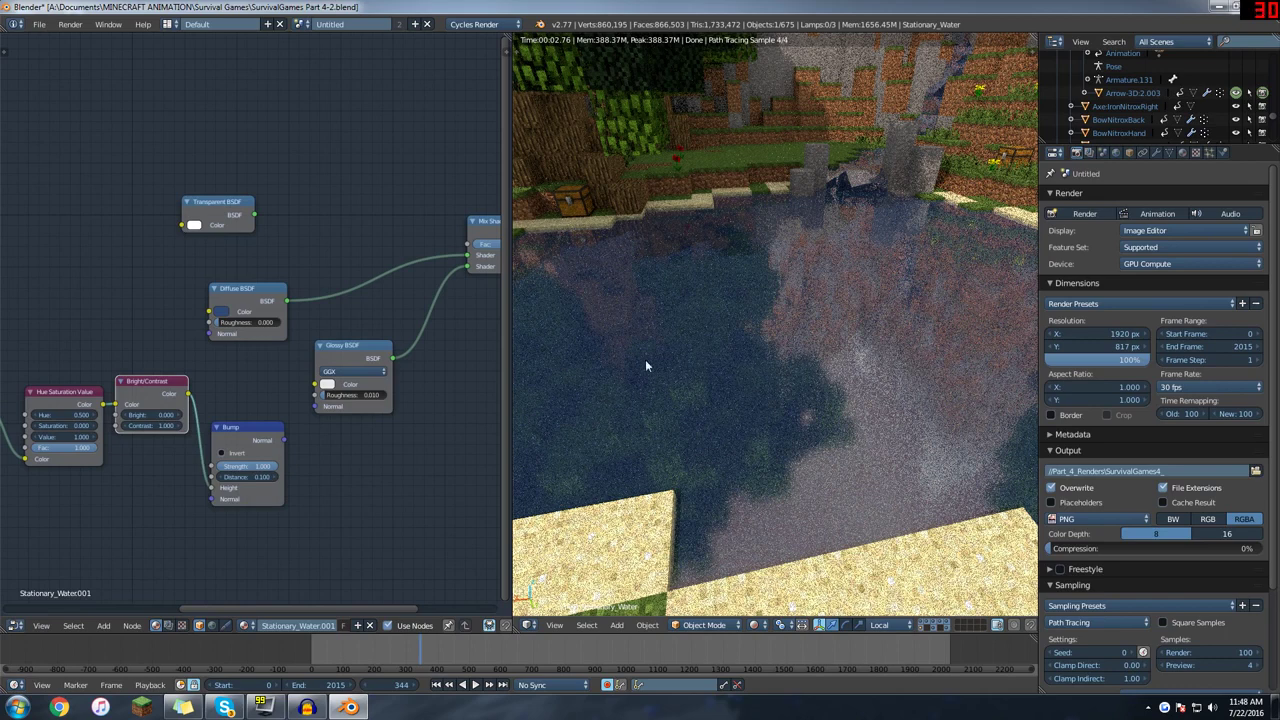
middle_click_drag(354, 465, 372, 442)
scroll(372, 448, "left", 15, "ctrl")
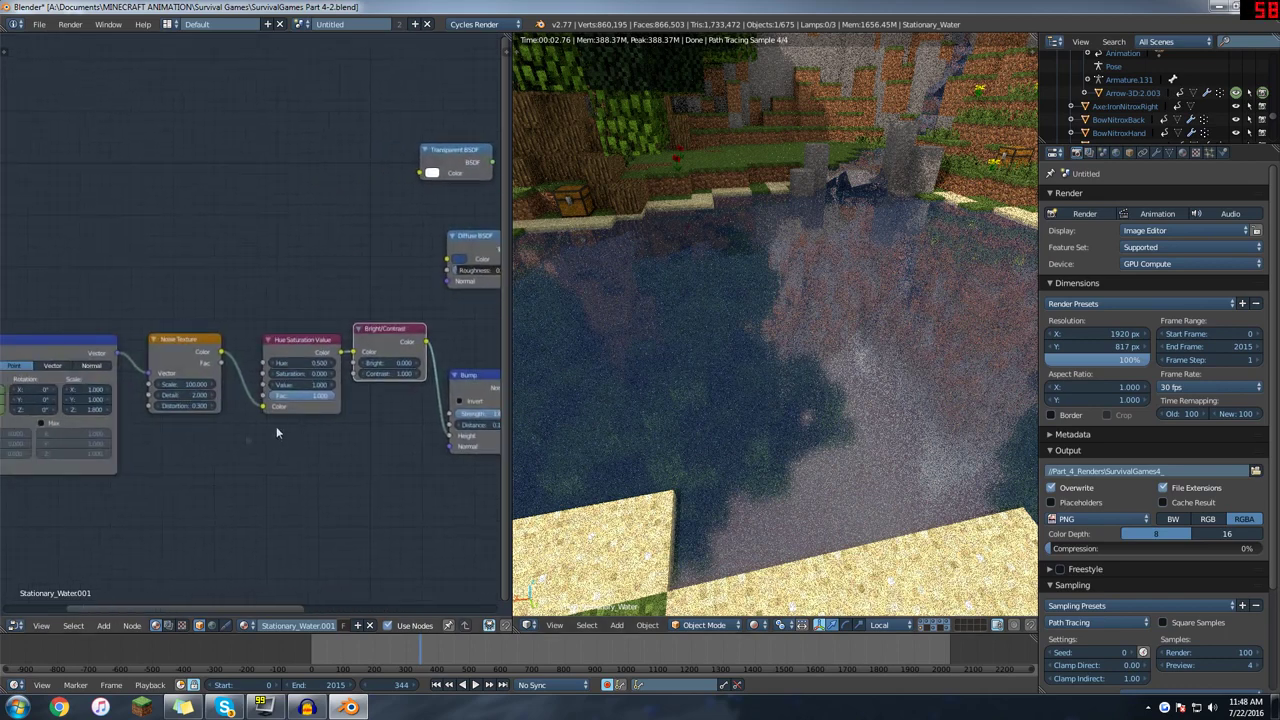
scroll(280, 405, "up", 1)
middle_click_drag(294, 474, 154, 447)
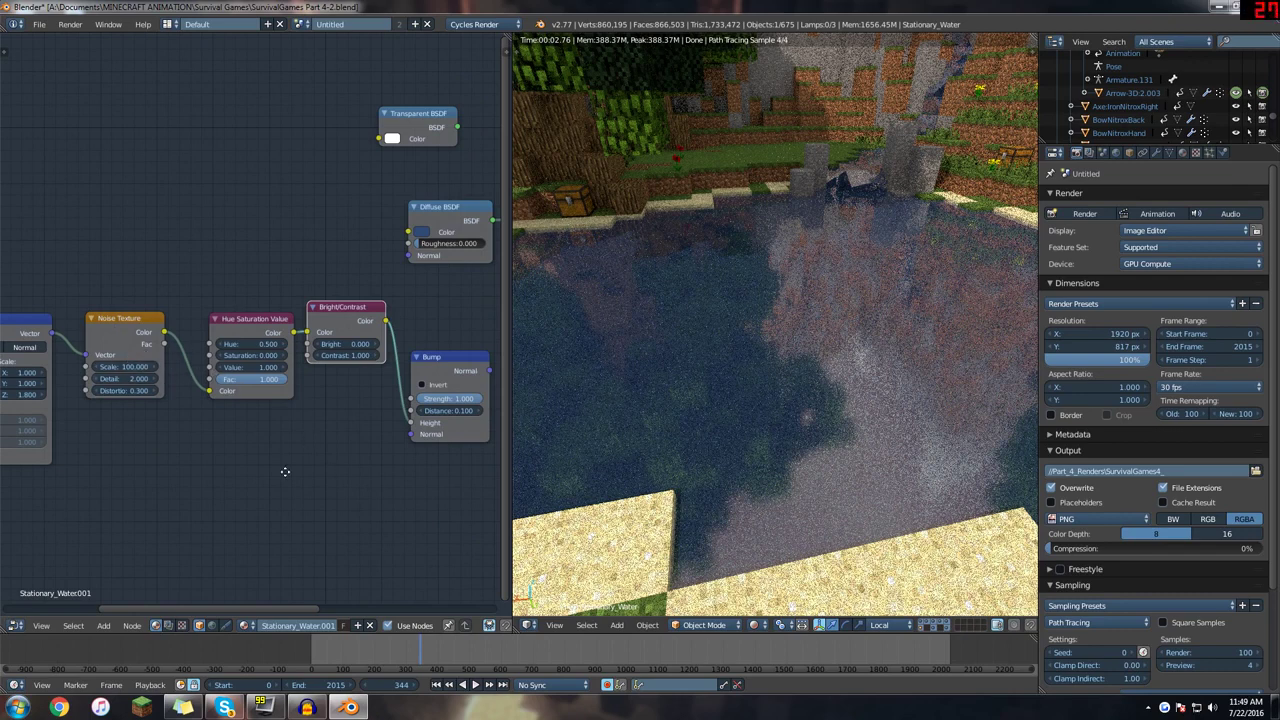
middle_click_drag(285, 472, 136, 500)
mouse_move(242, 506)
middle_mouse_down()
mouse_move(109, 498)
mouse_move(195, 486)
mouse_move(151, 490)
middle_mouse_up()
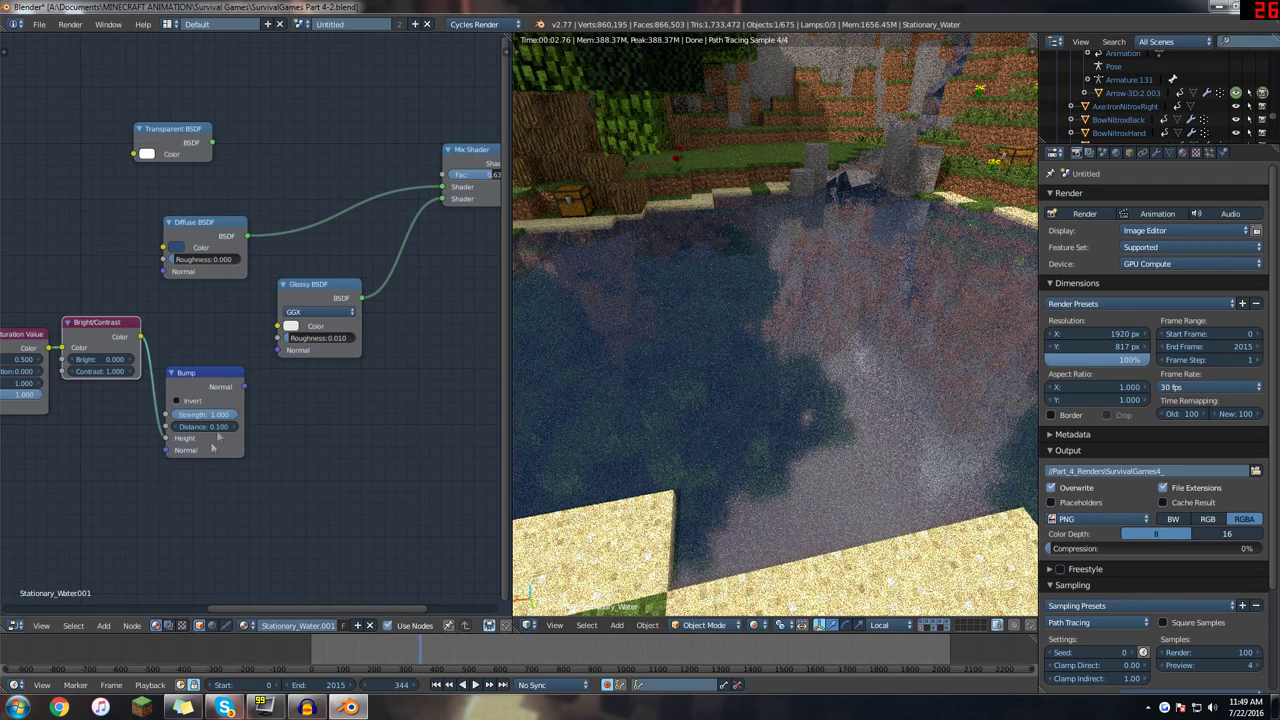
- Feed the Noise Texture's color into the Diffuse BSDF's color and set the Mix Shader's factor to 0
middle_click_drag(182, 318, 310, 321)
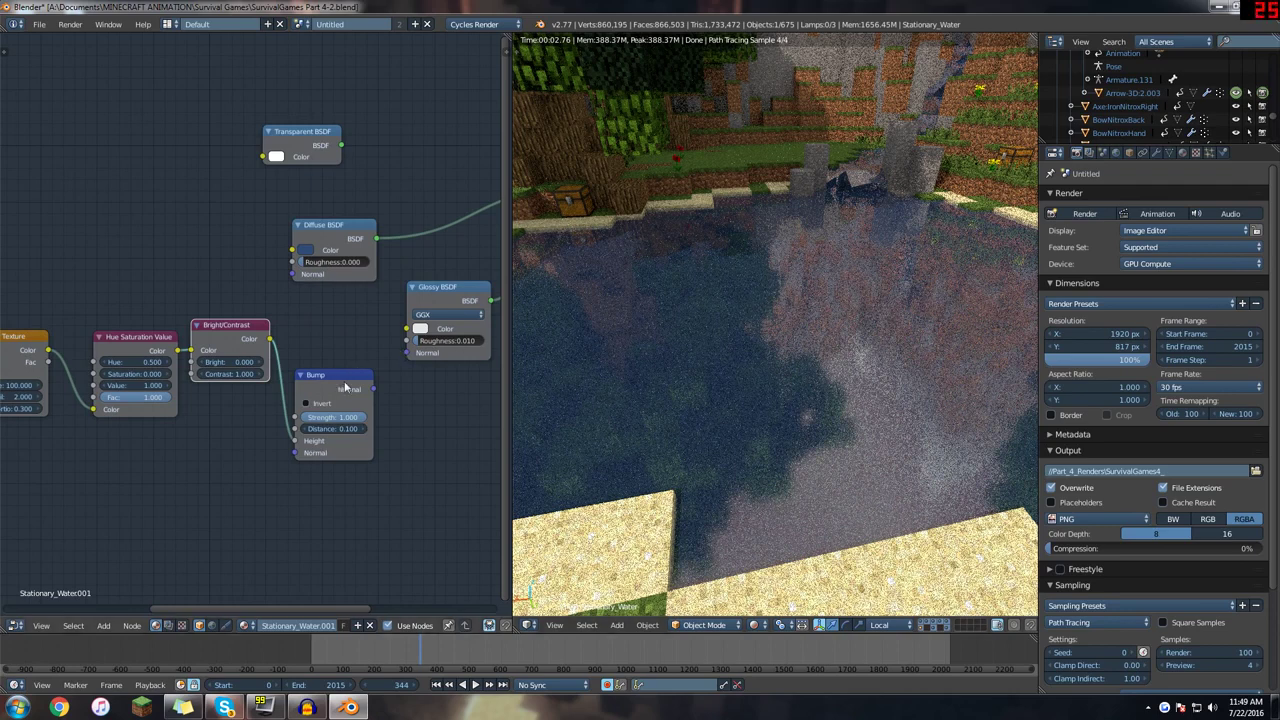
middle_click_drag(409, 388, 383, 392)
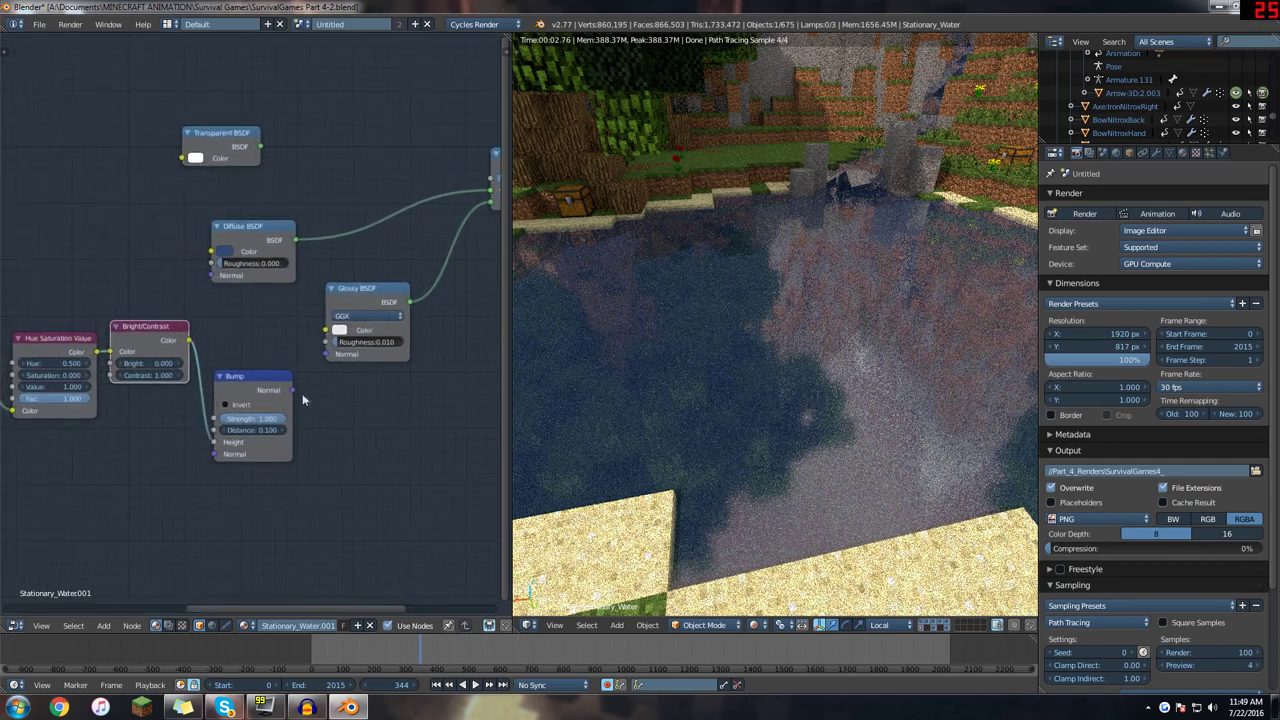
middle_click_drag(281, 335, 447, 321)
middle_click_drag(137, 284, 214, 278)
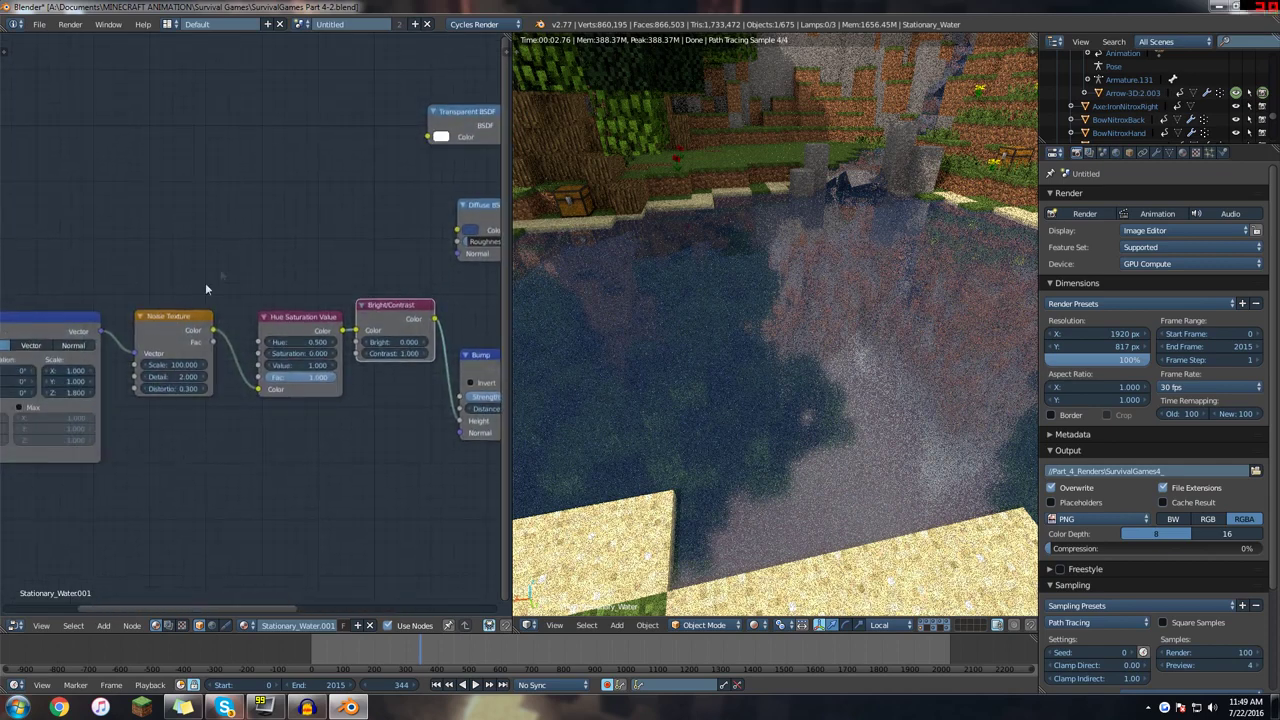
left_click(169, 330)
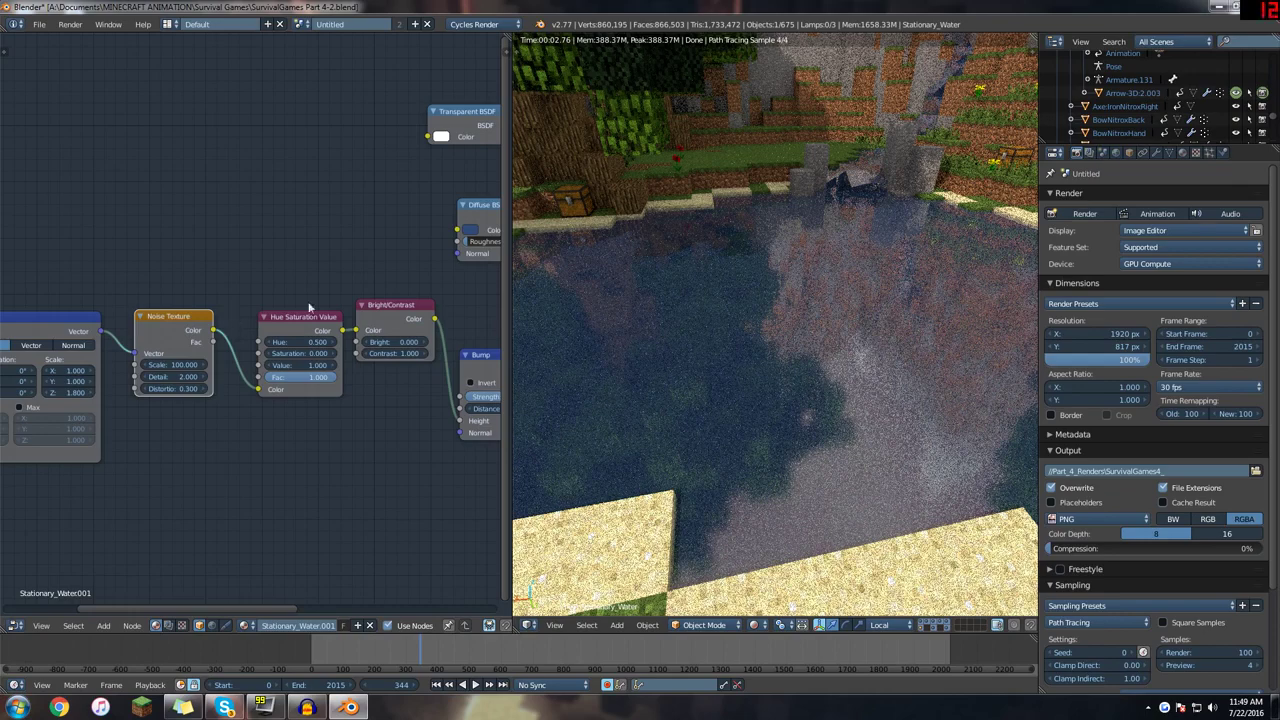
middle_click_drag(308, 305, 182, 334)
scroll(172, 335, "down", 1)
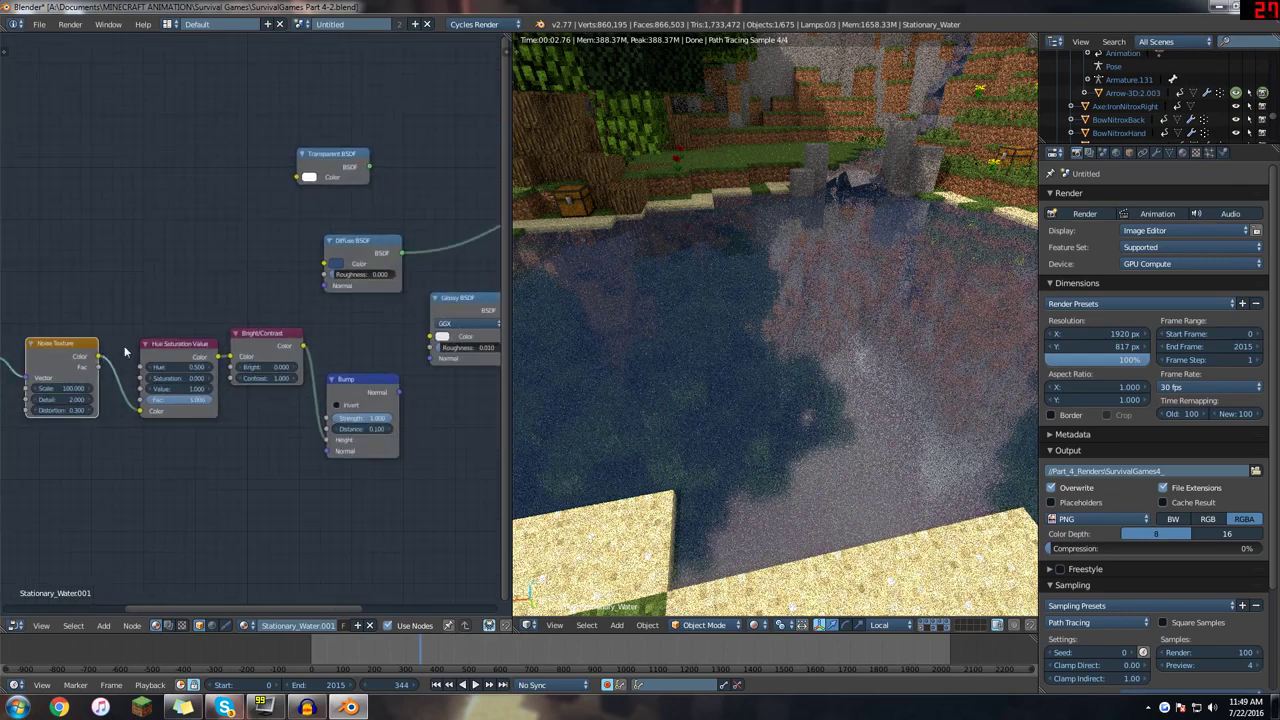
left_click_drag(99, 356, 324, 264)
middle_click_drag(440, 227, 293, 258)
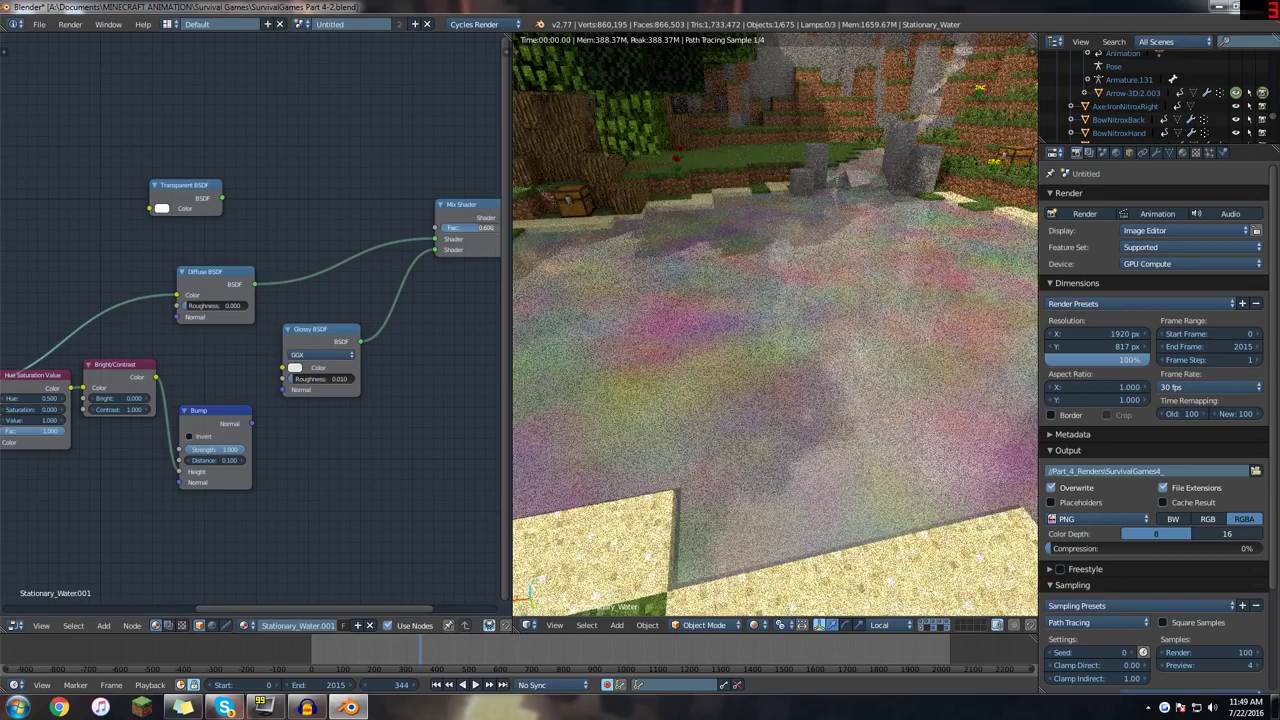
left_click_drag(481, 228, 441, 228)
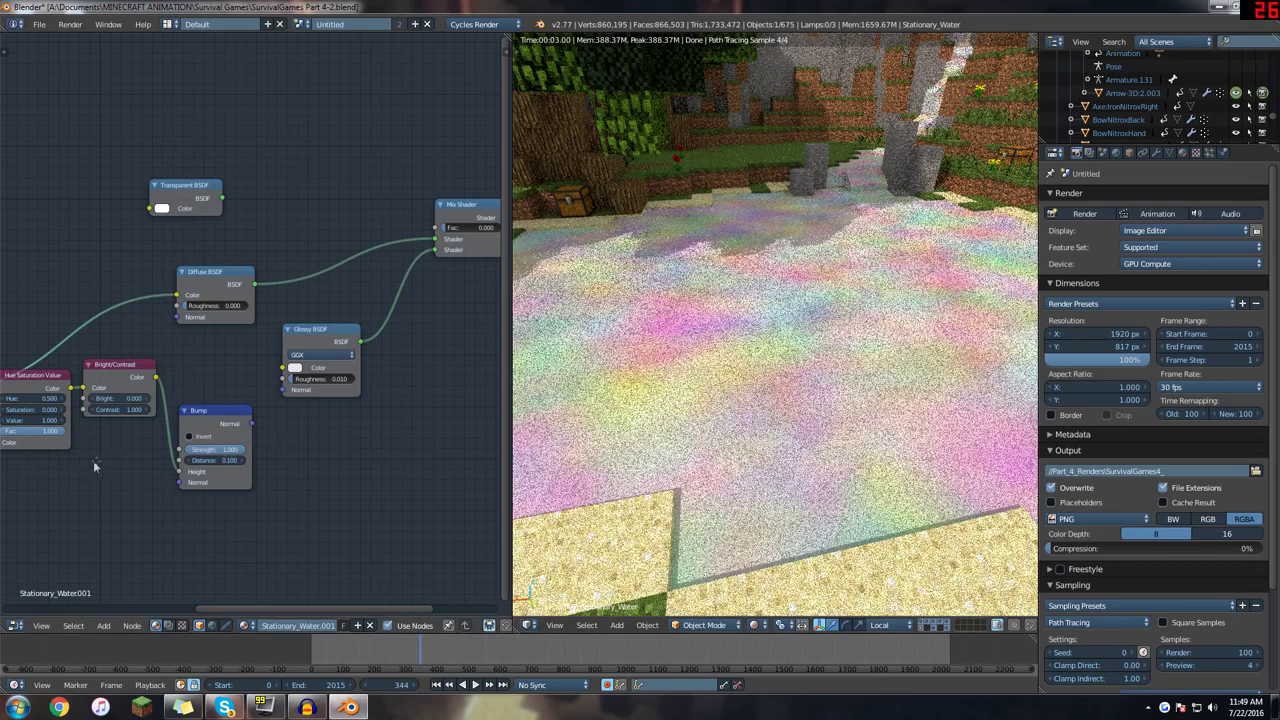
- Preview the Hue Saturation Value output and the Bright/Contrast output in turn by linking each to the Diffuse BSDF's color
middle_click_drag(95, 466, 273, 388)
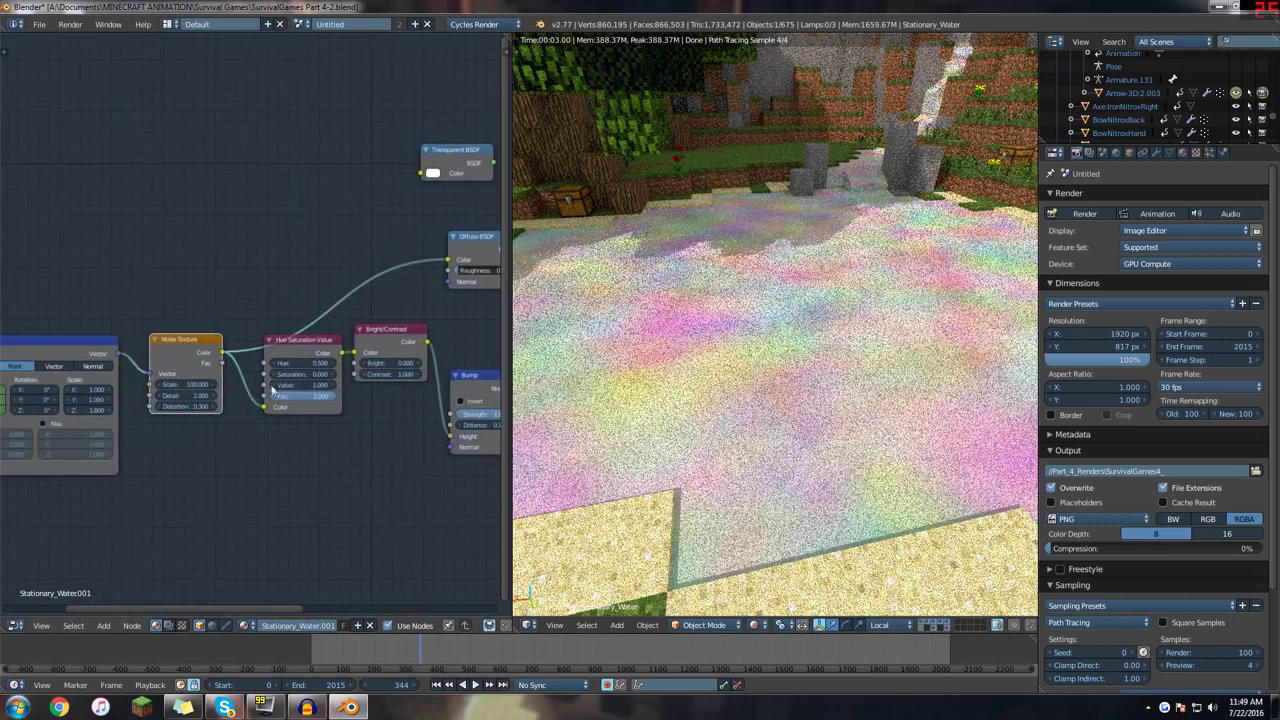
scroll(265, 342, "up", 2)
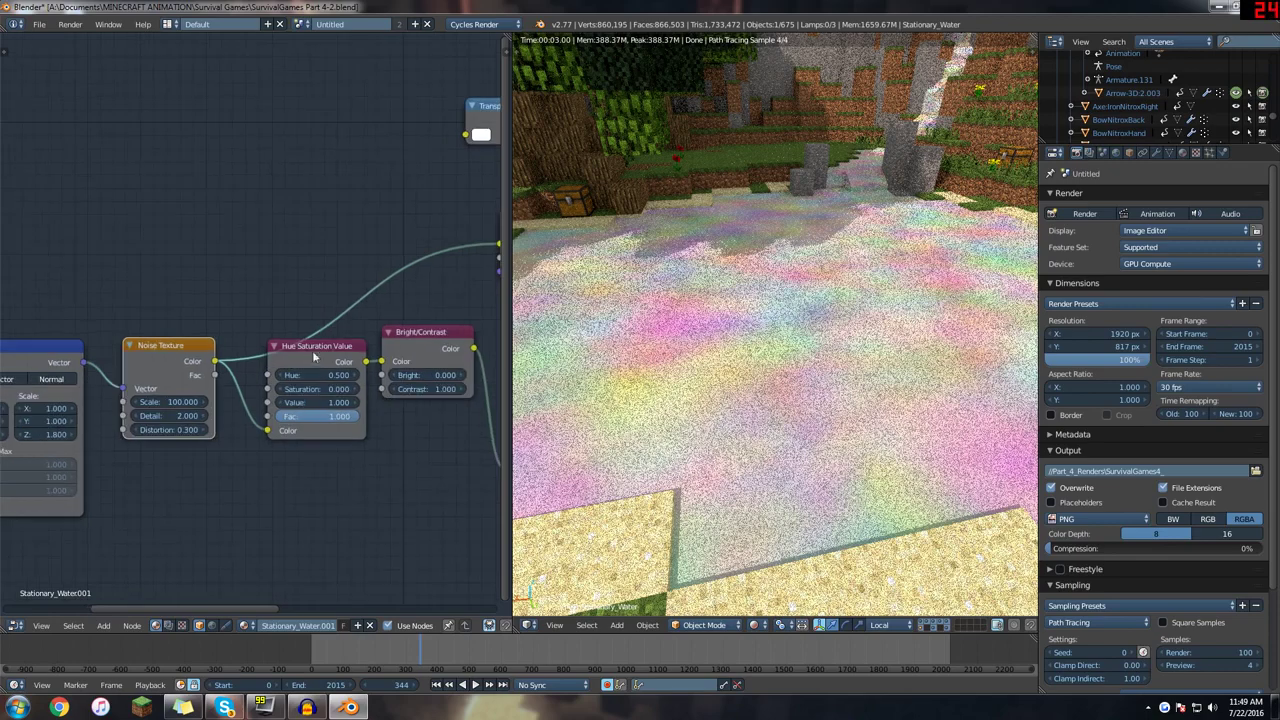
left_click(325, 345)
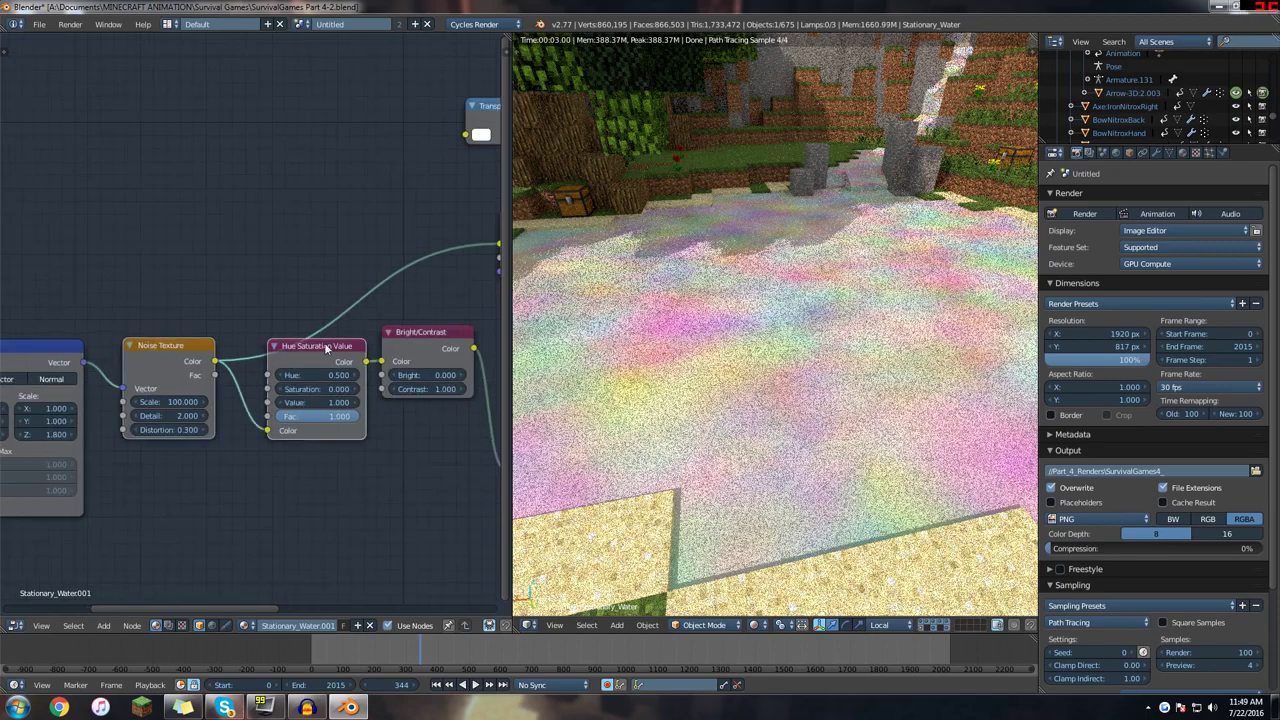
middle_click_drag(324, 342, 256, 389)
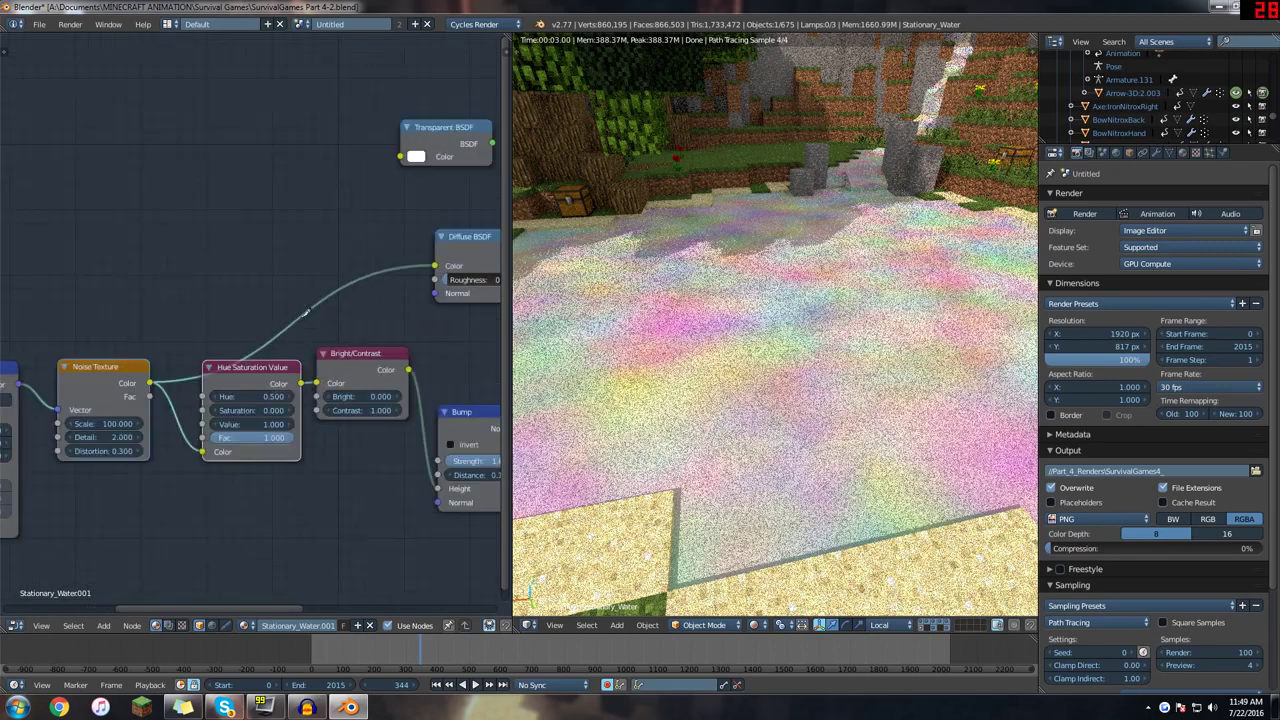
mouse_move(434, 266)
left_mouse_down()
mouse_move(440, 280)
mouse_move(434, 266)
left_mouse_up()
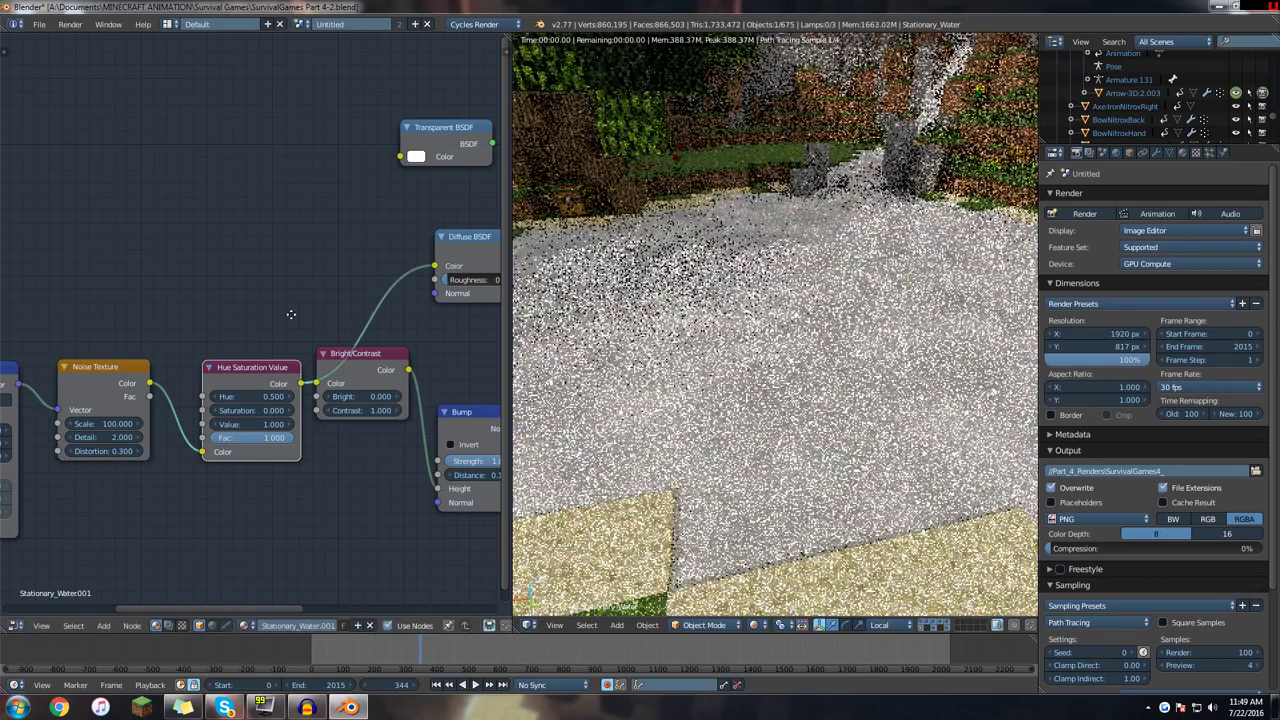
middle_click_drag(291, 314, 190, 273)
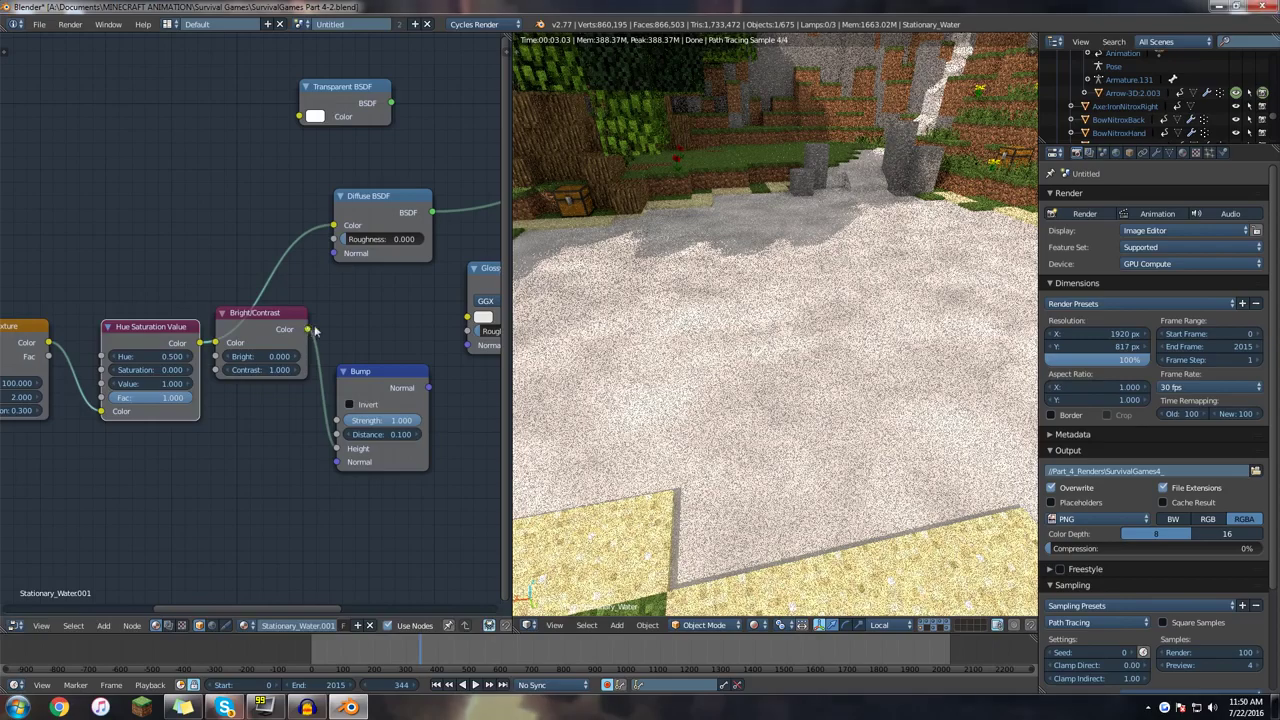
left_click_drag(308, 330, 334, 228)
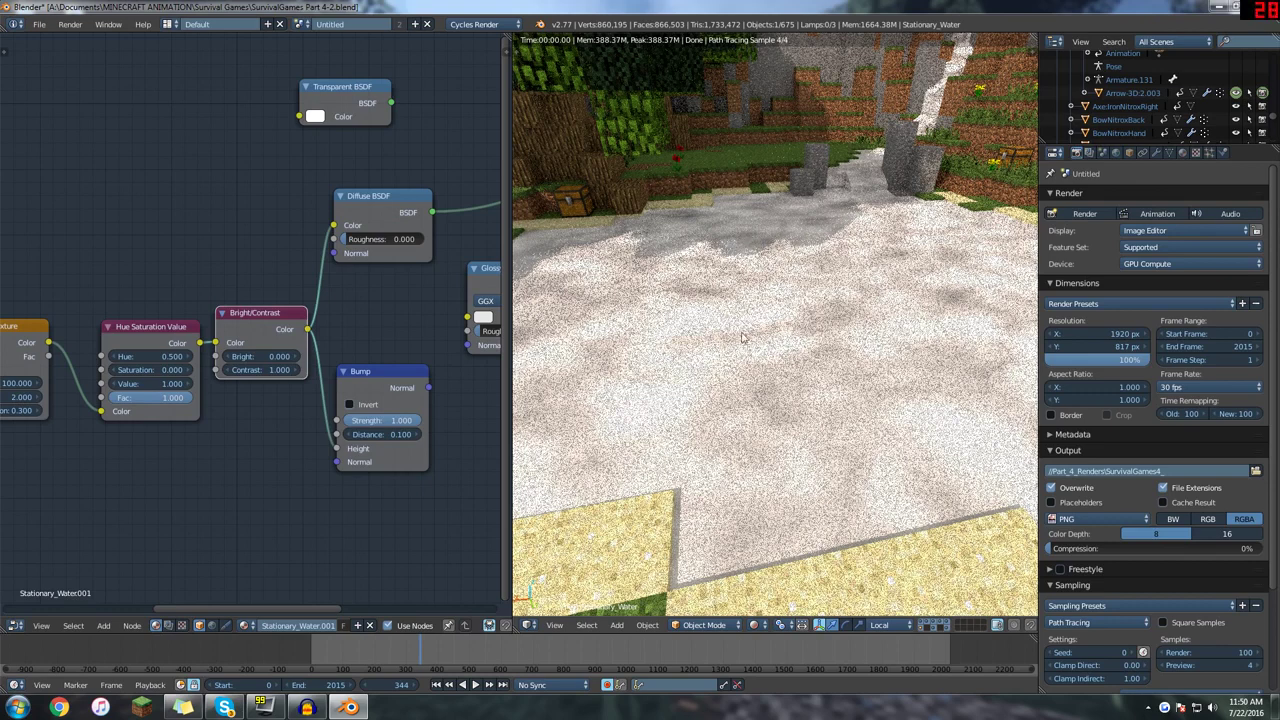
- Set the Noise Texture's scale to 200
middle_click_drag(293, 422, 3, 410)
middle_click_drag(194, 446, 108, 430)
middle_click_drag(361, 439, 294, 411)
scroll(210, 400, "up", 4)
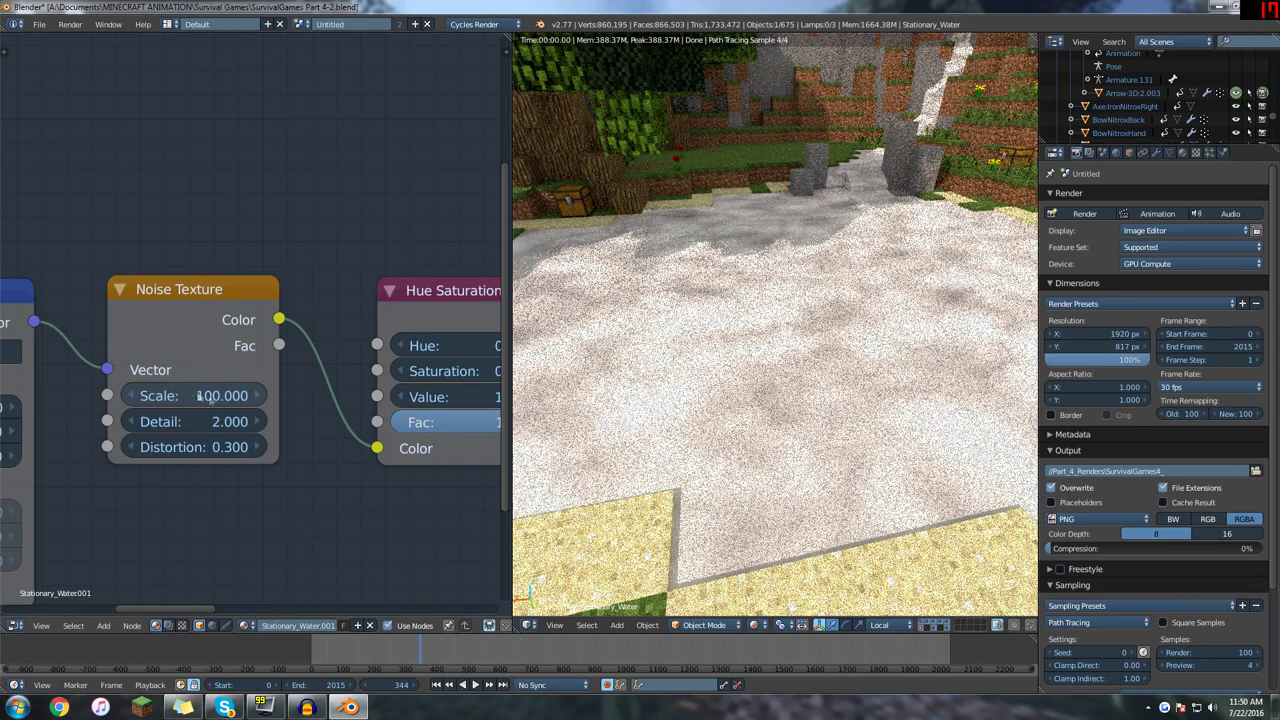
left_click(202, 396)
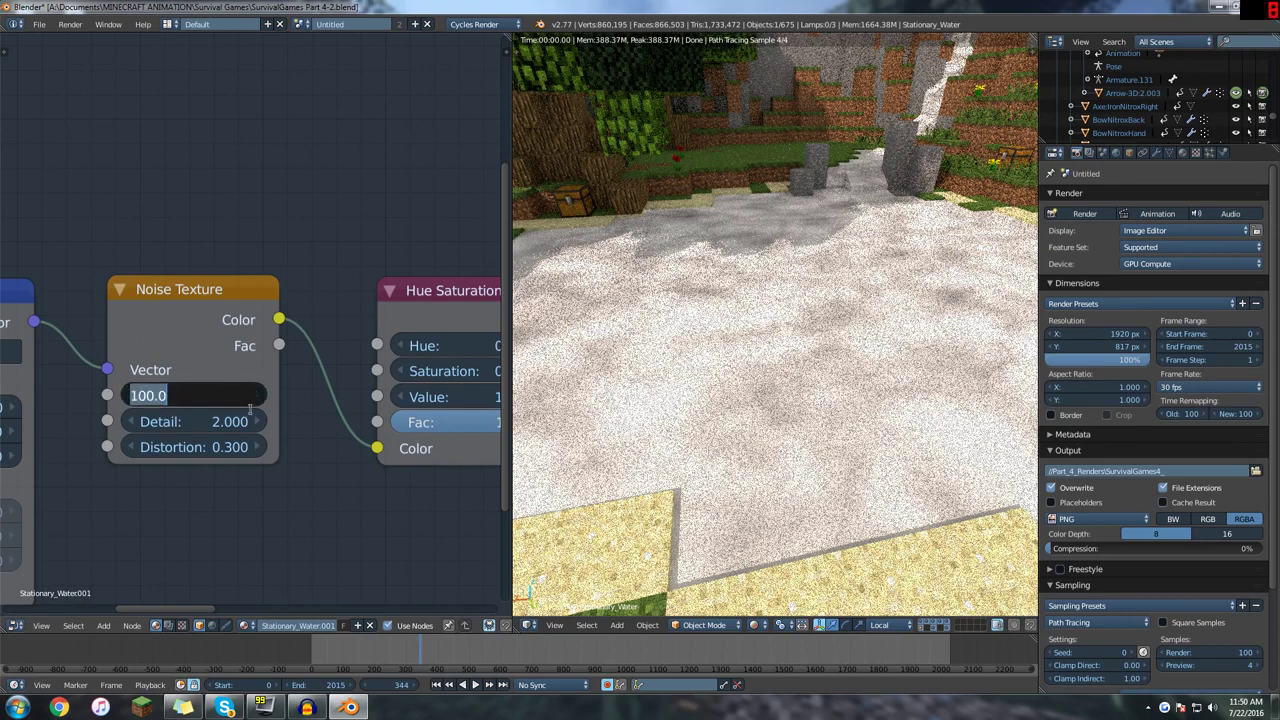
type("200")
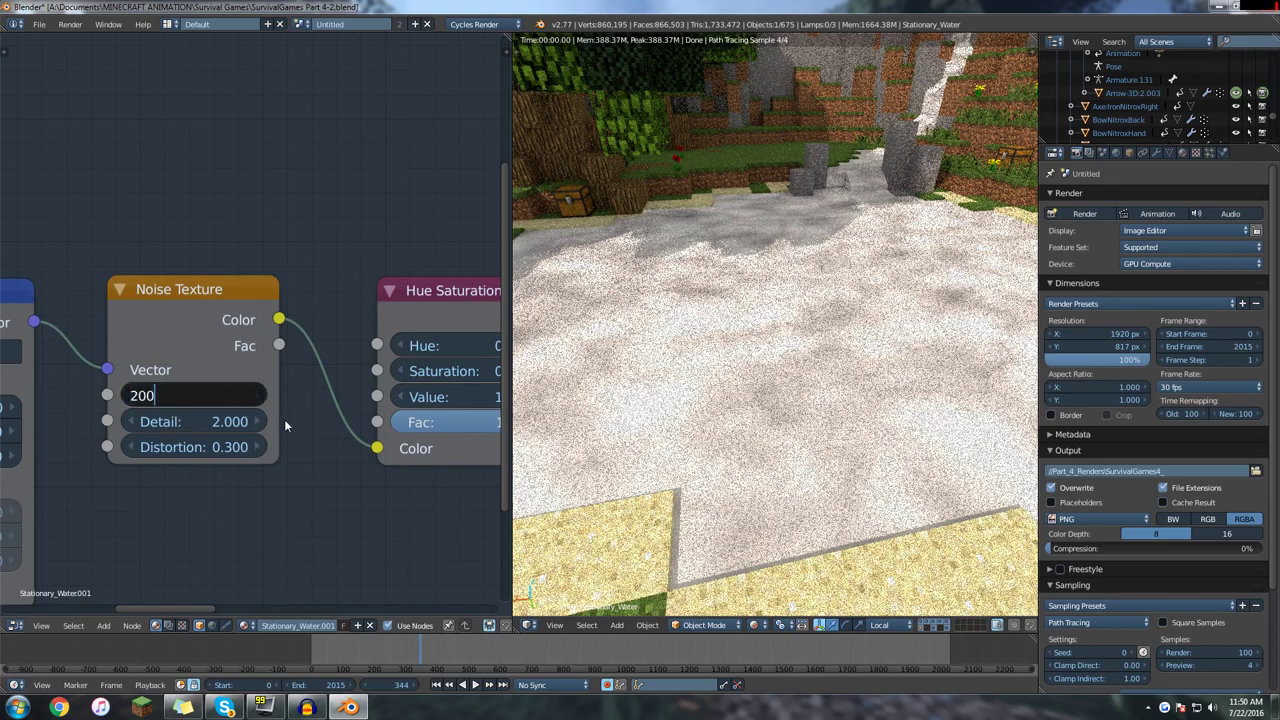
key("Return")
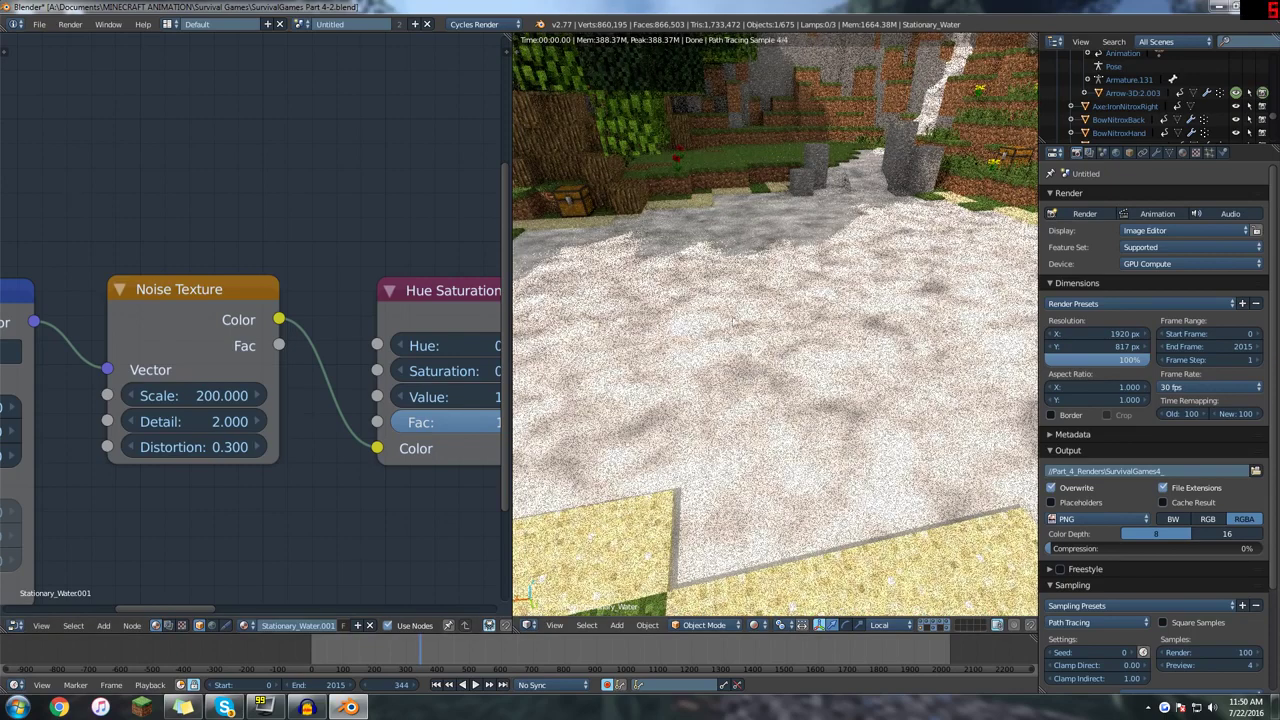
- Set the Noise Texture's scale to 120
left_click(216, 396)
type("120")
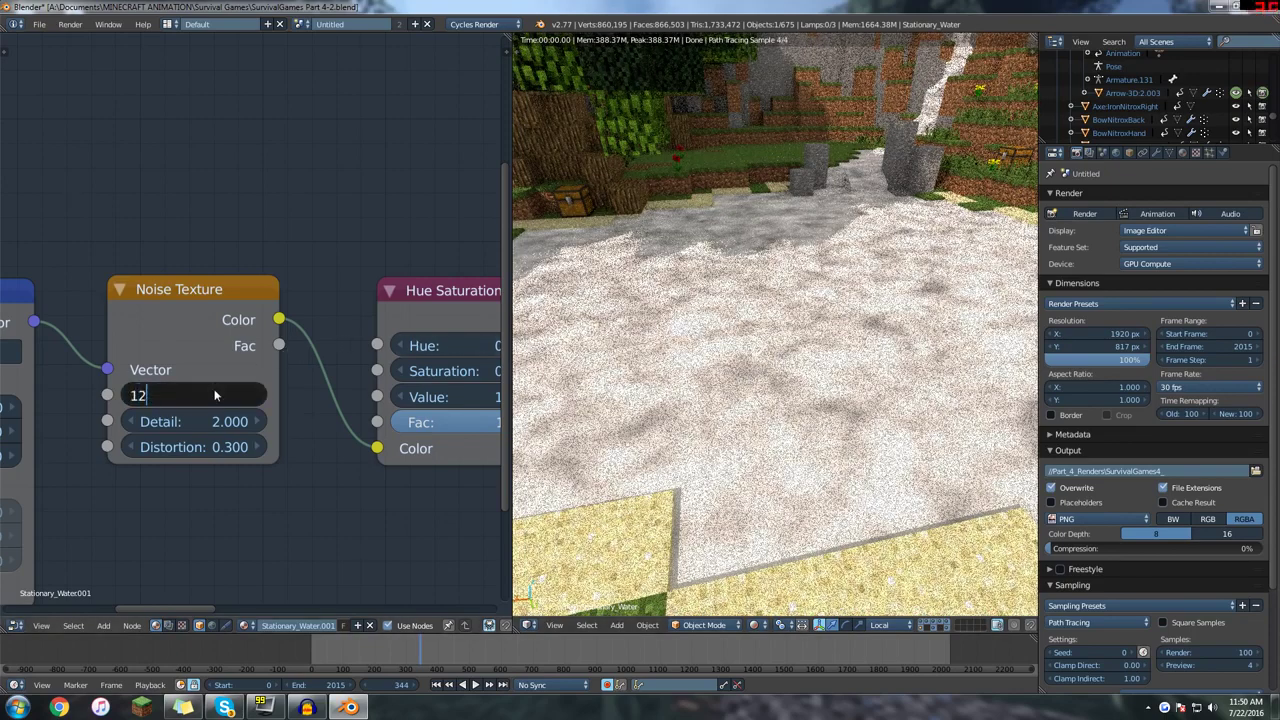
key("Return")
- Cut the link from Bright/Contrast to the Diffuse BSDF's color
middle_click_drag(391, 240, 293, 252)
middle_click_drag(407, 285, 282, 299)
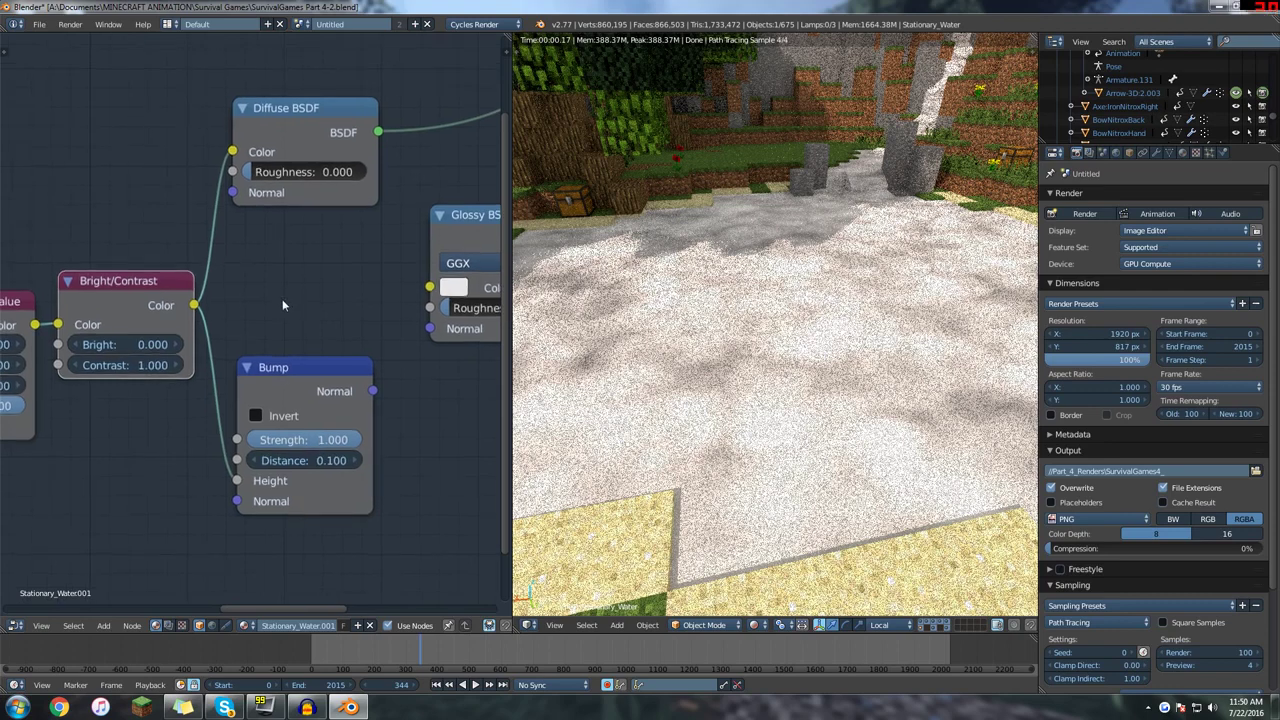
scroll(260, 270, "down", 2)
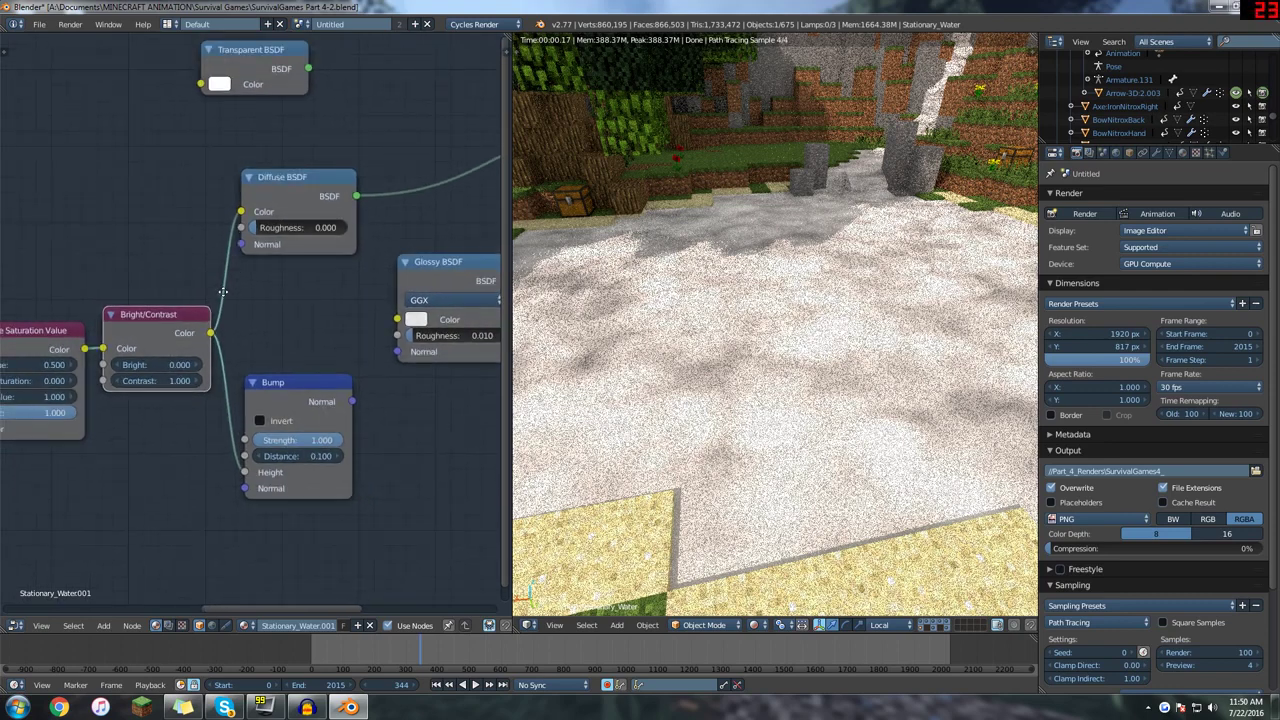
middle_click_drag(222, 291, 206, 311)
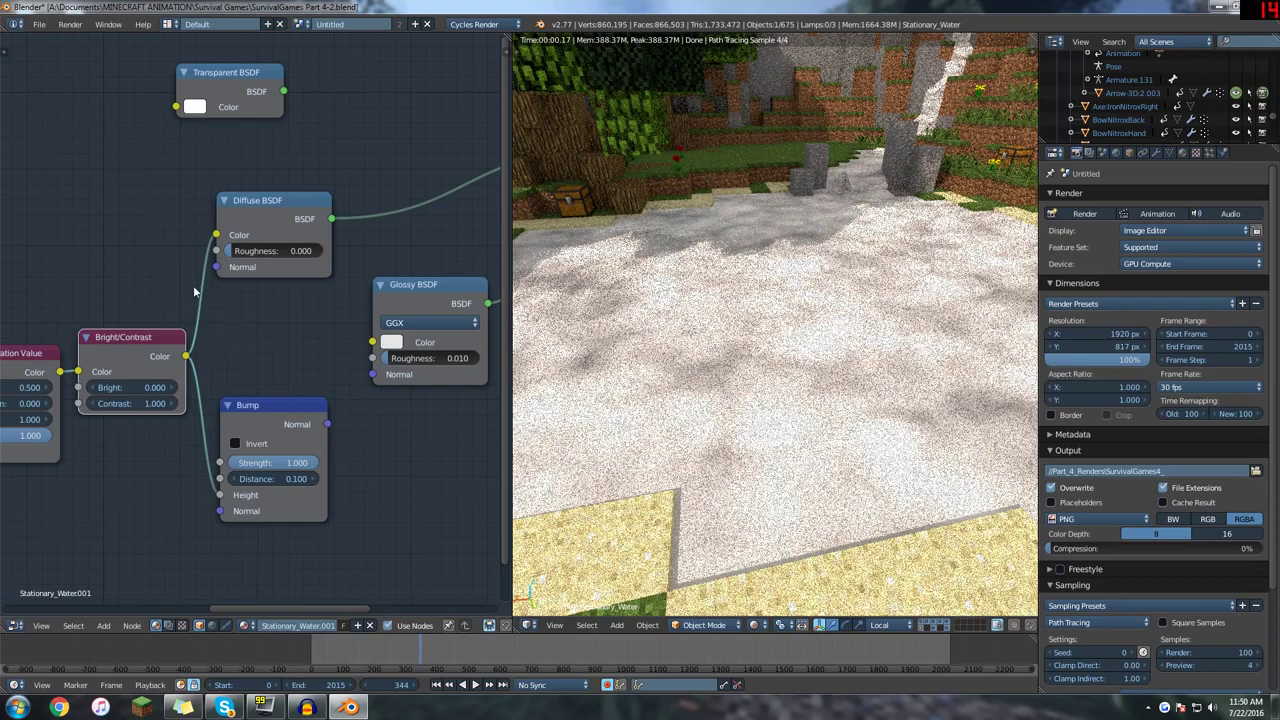
right_click_drag(193, 285, 227, 337, "ctrl")
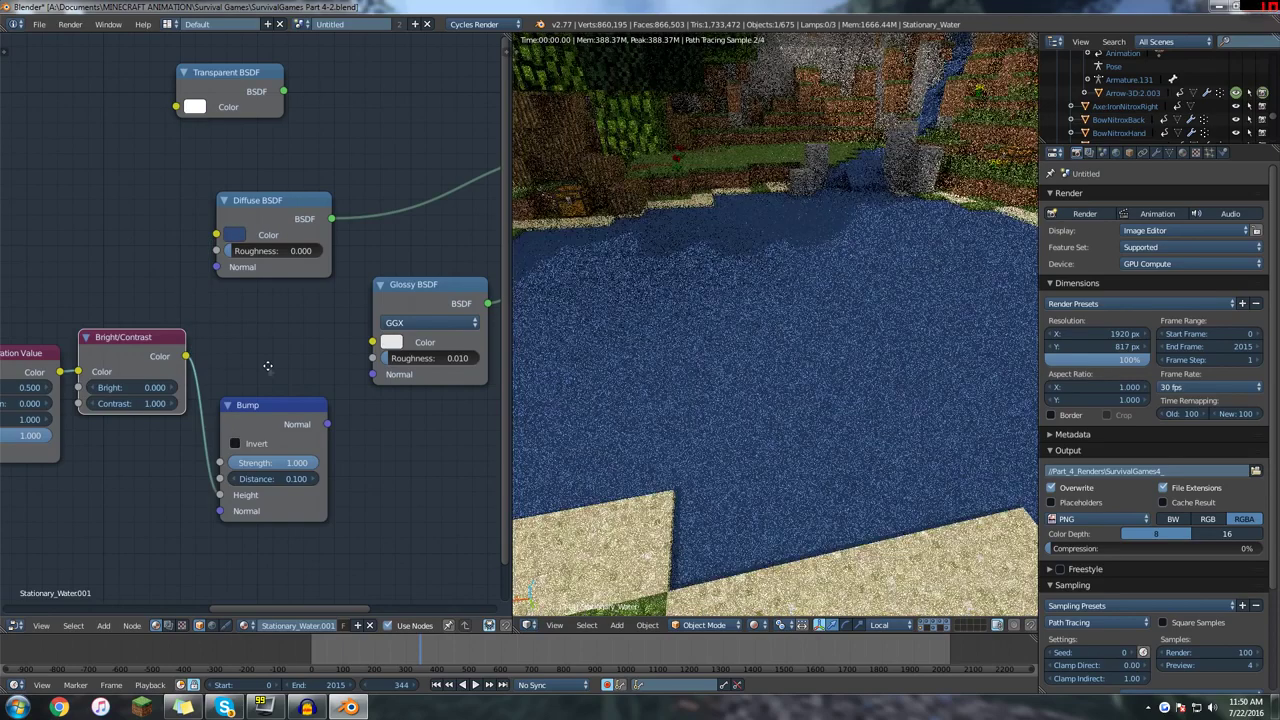
- Link Bump to the Glossy BSDF's normal and Bright/Contrast to the Mix Shader's factor
scroll(268, 366, "down", 1)
middle_click_drag(268, 366, 199, 389)
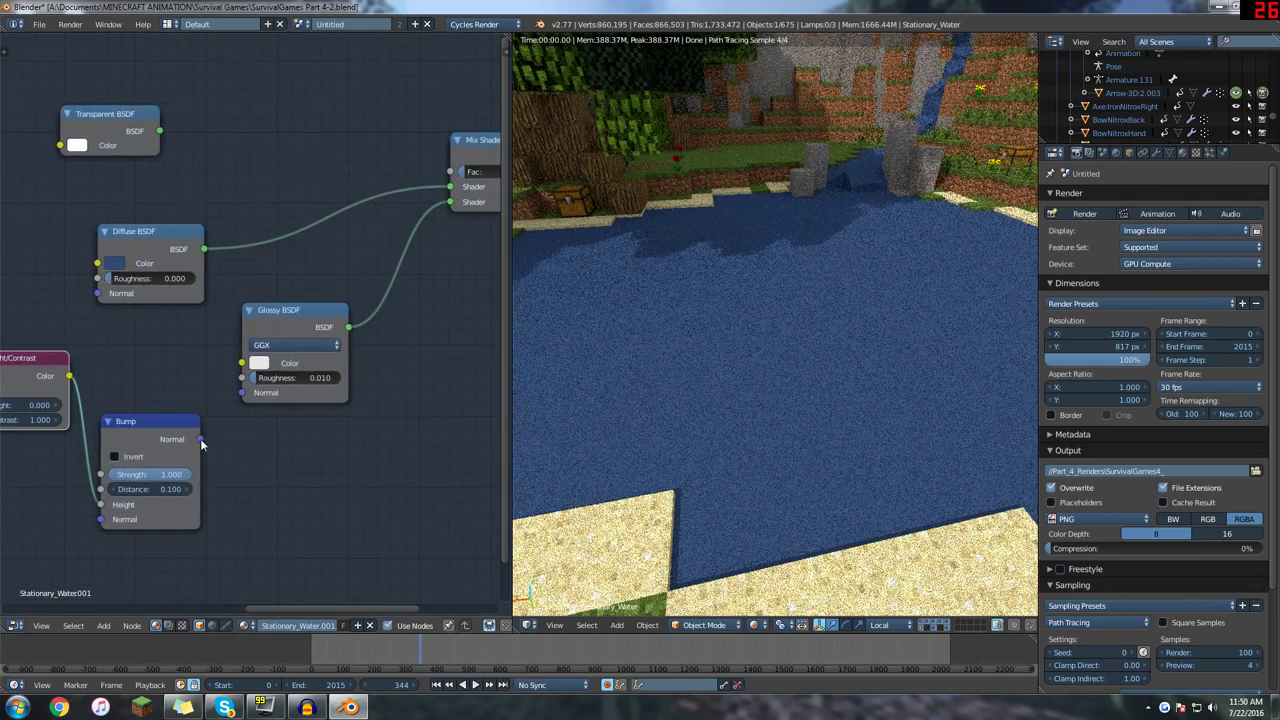
left_click_drag(201, 438, 244, 395)
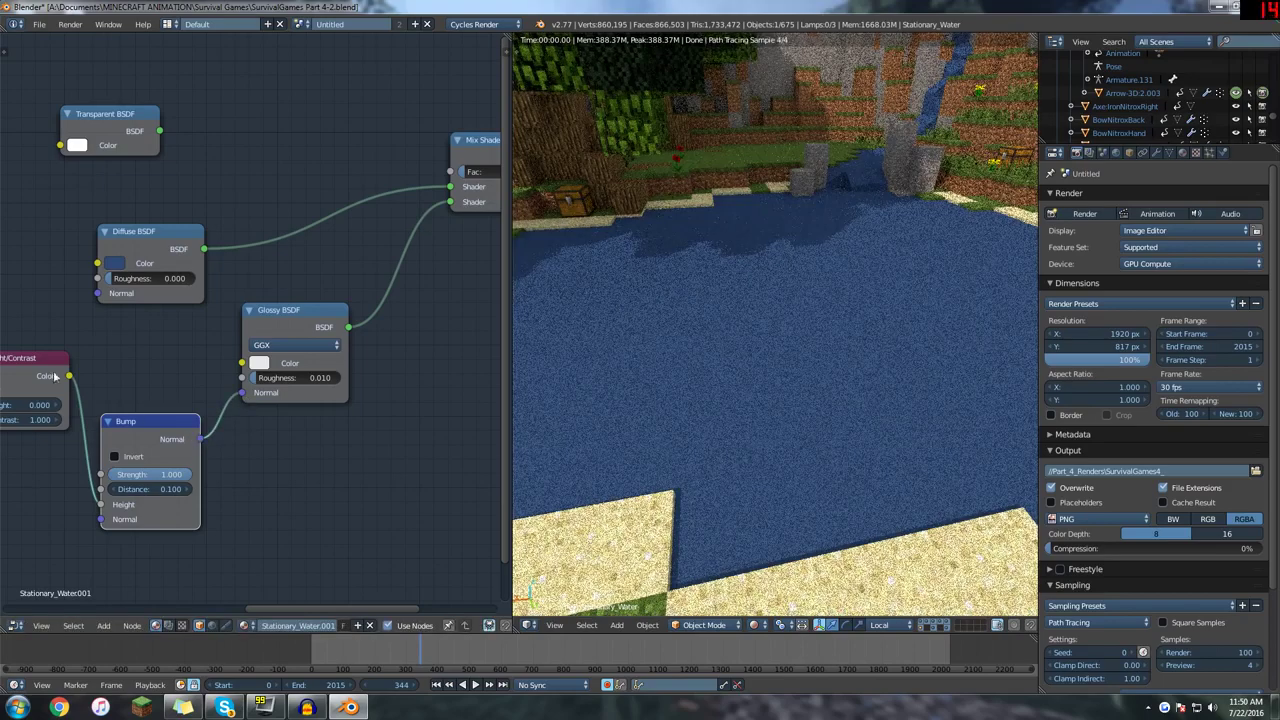
left_click_drag(69, 376, 450, 172)
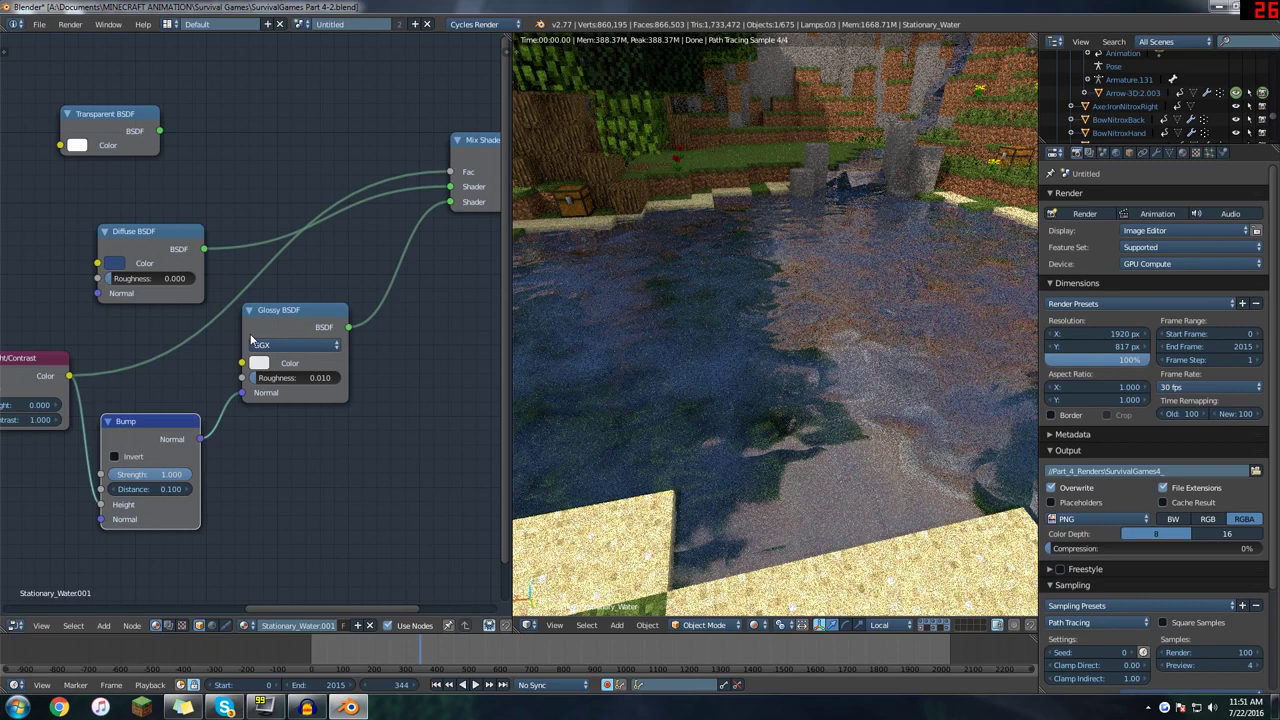
- Move the Glossy BSDF node slightly down and away from the Diffuse BSDF node
middle_click_drag(231, 359, 357, 353)
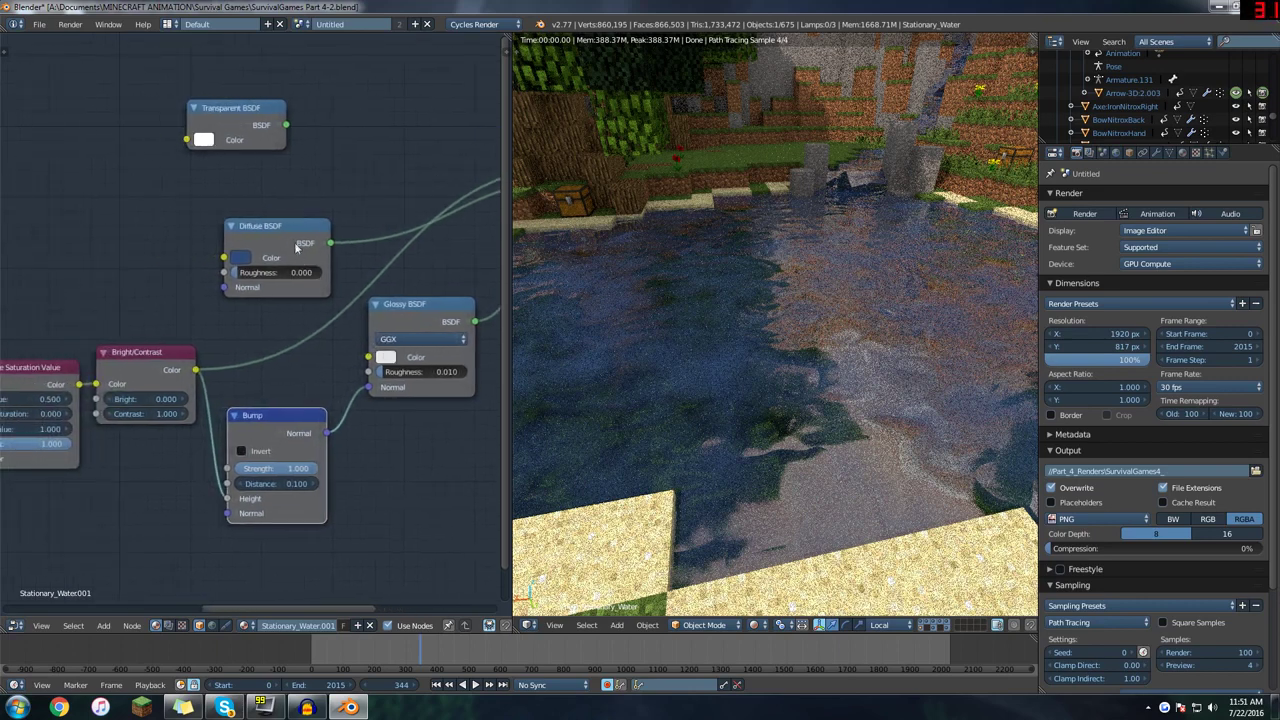
mouse_move(298, 247)
left_mouse_down()
mouse_move(288, 236)
mouse_move(307, 256)
left_mouse_up()
middle_click_drag(360, 285, 249, 345)
scroll(249, 345, "down", 1)
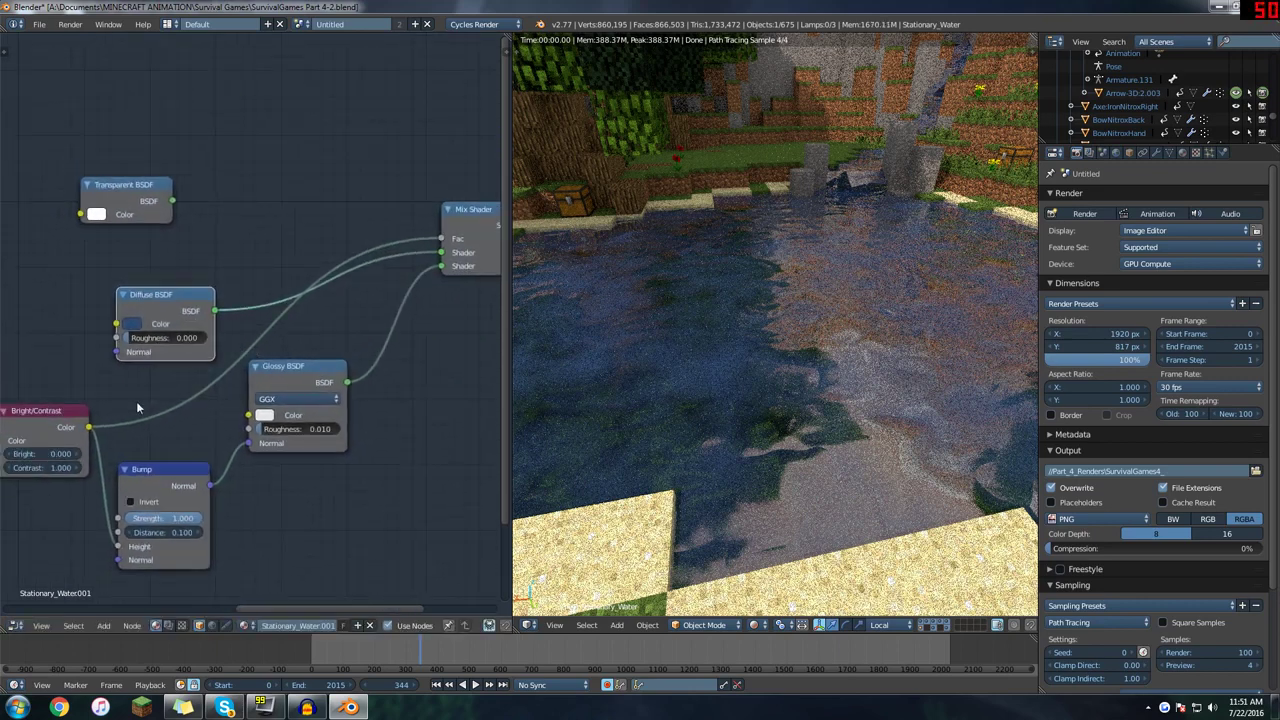
left_click_drag(293, 367, 313, 387)
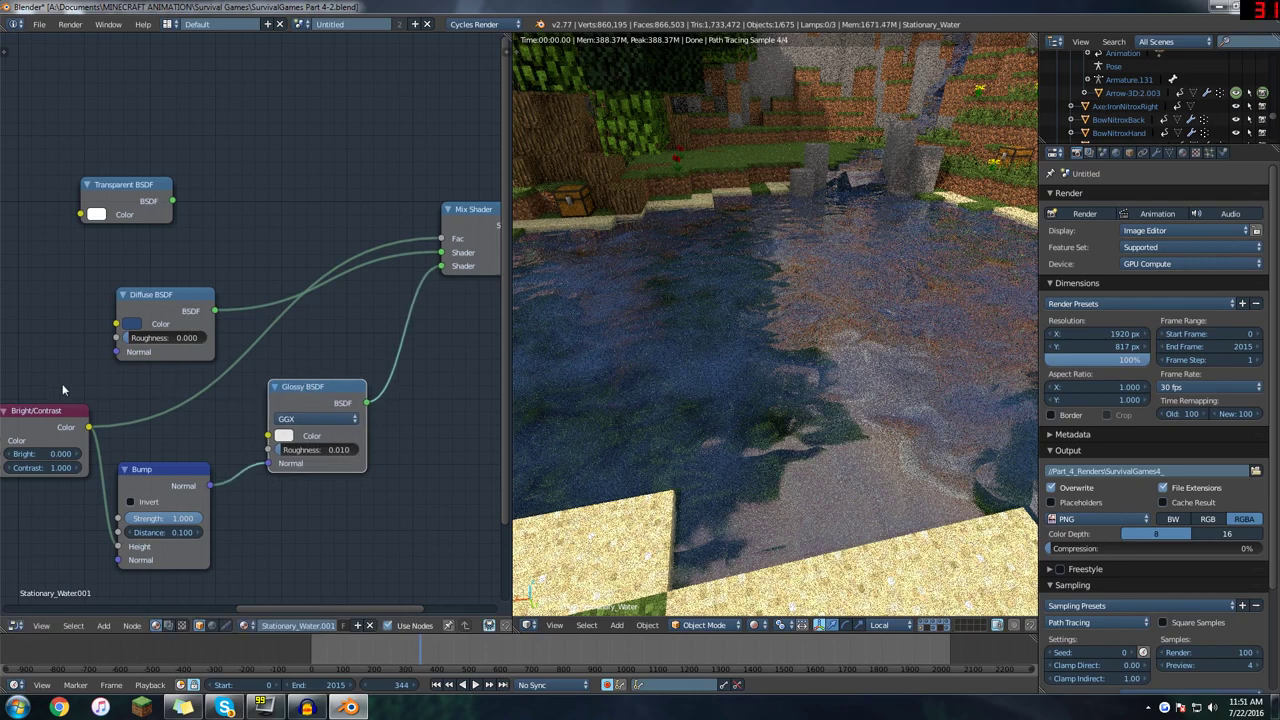
- Move the Bright/Contrast, Hue Saturation Value, Noise Texture and mapping nodes up into a row above the Bump node's level
left_click_drag(45, 412, 13, 254)
middle_click_drag(216, 310, 330, 312)
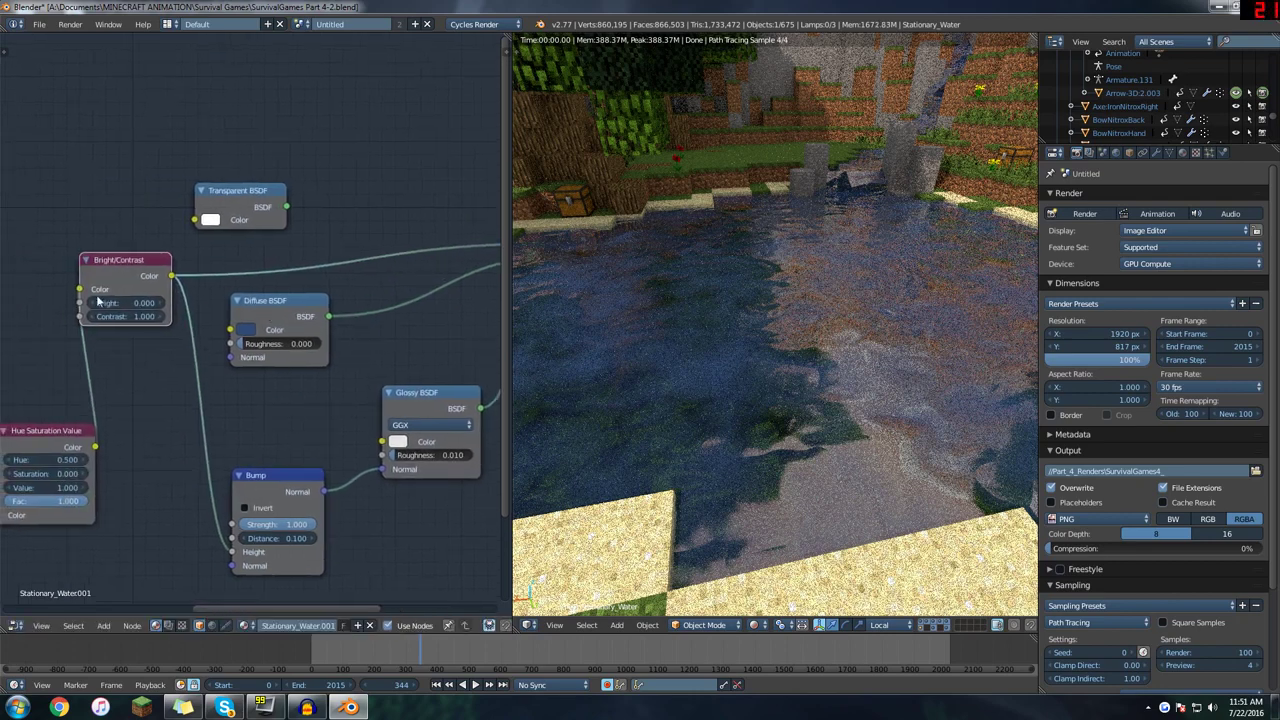
middle_click_drag(103, 300, 233, 314)
left_click_drag(186, 440, 140, 286)
middle_click_drag(119, 390, 219, 389)
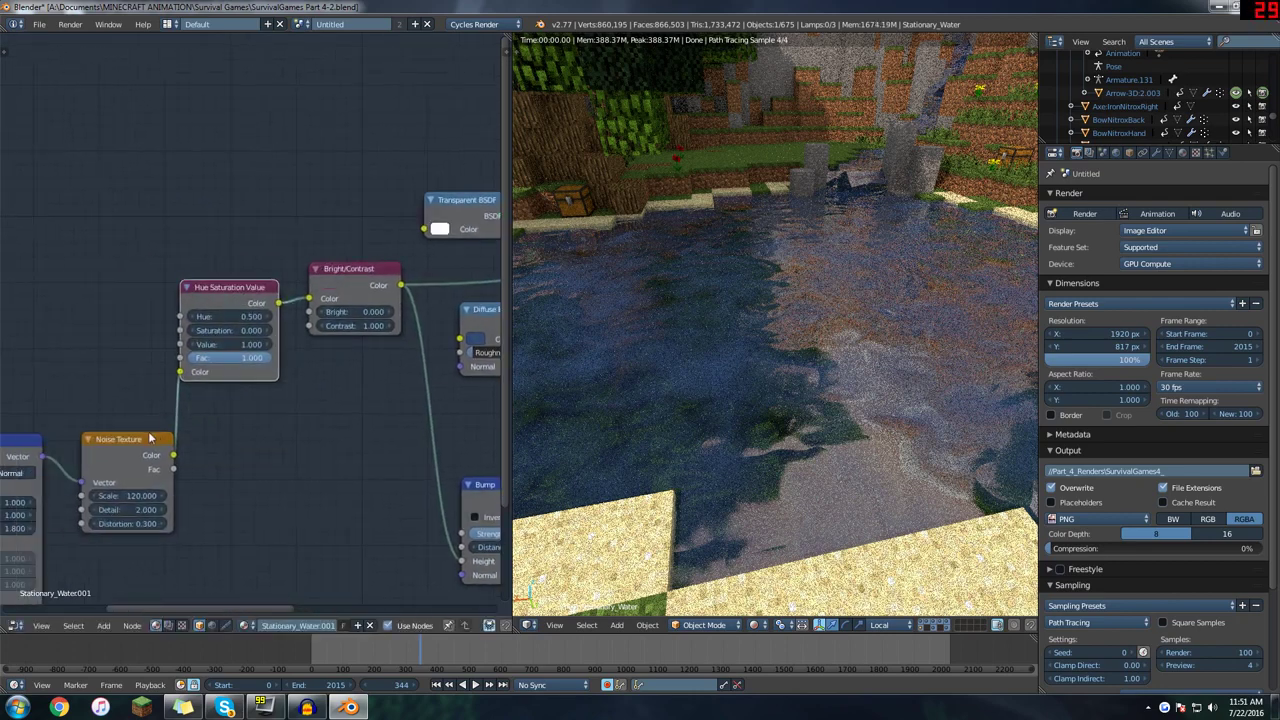
left_click_drag(149, 434, 136, 292)
left_click_drag(28, 436, 40, 301)
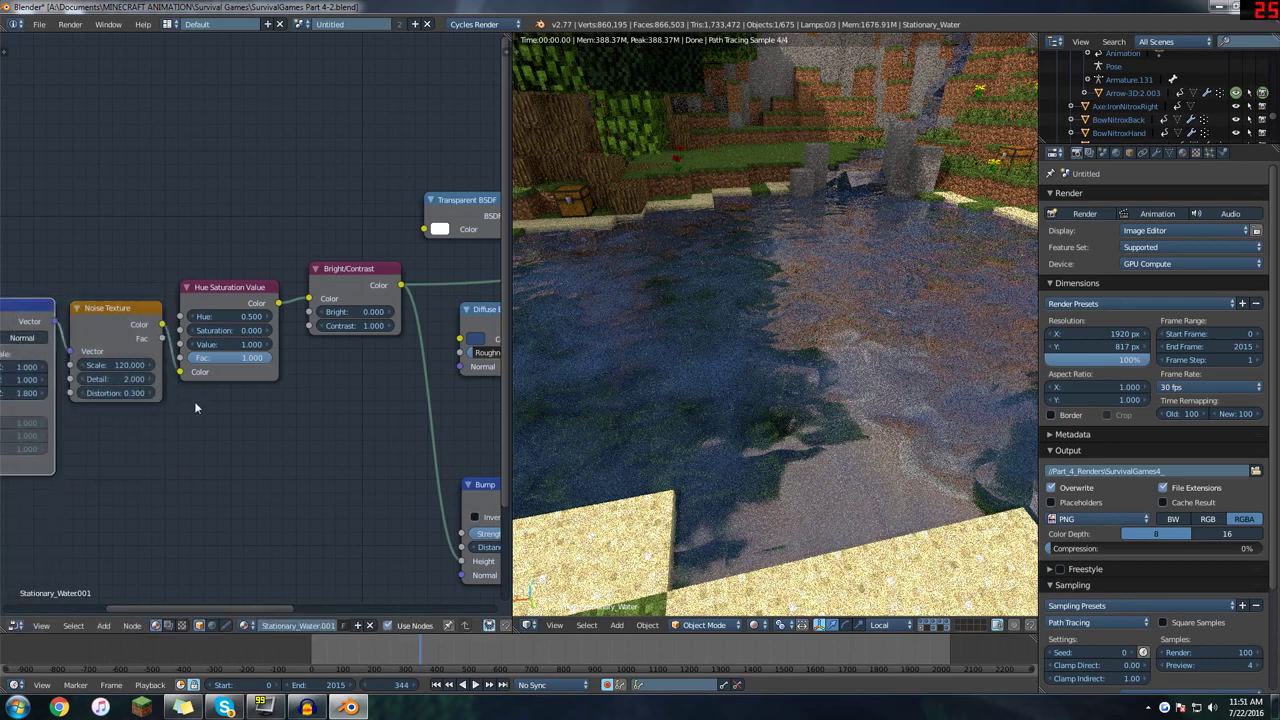
- Review the connections into the Mix Shader and nudge the Bump node slightly up
middle_click_drag(291, 412, 43, 418)
middle_click_drag(288, 343, 120, 374)
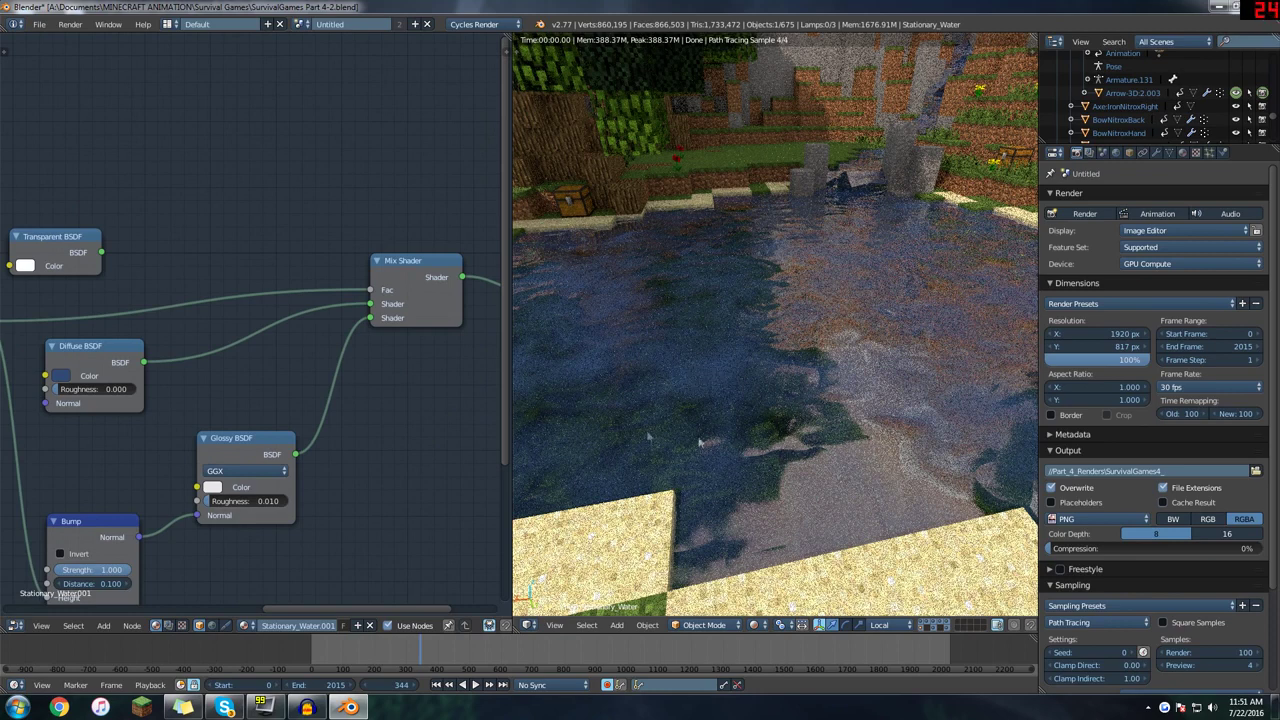
middle_click_drag(230, 347, 403, 270)
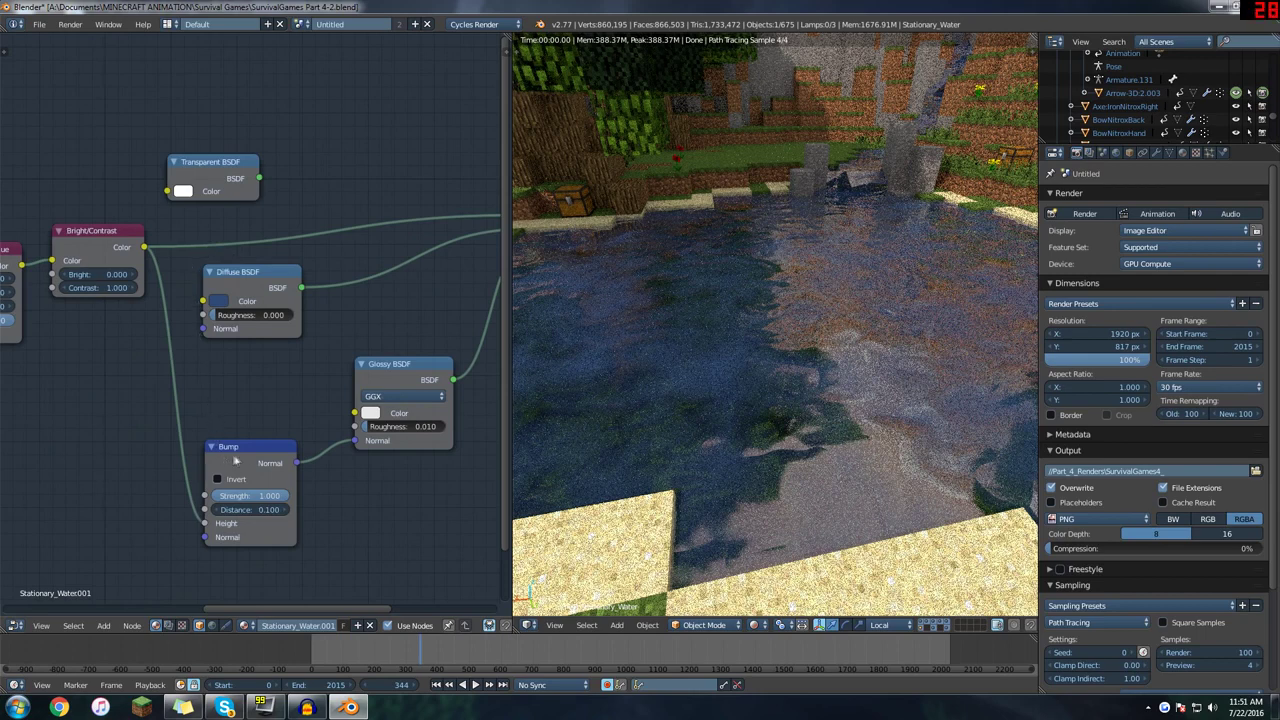
left_click_drag(245, 446, 242, 443)
middle_click_drag(255, 382, 189, 381)
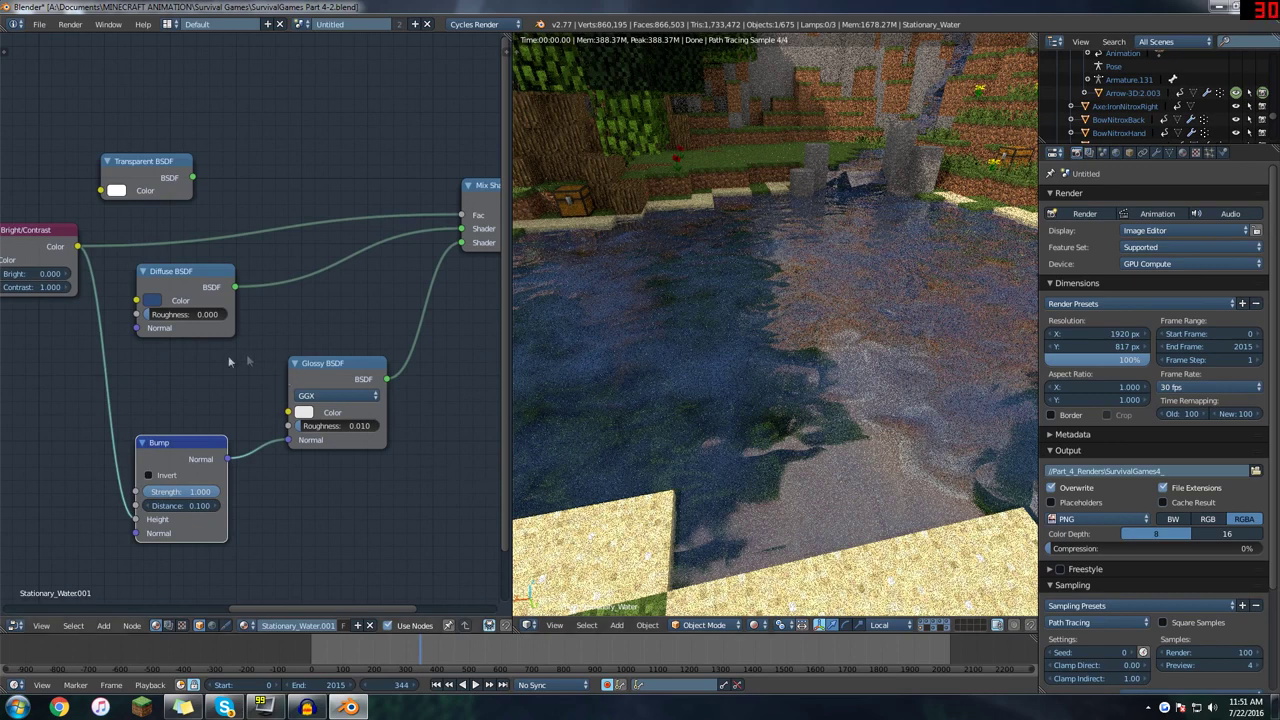
- Select the water surface again in the rendered viewport so that its material nodes are shown
middle_click_drag(201, 371, 346, 375)
middle_click_drag(82, 386, 402, 355)
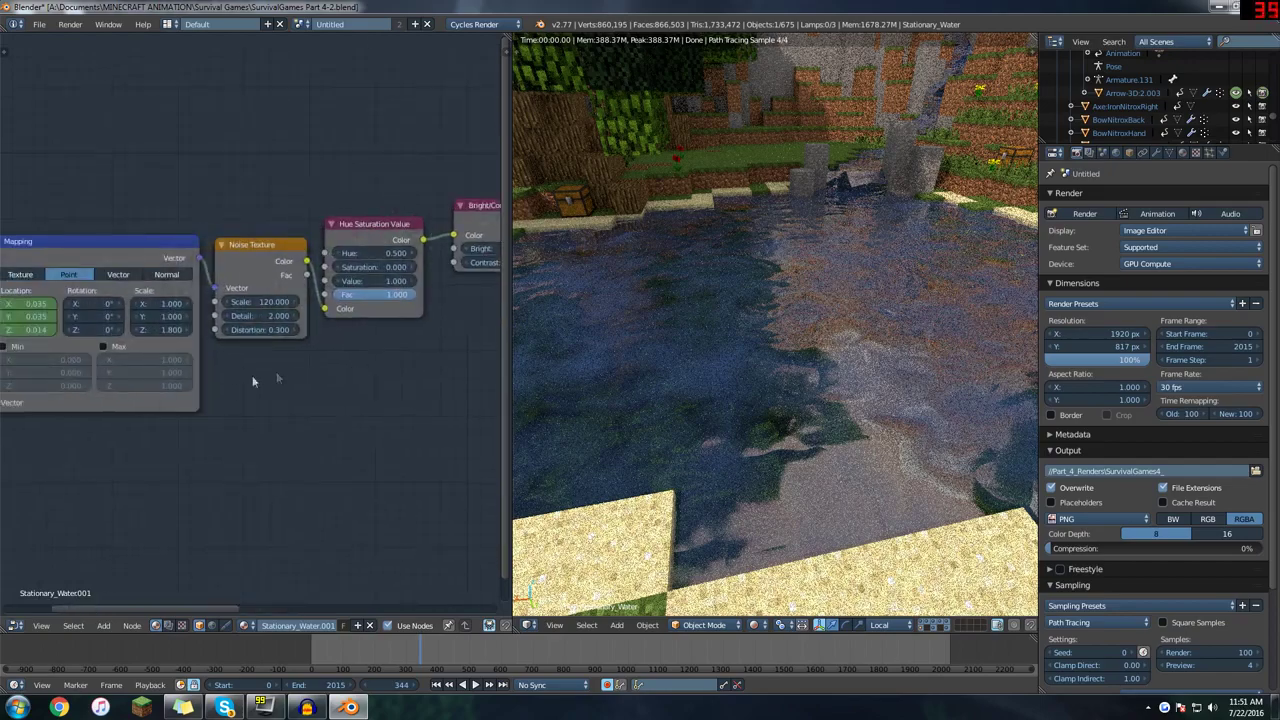
middle_click_drag(253, 381, 398, 381)
middle_click_drag(447, 449, 307, 444)
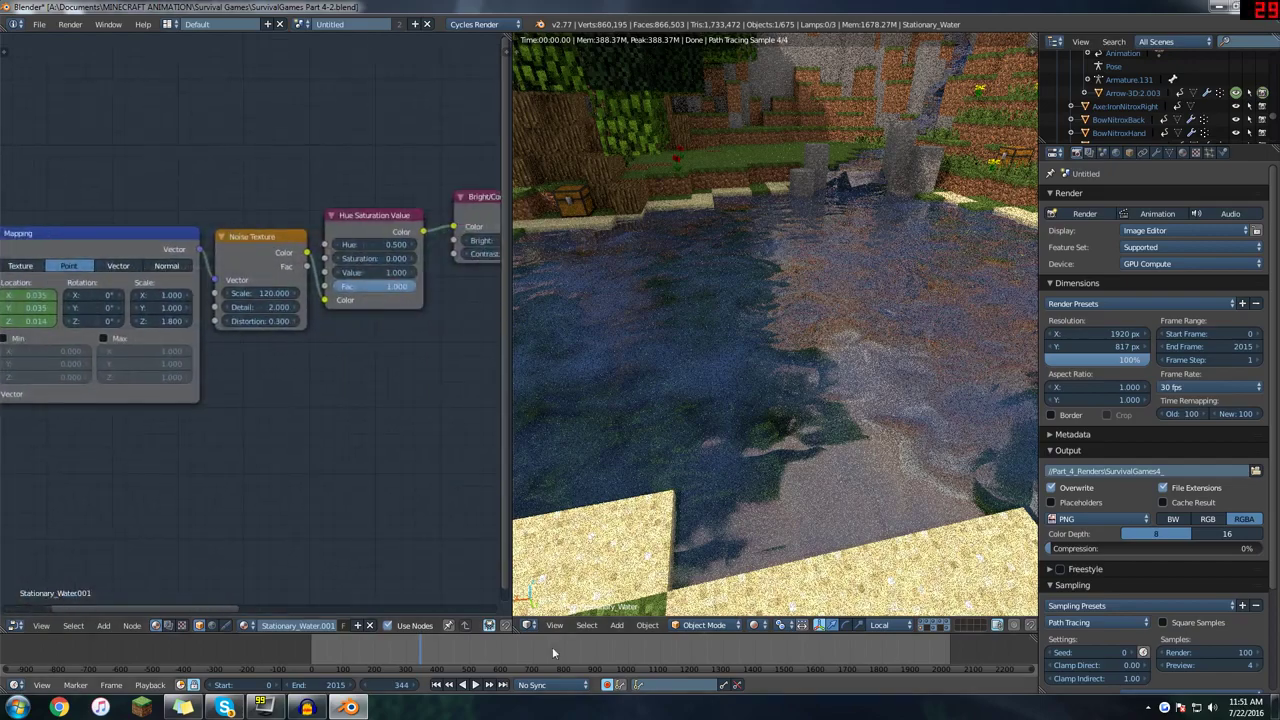
scroll(633, 656, "down", 3)
scroll(776, 443, "down", 15)
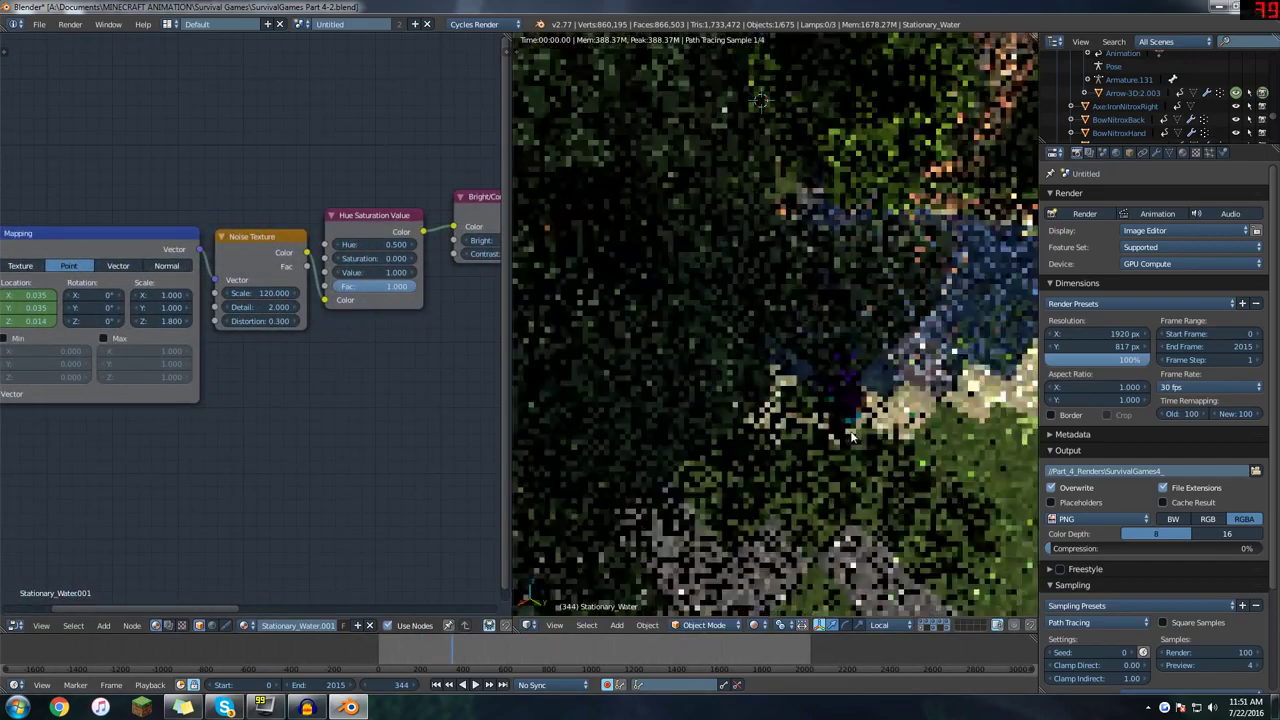
scroll(872, 435, "down", 4)
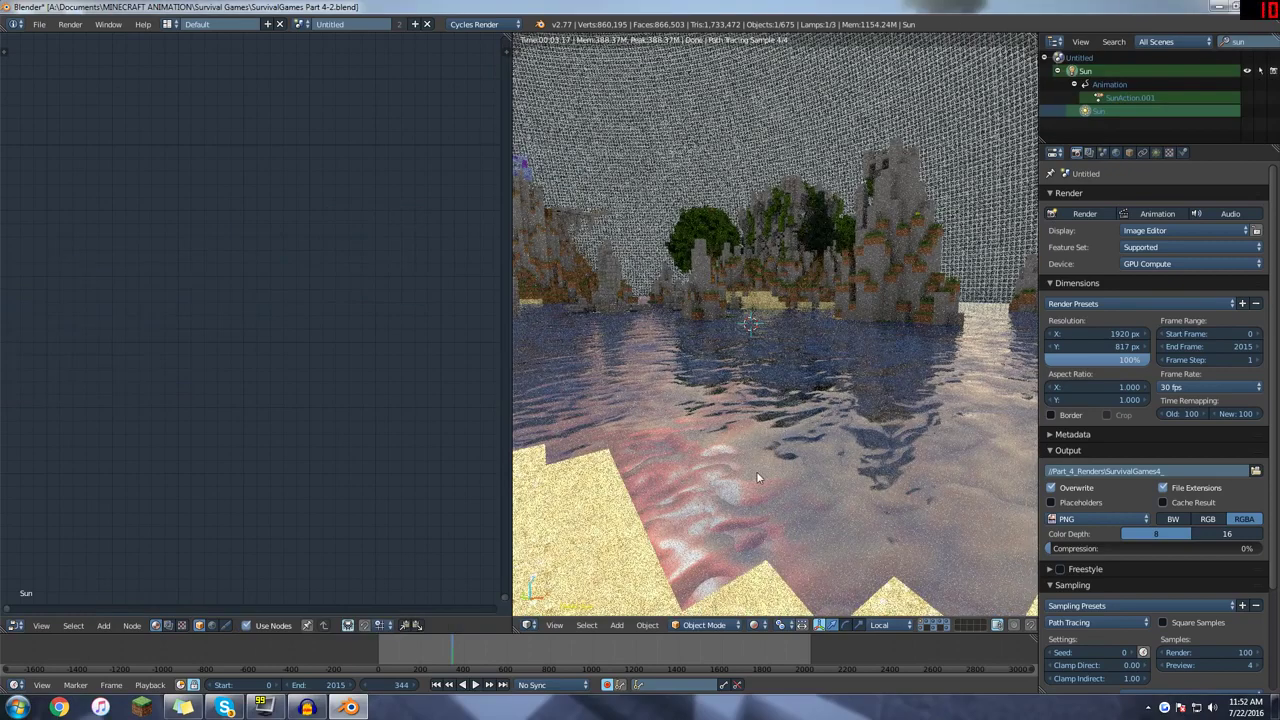
right_click(759, 447)
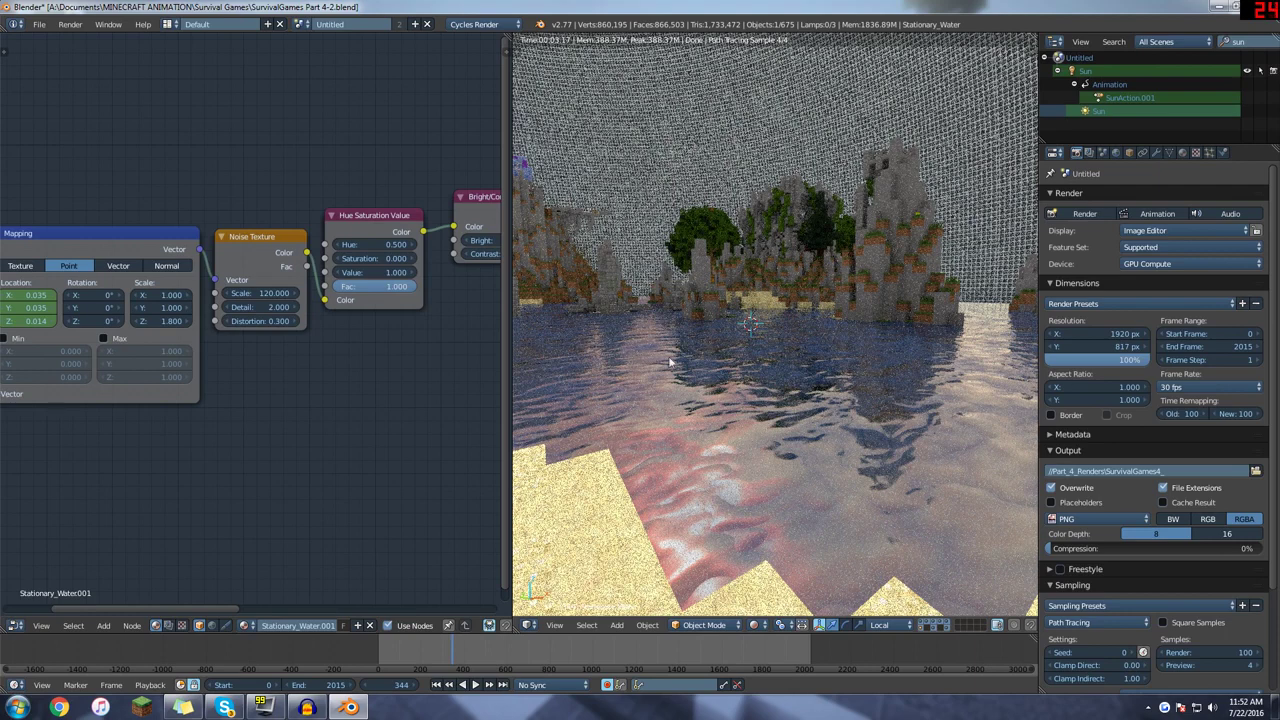
- Set the Bump node's strength to 0 to preview the lake without ripples
middle_click_drag(439, 370, 294, 403)
mouse_move(476, 403)
middle_mouse_down()
mouse_move(305, 383)
mouse_move(271, 313)
middle_mouse_up()
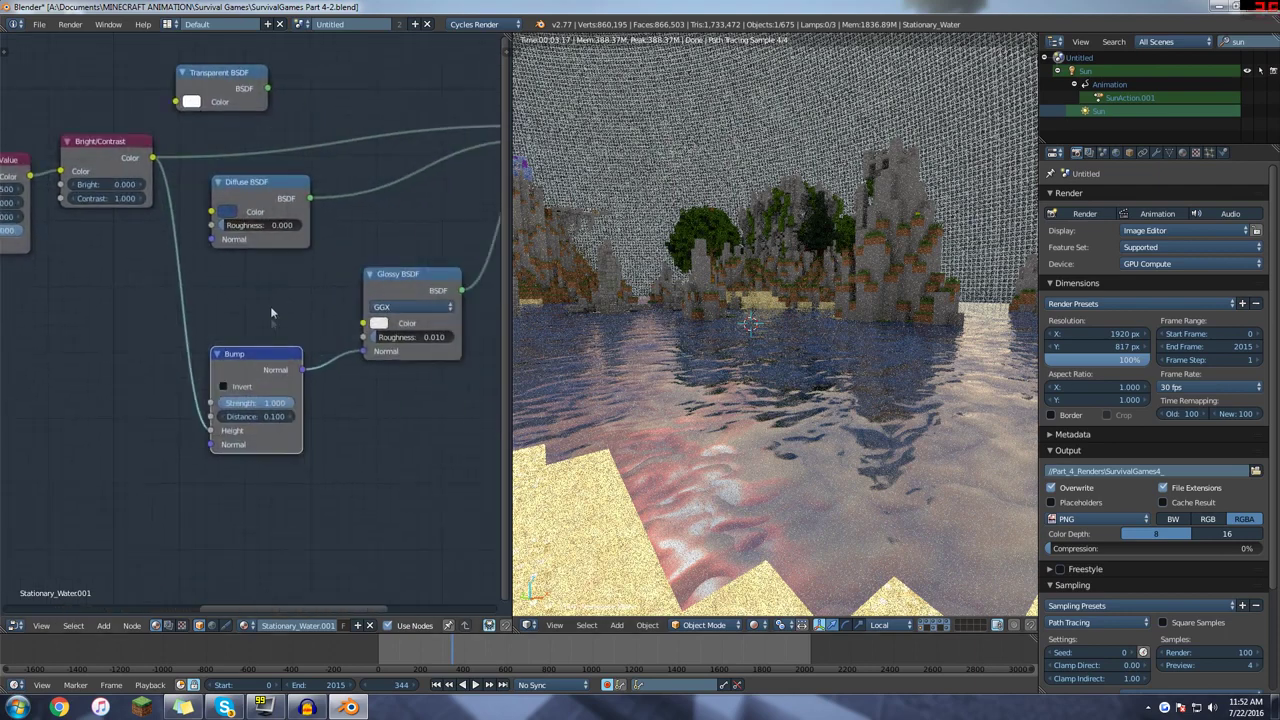
scroll(270, 313, "up", 1)
left_click(276, 416)
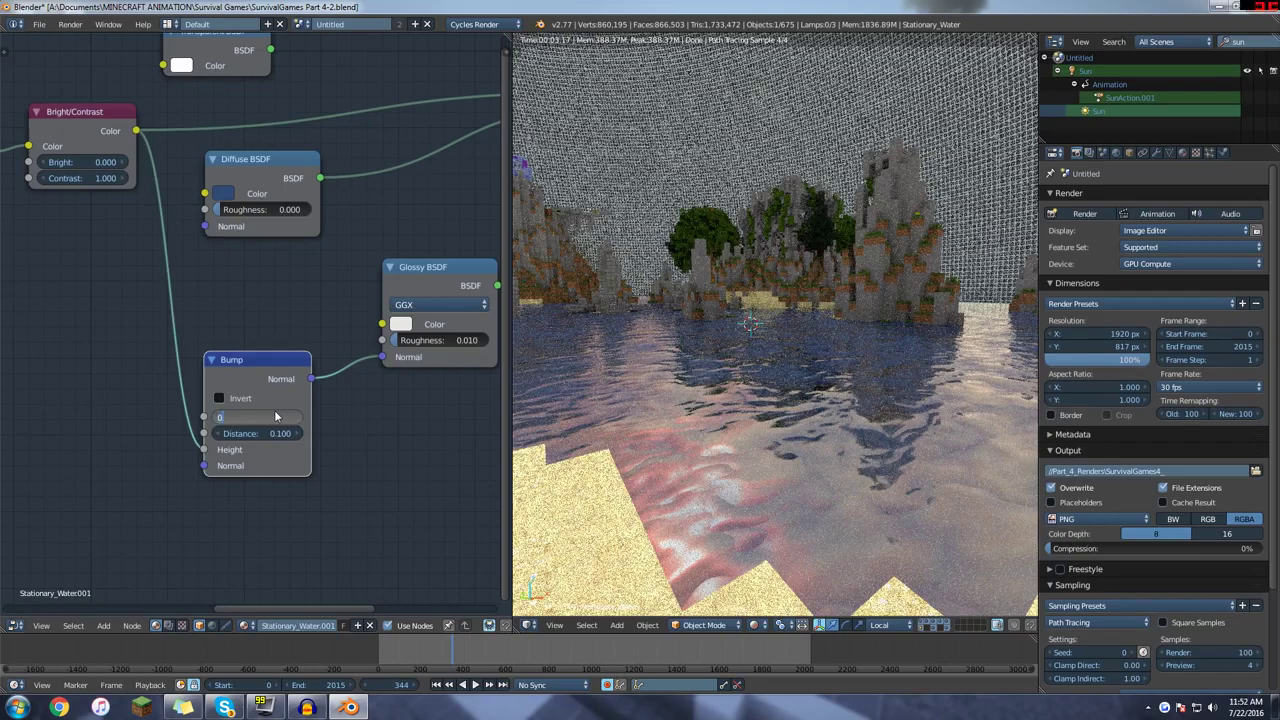
key("Return")
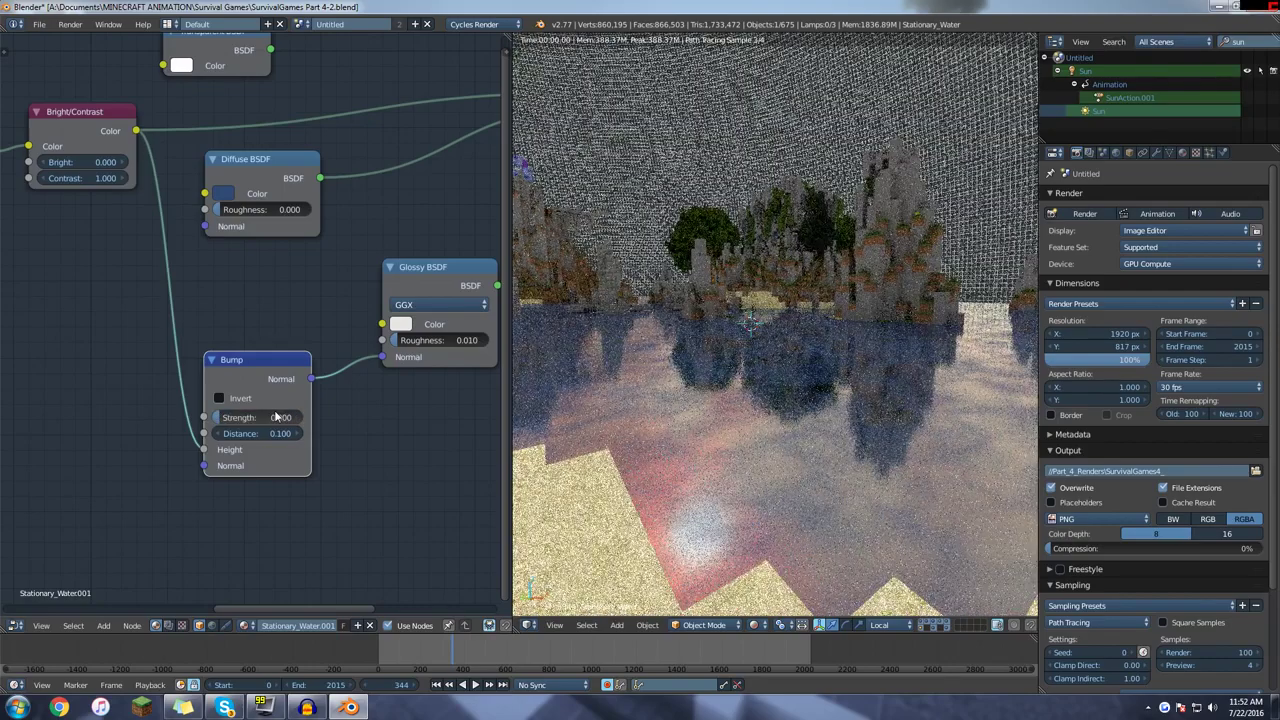
middle_click_drag(340, 238, 50, 336)
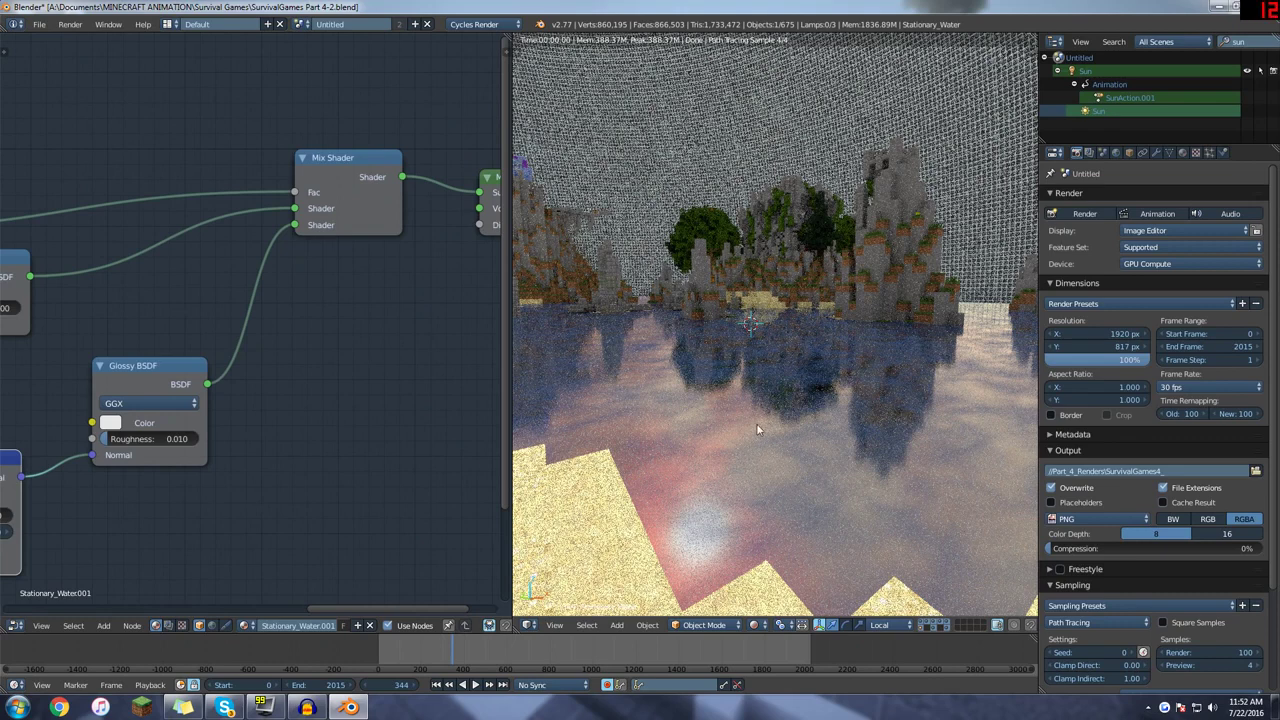
middle_click_drag(364, 400, 73, 335)
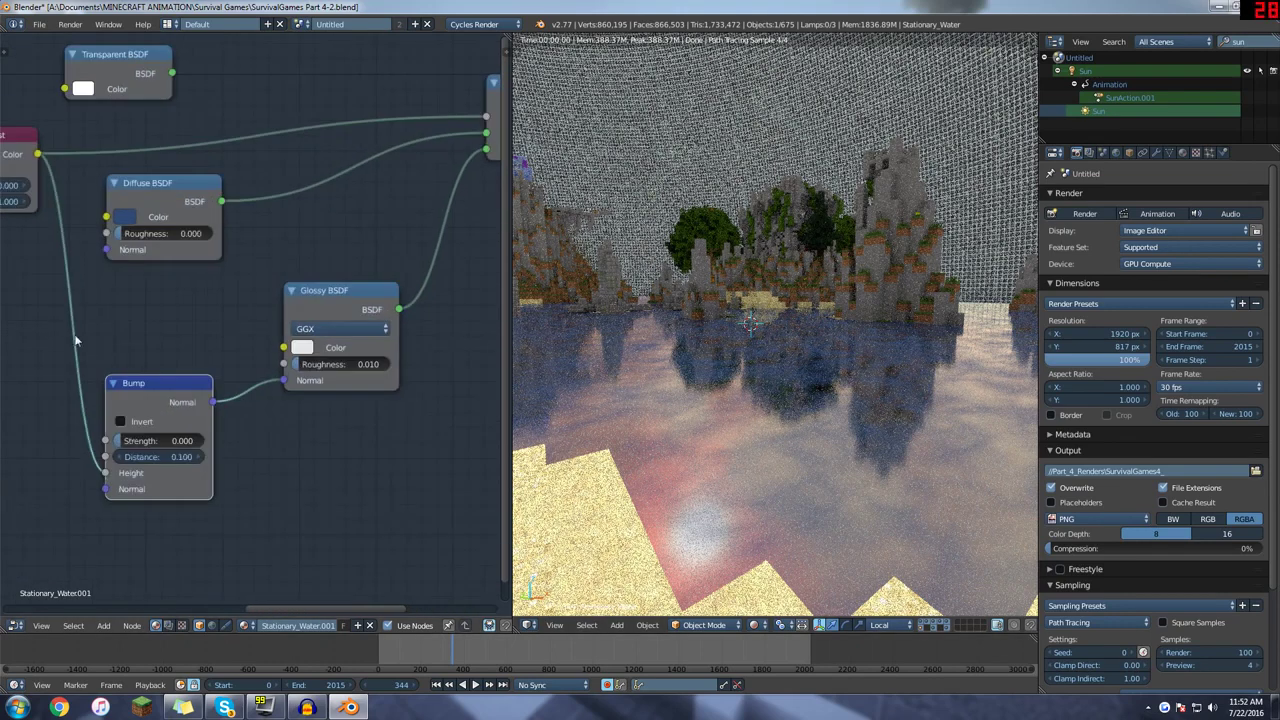
- Restore the Bump node's strength to 1
left_click(160, 441)
type("1")
key("Return")
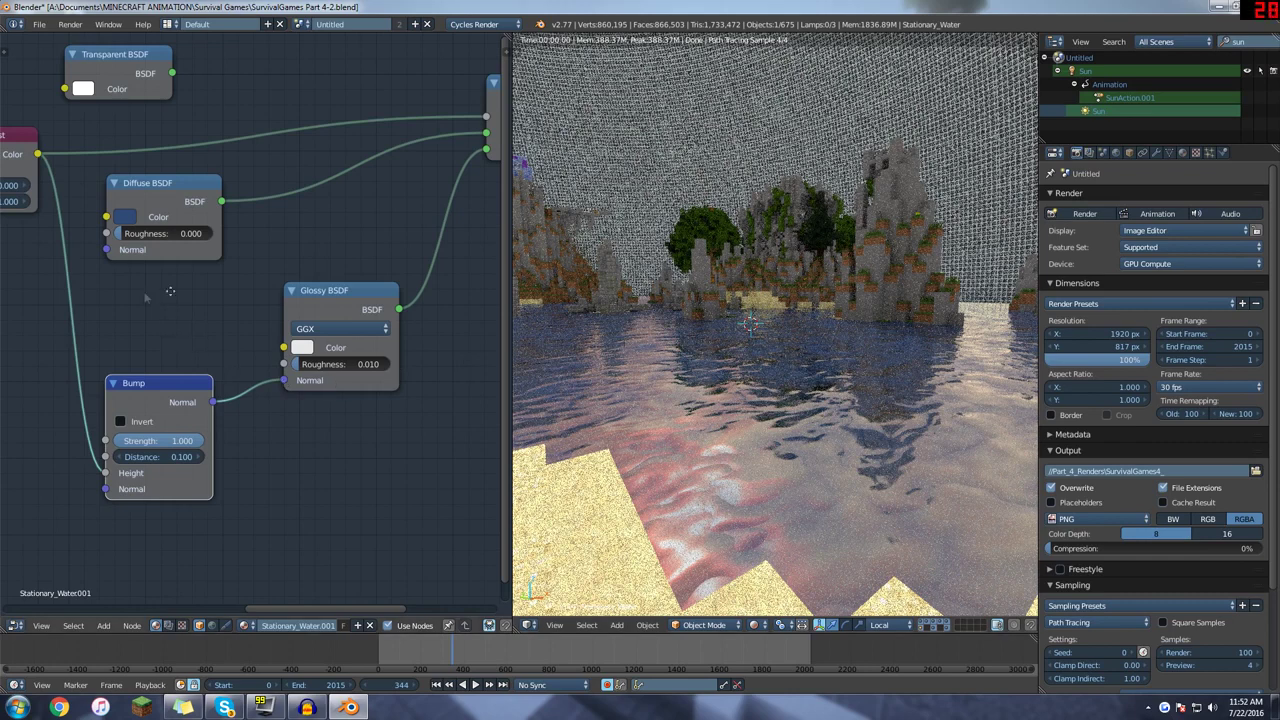
- Try linking the Bump node's normal to the Diffuse BSDF's normal, and cut that link again
middle_click_drag(44, 163, 252, 249)
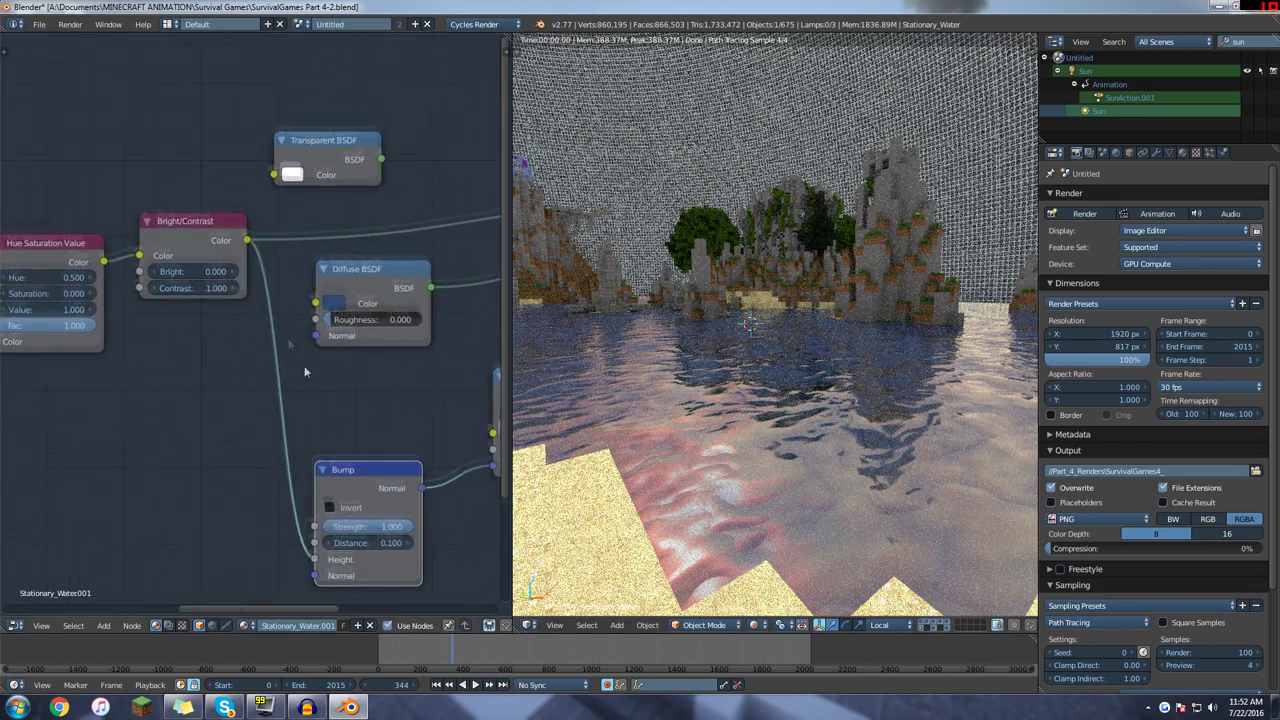
left_click_drag(422, 488, 312, 337)
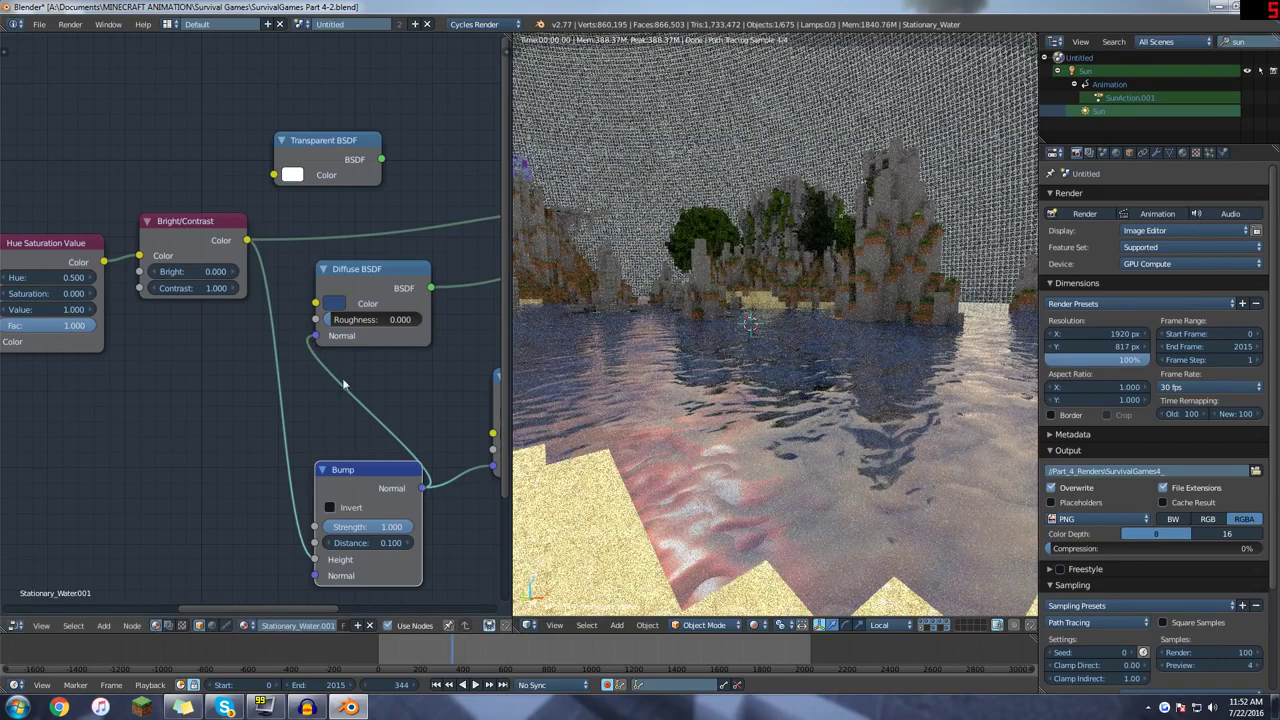
middle_click_drag(370, 391, 222, 385)
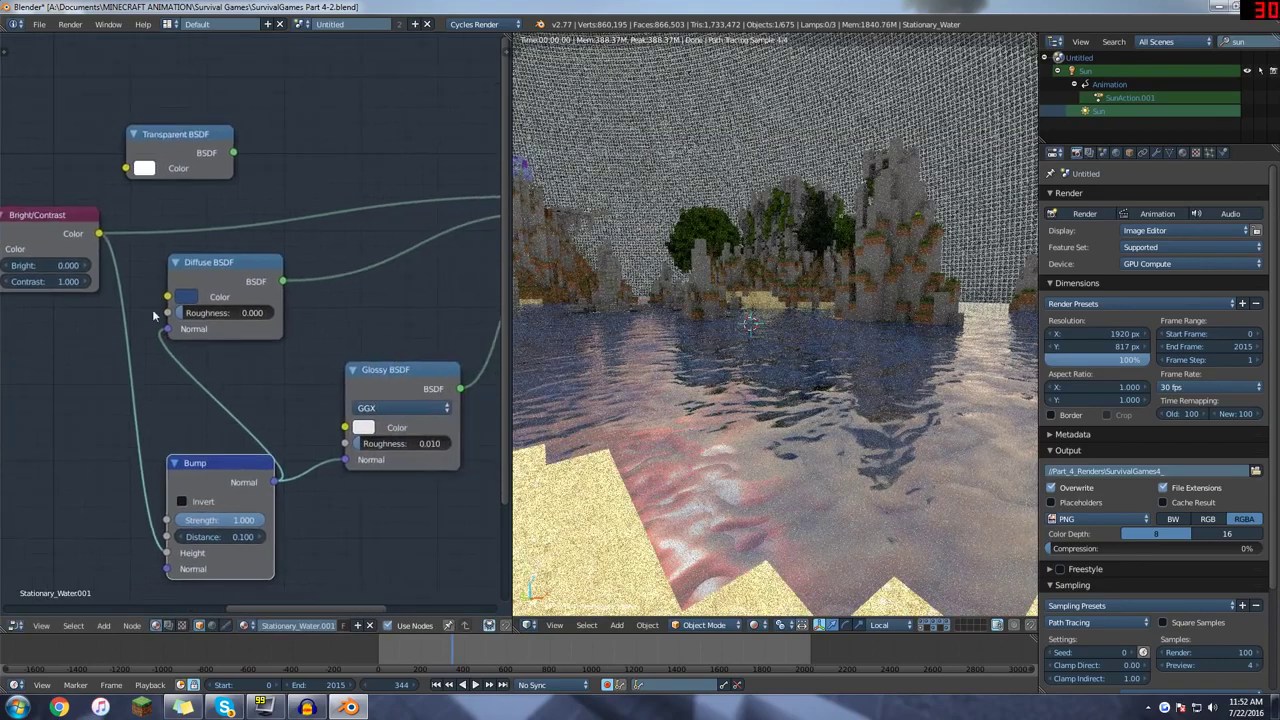
right_click_drag(214, 381, 250, 406, "ctrl")
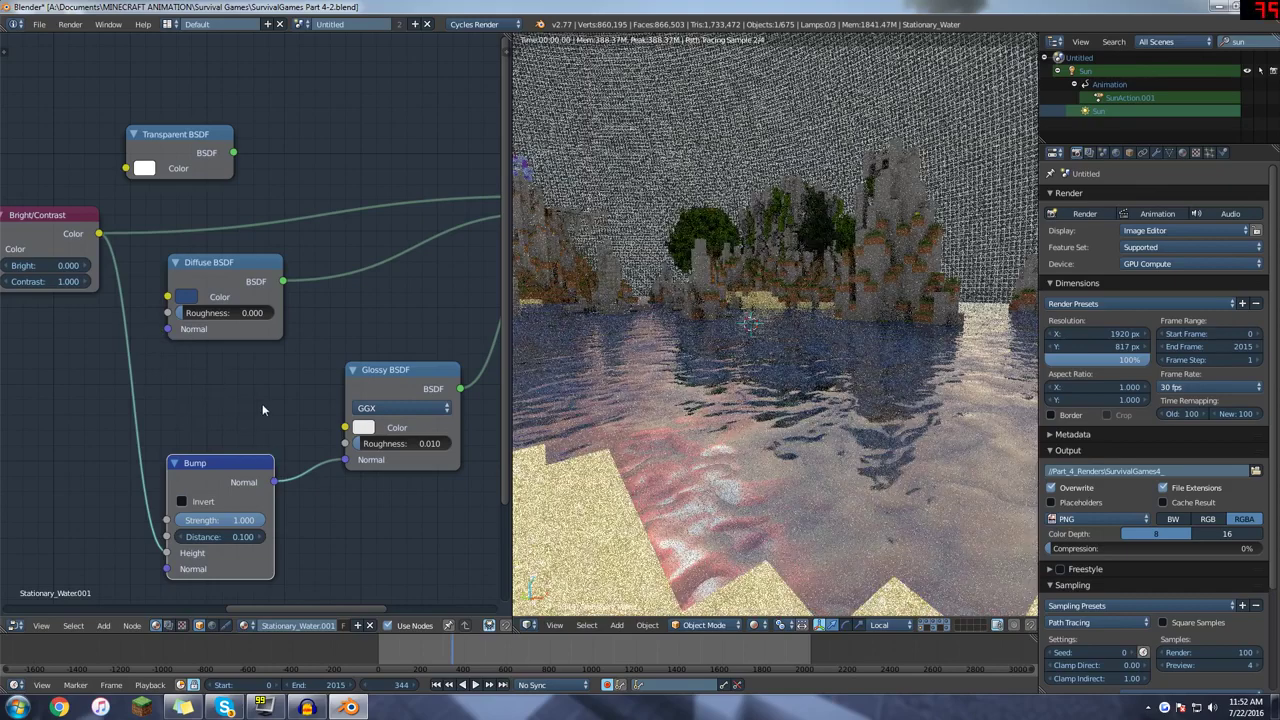
- Move the Transparent BSDF above the Mix Shader and shift the Material Output further away to make room between them
scroll(268, 355, "down", 2)
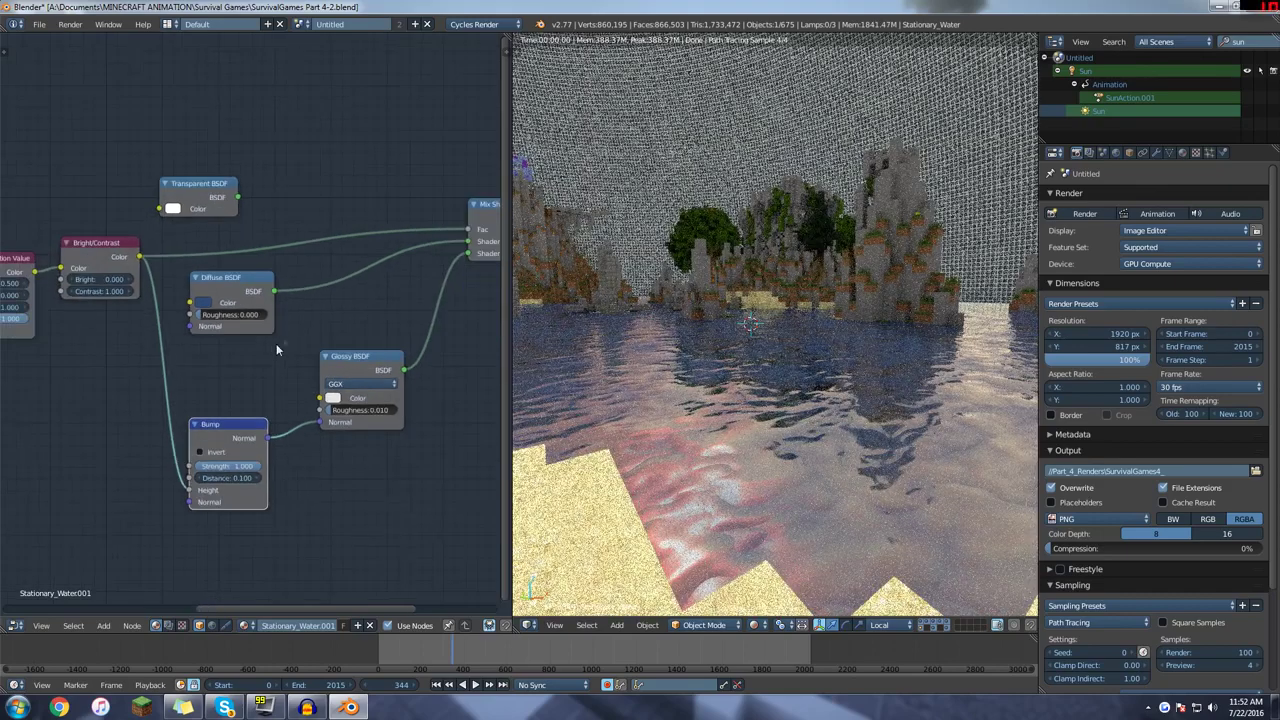
mouse_move(340, 289)
middle_mouse_down()
mouse_move(255, 310)
mouse_move(332, 311)
middle_mouse_up()
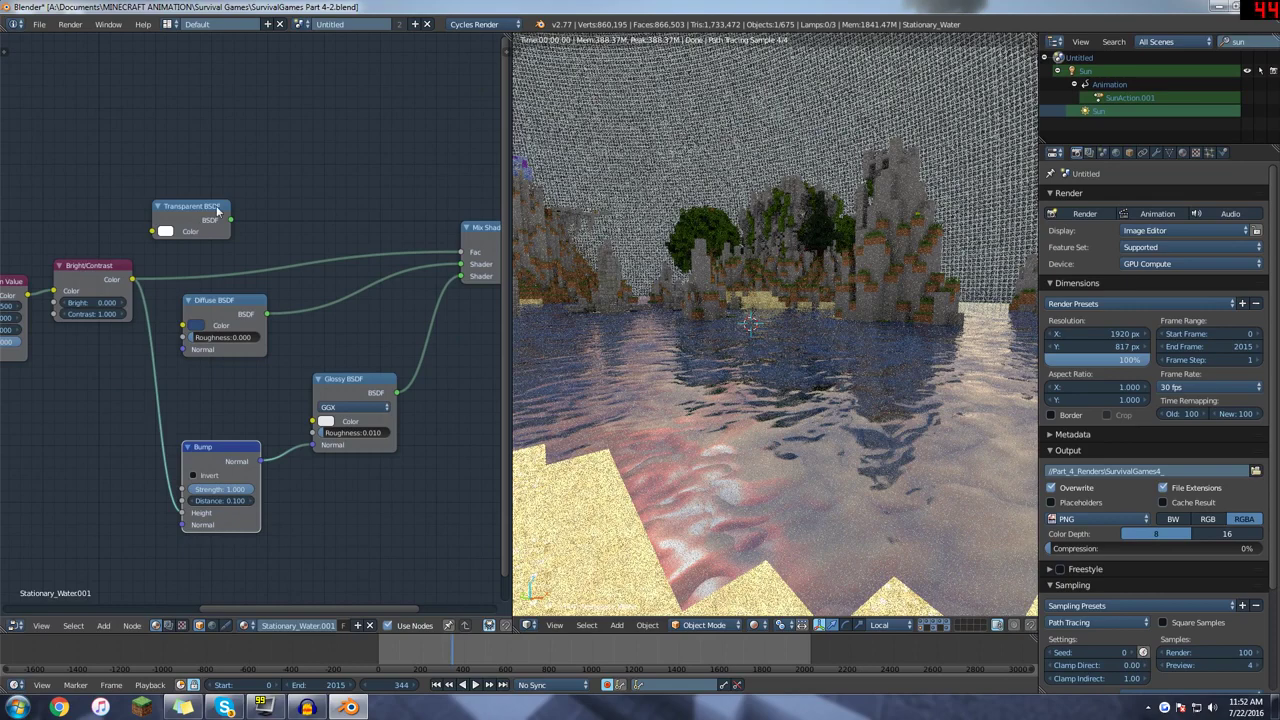
left_click_drag(217, 210, 436, 154)
middle_click_drag(482, 176, 237, 249)
left_click_drag(395, 321, 491, 301)
left_click_drag(186, 227, 231, 232)
- Insert a second Mix Shader before the Material Output and link the Transparent BSDF to its first shader input
key("space")
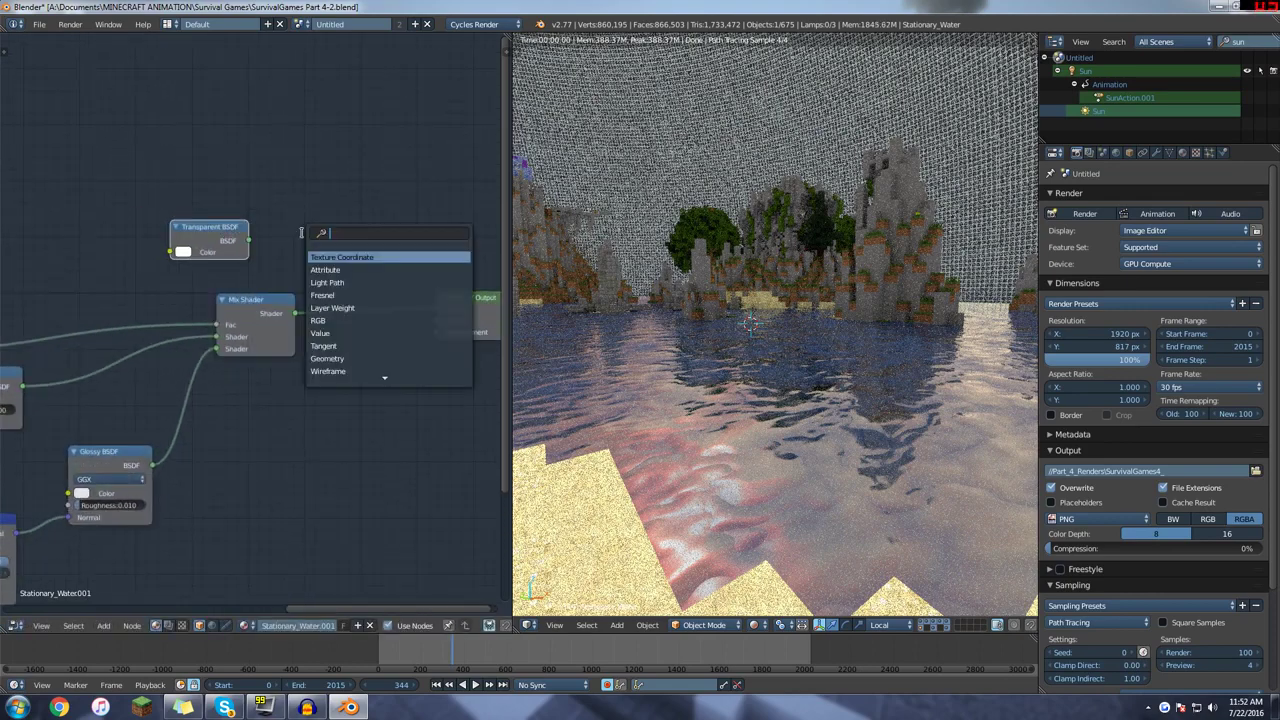
type("mix")
key("Return")
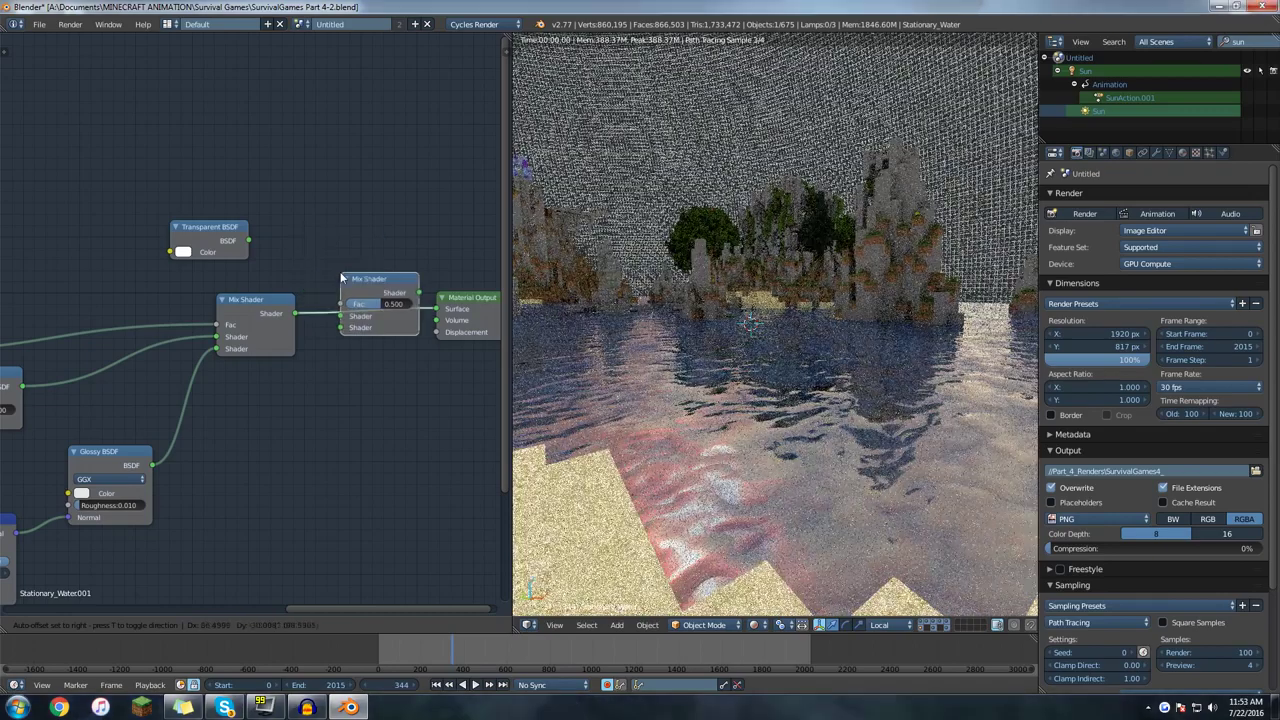
left_click(340, 279)
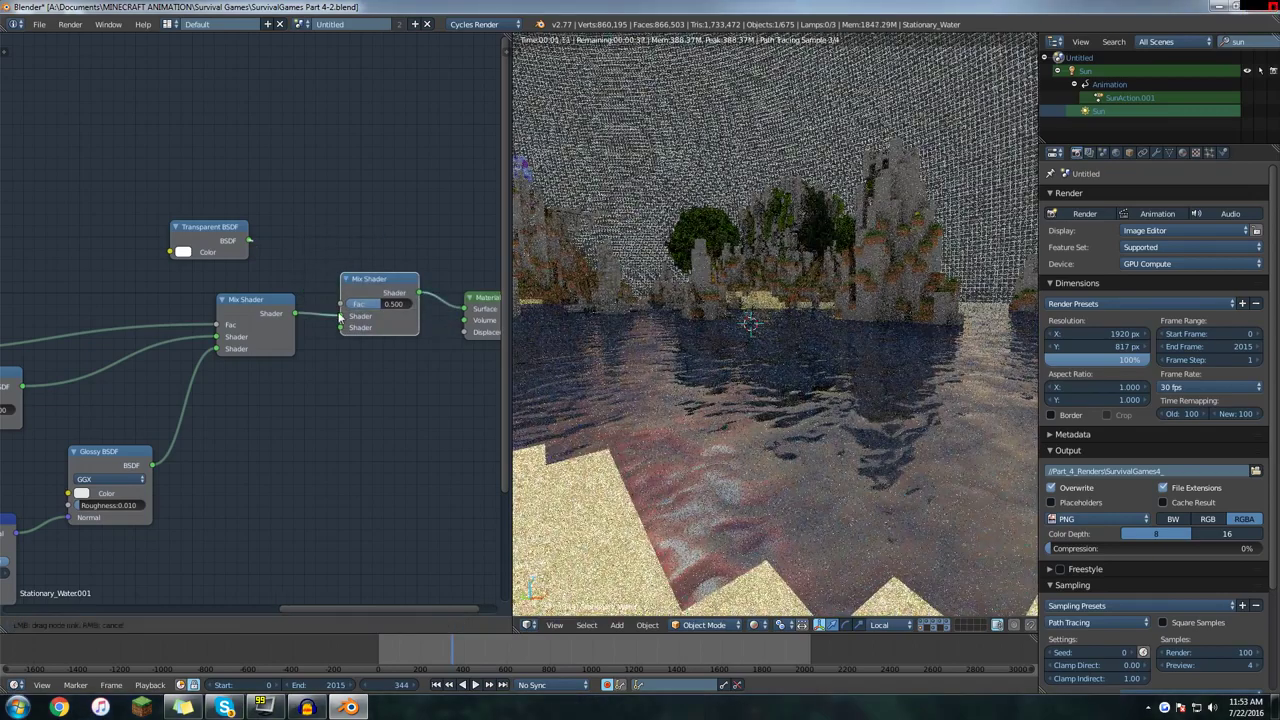
left_click_drag(340, 316, 343, 317)
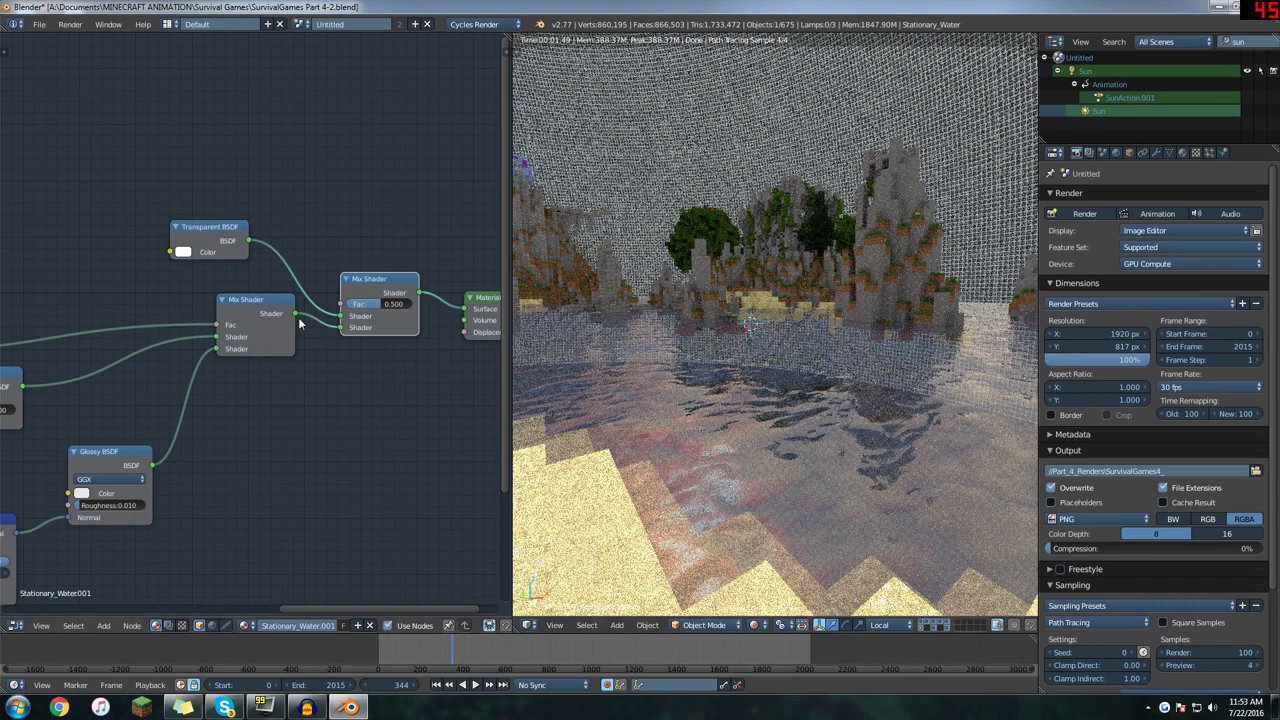
- Delete the Transparent BSDF and the second Mix Shader, and link the remaining Mix Shader to the Material Output's surface
left_click(221, 234)
key("x")
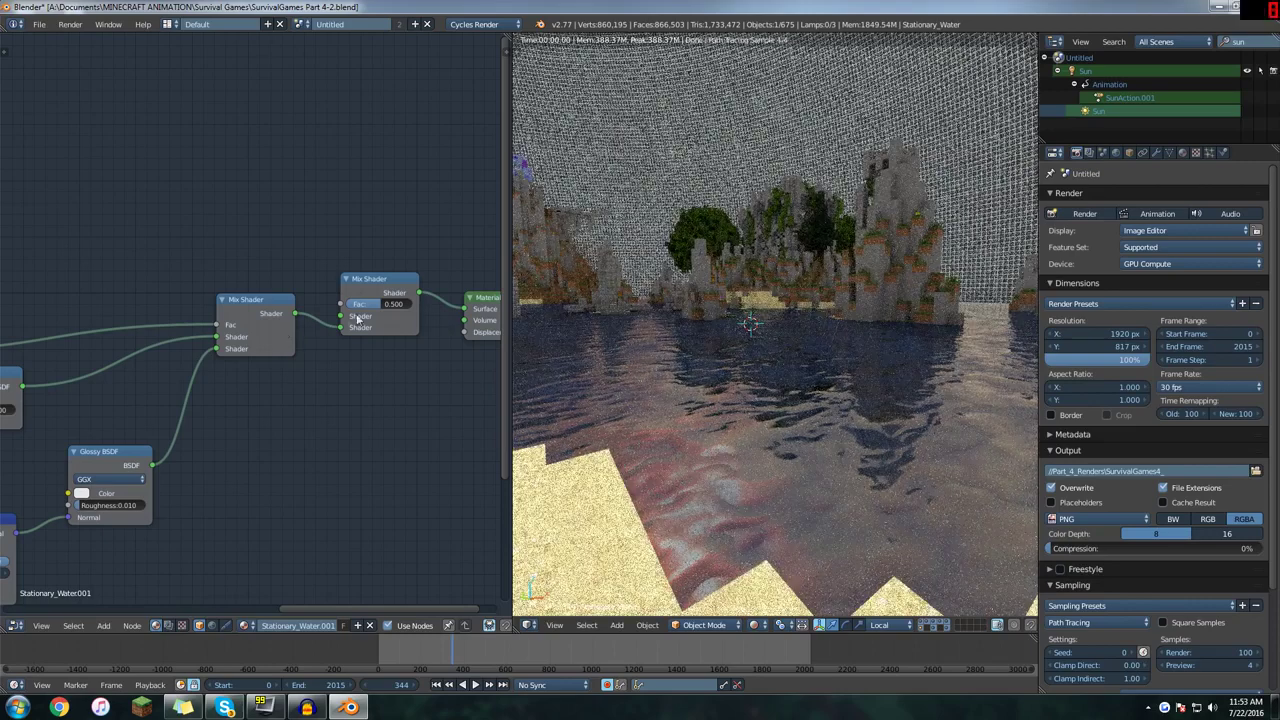
left_click(368, 290)
key("x")
left_click_drag(293, 313, 466, 309)
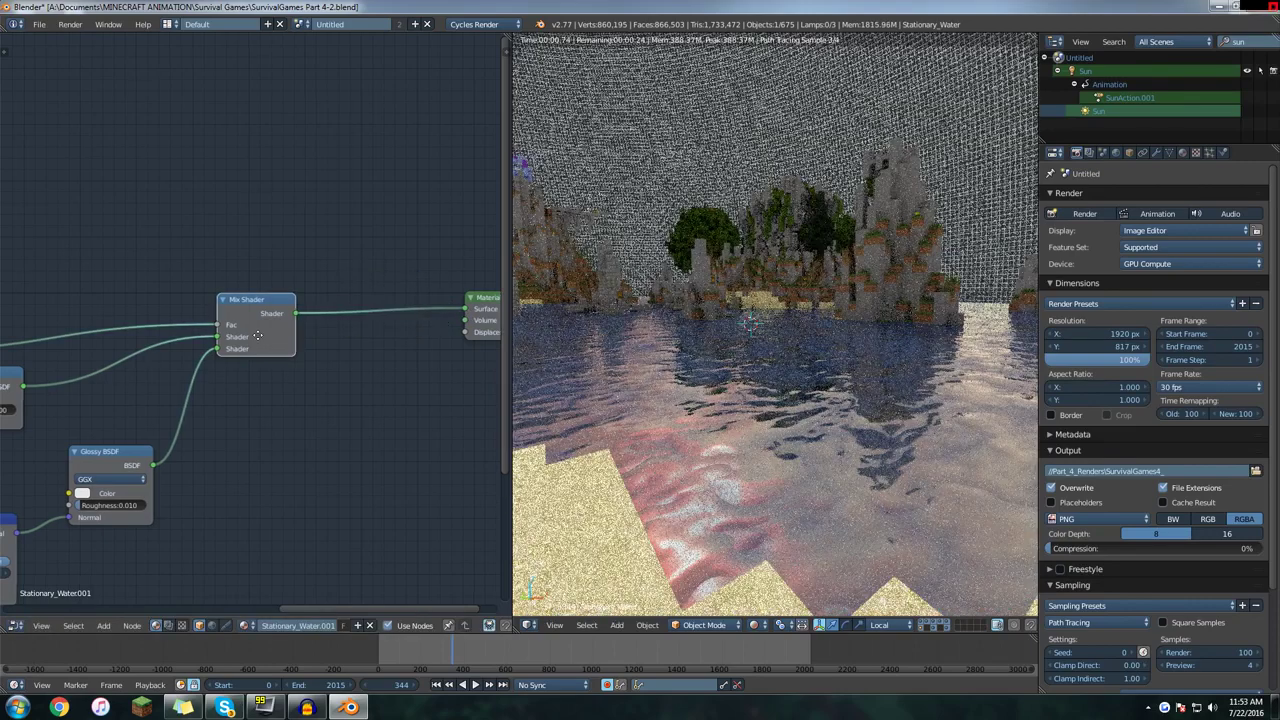
- Move the Texture Coordinate node up beside the Mapping node
middle_click_drag(128, 354, 259, 337)
scroll(256, 342, "down", 2)
middle_click_drag(157, 328, 280, 299)
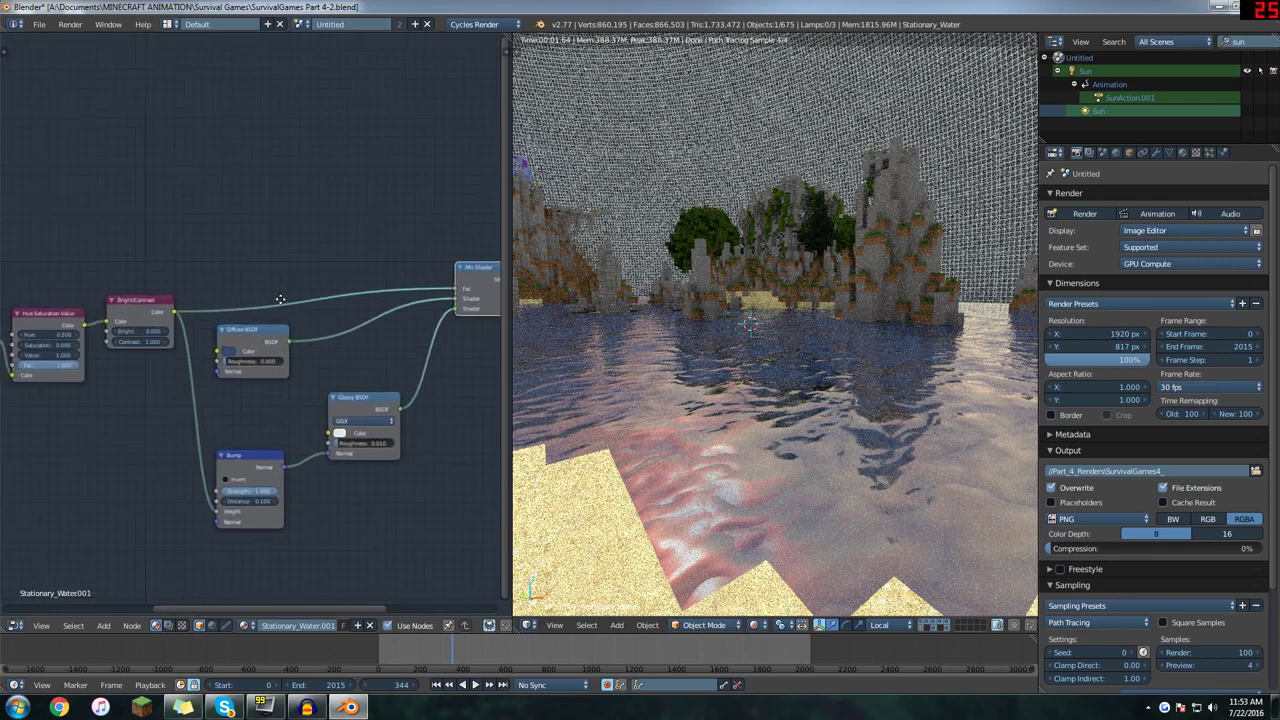
scroll(251, 302, "down", 2)
scroll(300, 331, "down", 3)
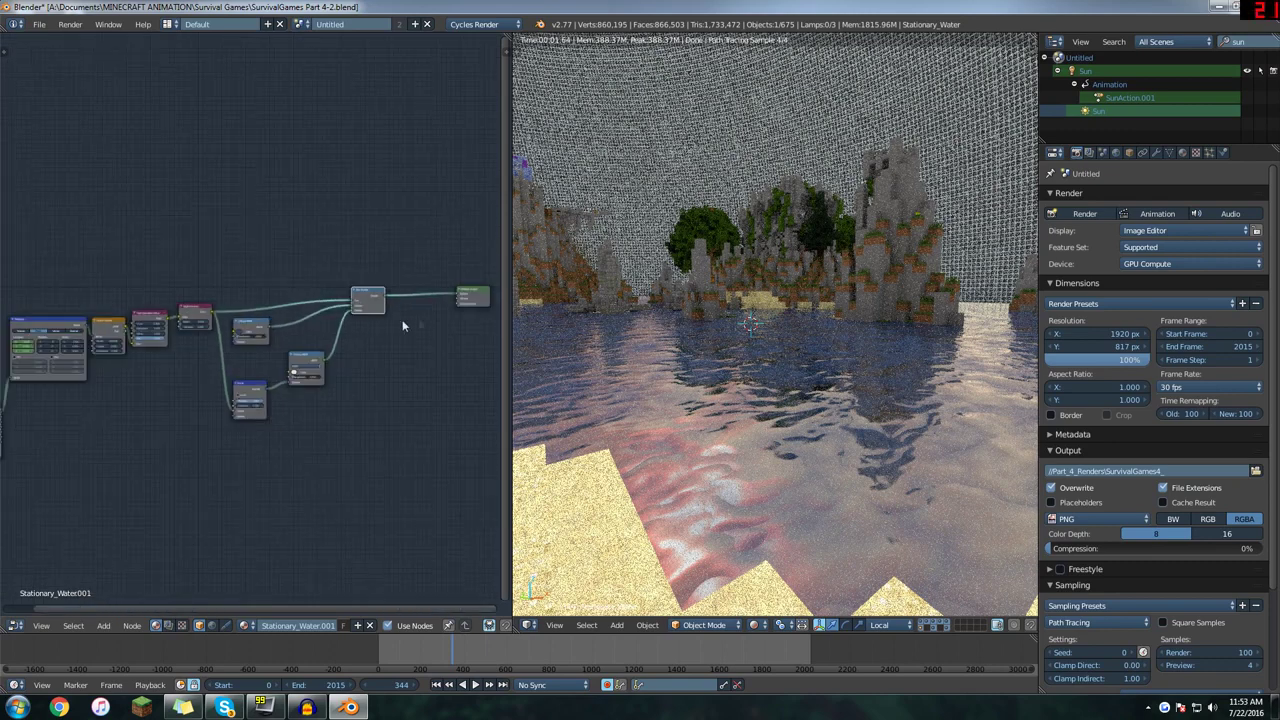
middle_click_drag(245, 330, 407, 311)
scroll(212, 358, "up", 3)
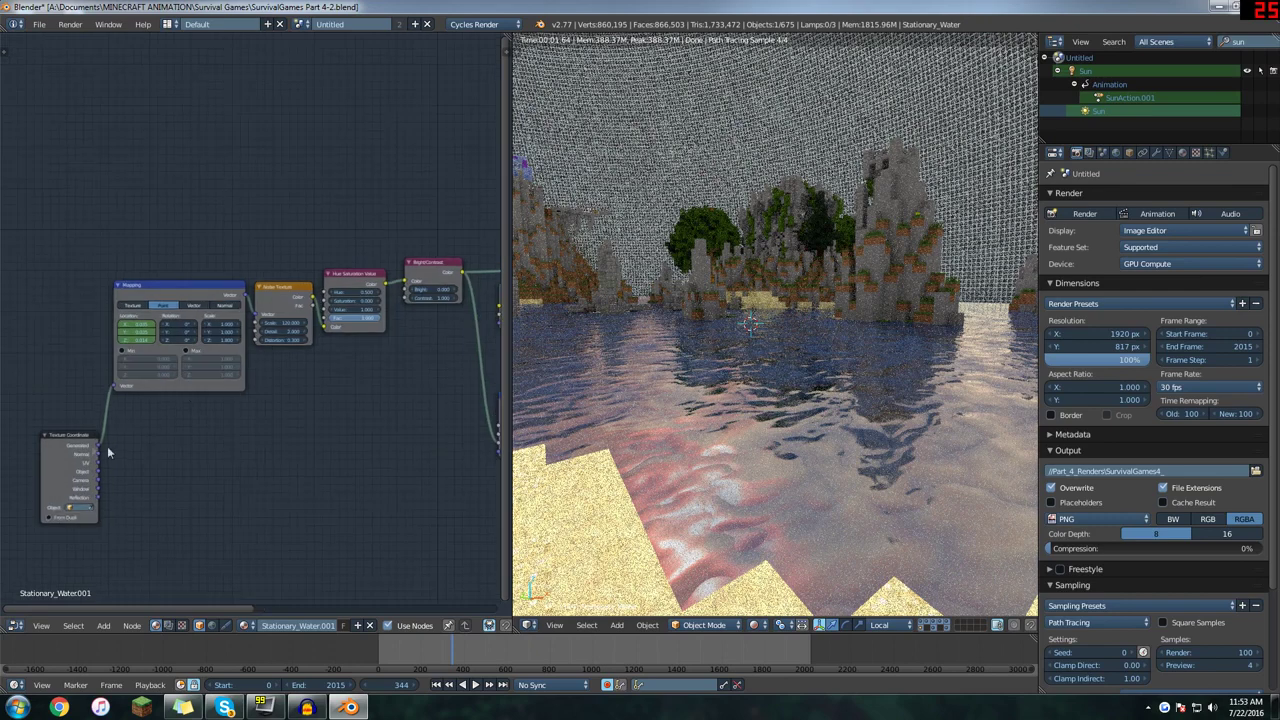
left_click_drag(73, 438, 61, 300)
scroll(116, 298, "up", 5)
middle_click_drag(116, 297, 222, 294)
scroll(230, 270, "up", 1)
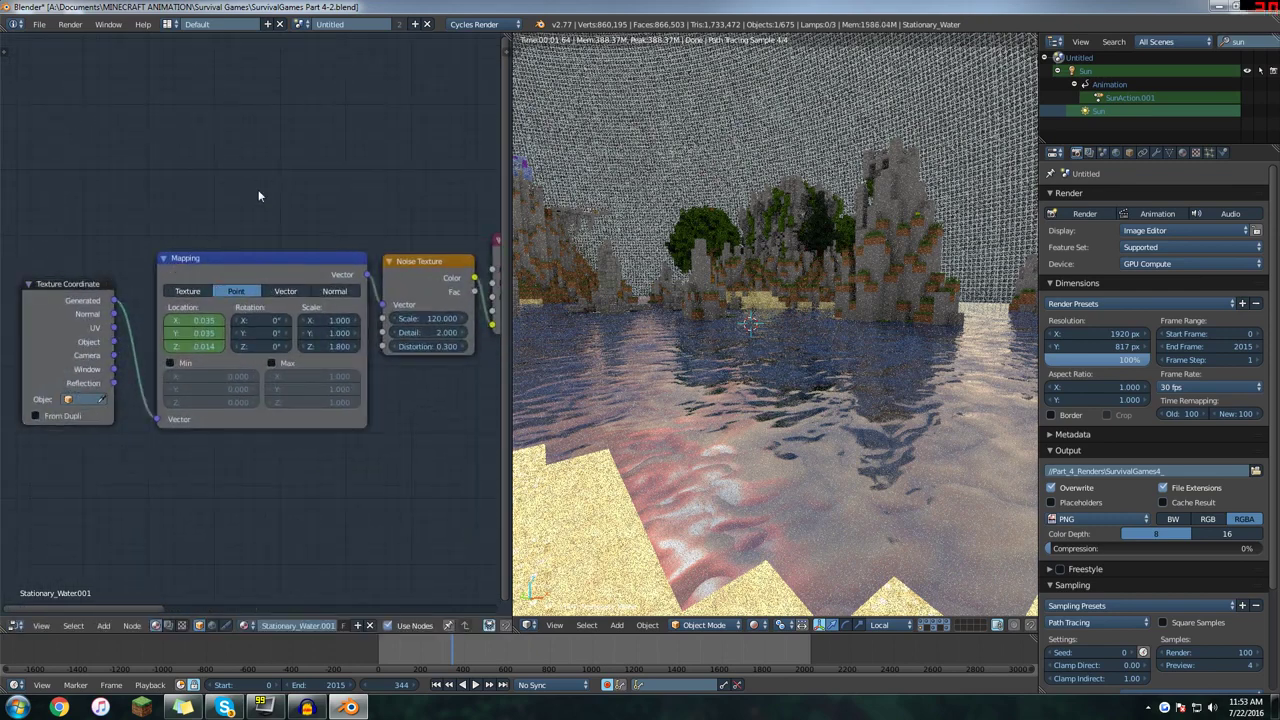
key("shift+a")
left_click(256, 190)
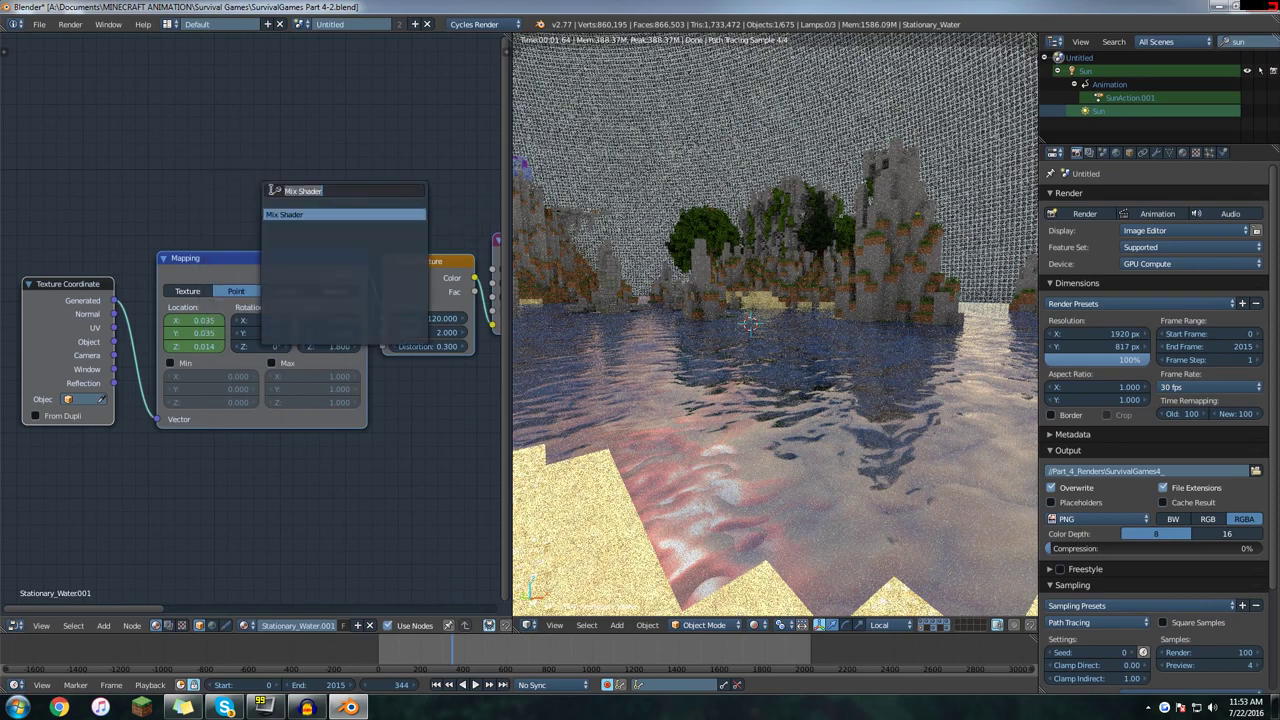
left_click(206, 186)
- Nudge the Mapping node and the Texture Coordinate node slightly away from the Noise Texture node
middle_click_drag(266, 221, 235, 216)
left_click_drag(278, 256, 262, 256)
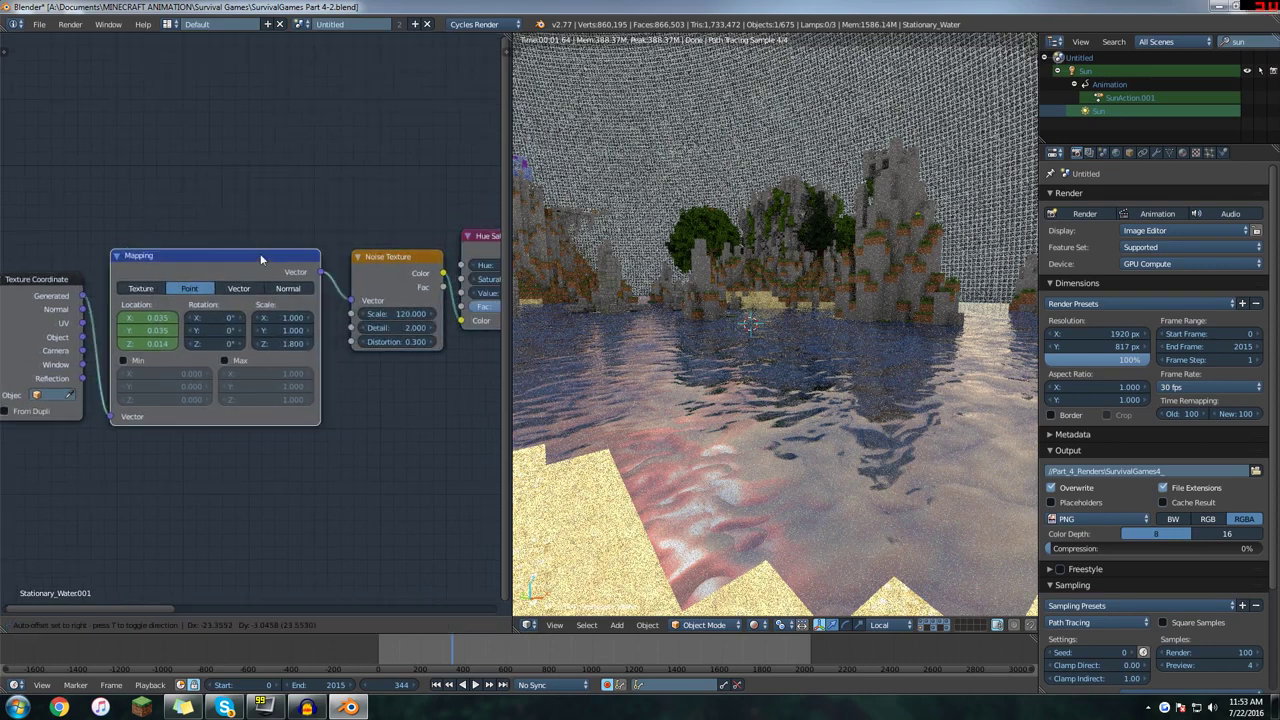
left_click_drag(58, 289, 51, 287)
middle_click_drag(133, 272, 190, 252)
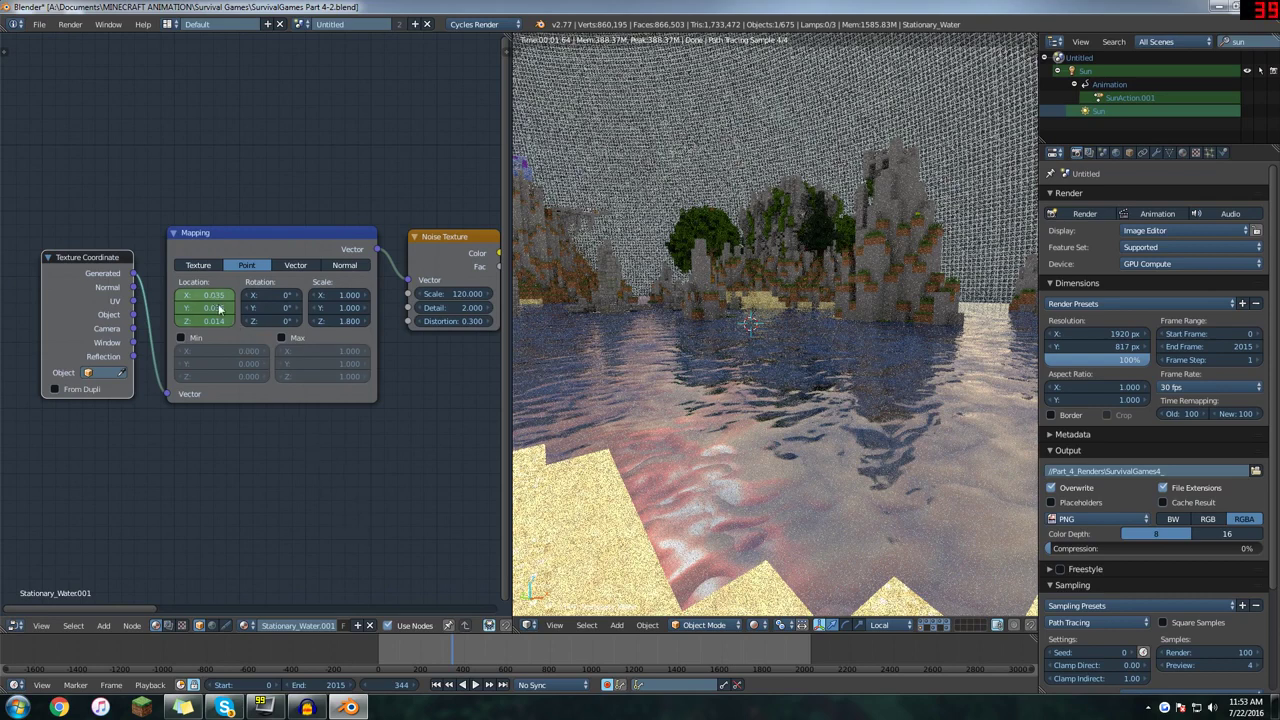
- Check the Mapping node's animated location at frame 0, at frame 2015 and at frame 1639
left_click(378, 648)
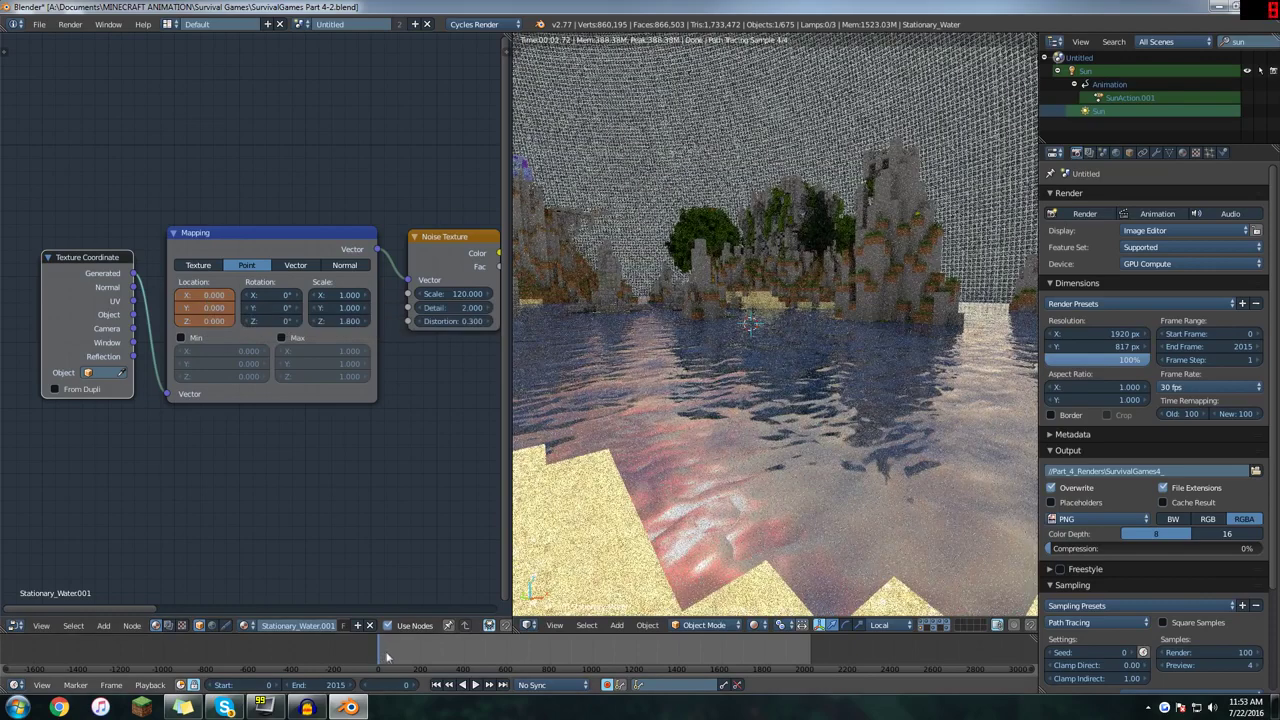
key("alt+shift+a")
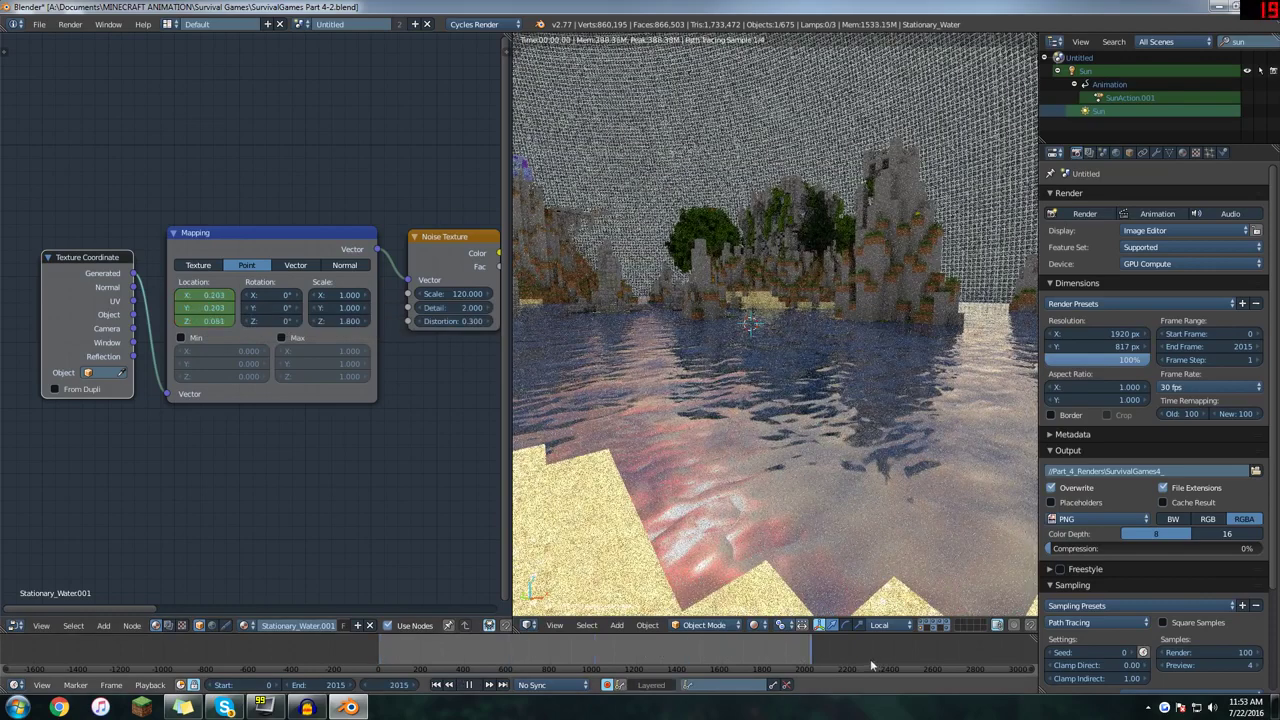
key("alt+shift+a")
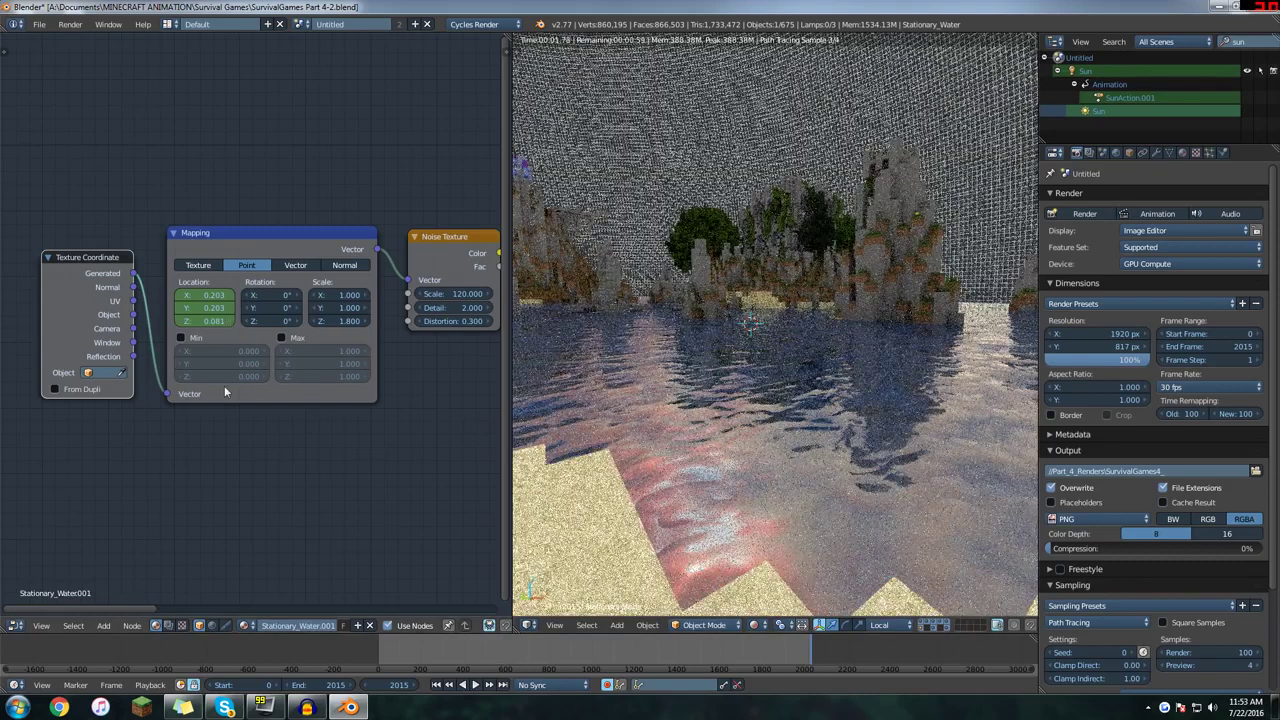
scroll(225, 390, "up", 3)
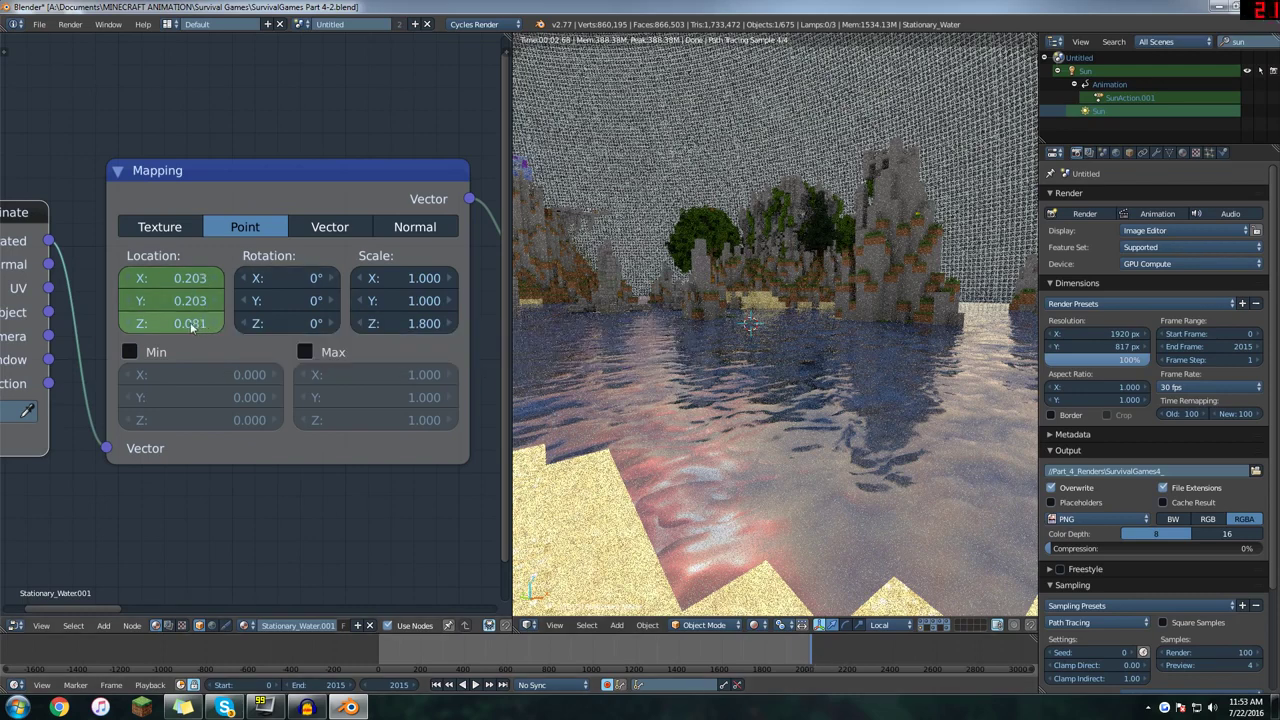
left_click_drag(753, 655, 727, 656)
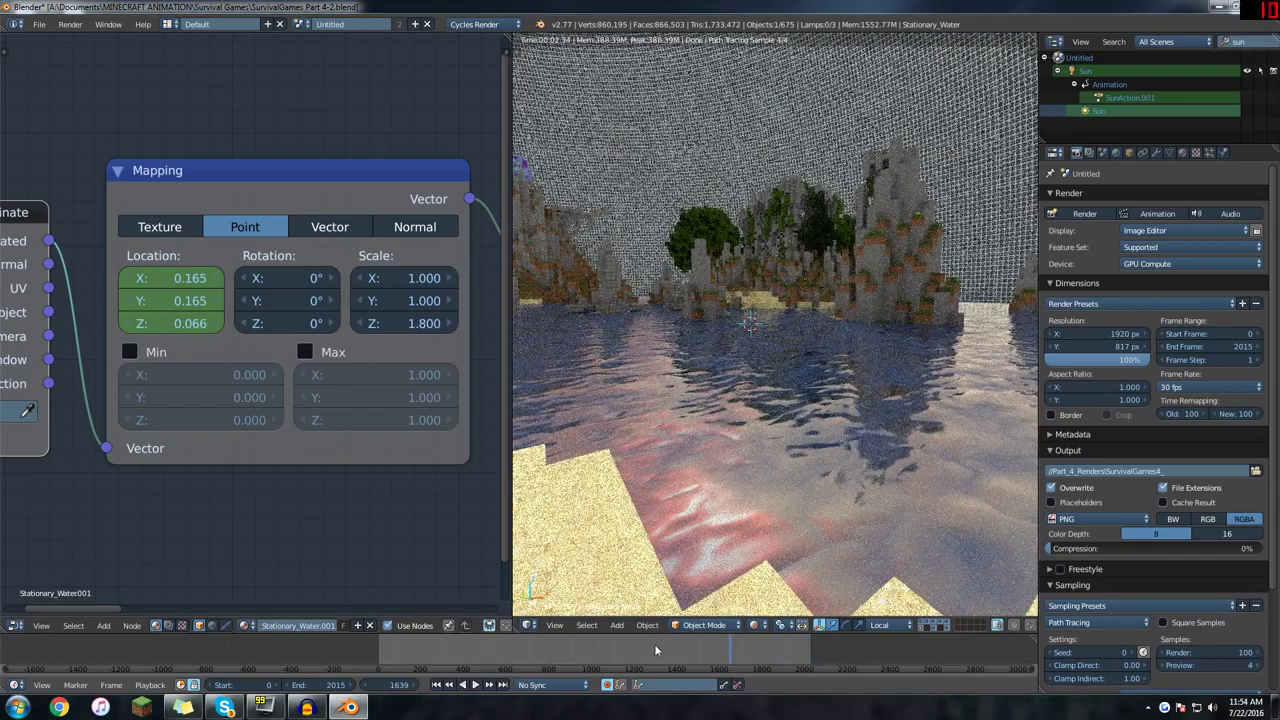
- Look down on the lake in rendered shading and advance the animation two frames to frame 1641
left_click(754, 625)
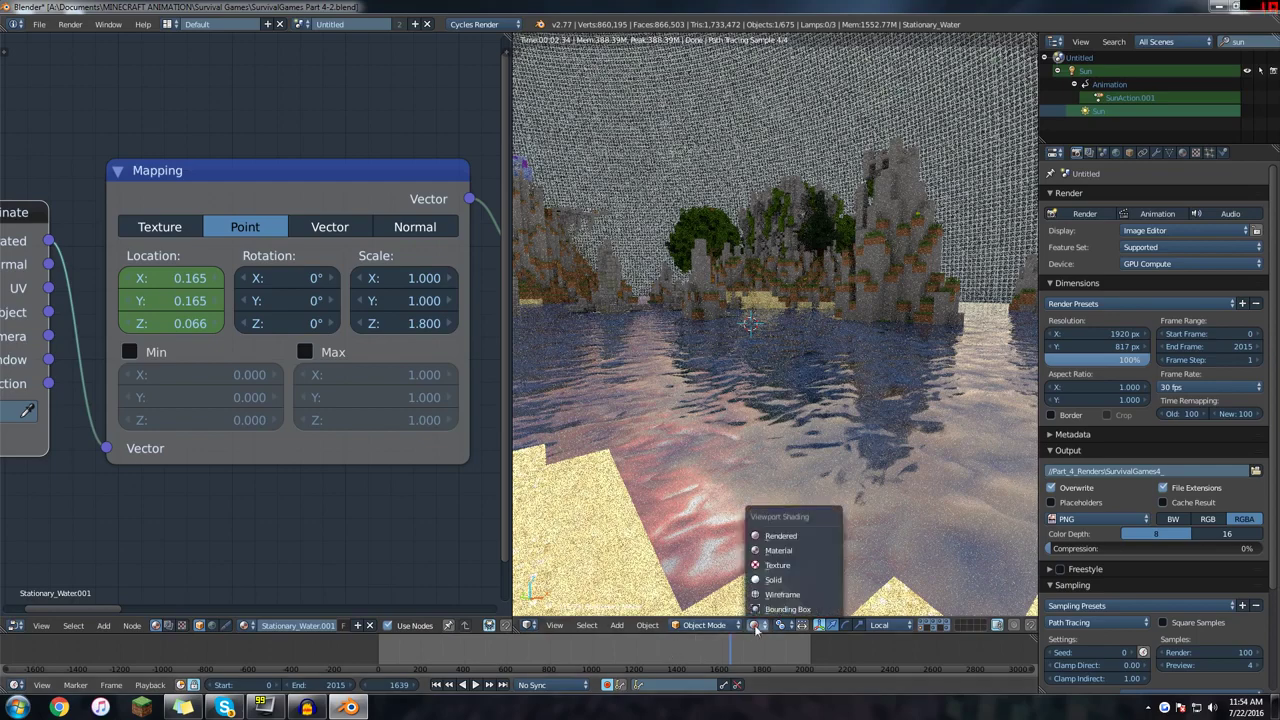
left_click(775, 550)
middle_click_drag(728, 460, 740, 545)
left_click(757, 625)
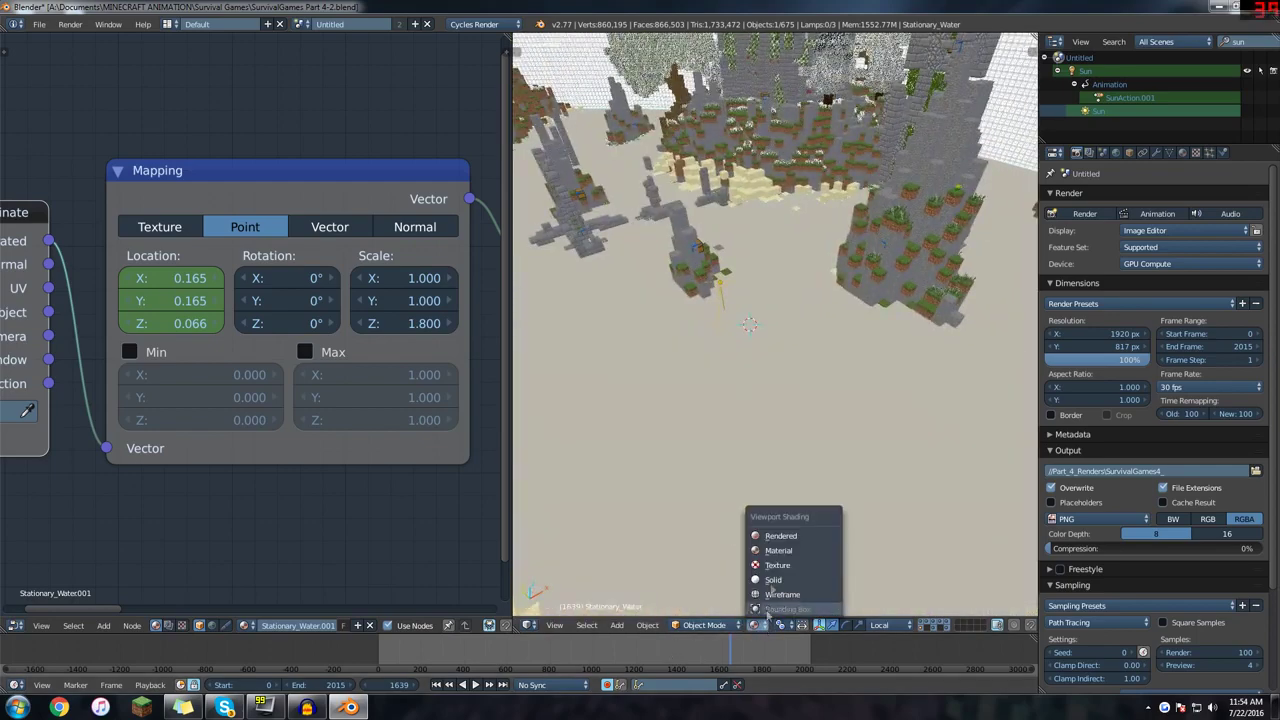
left_click(778, 537)
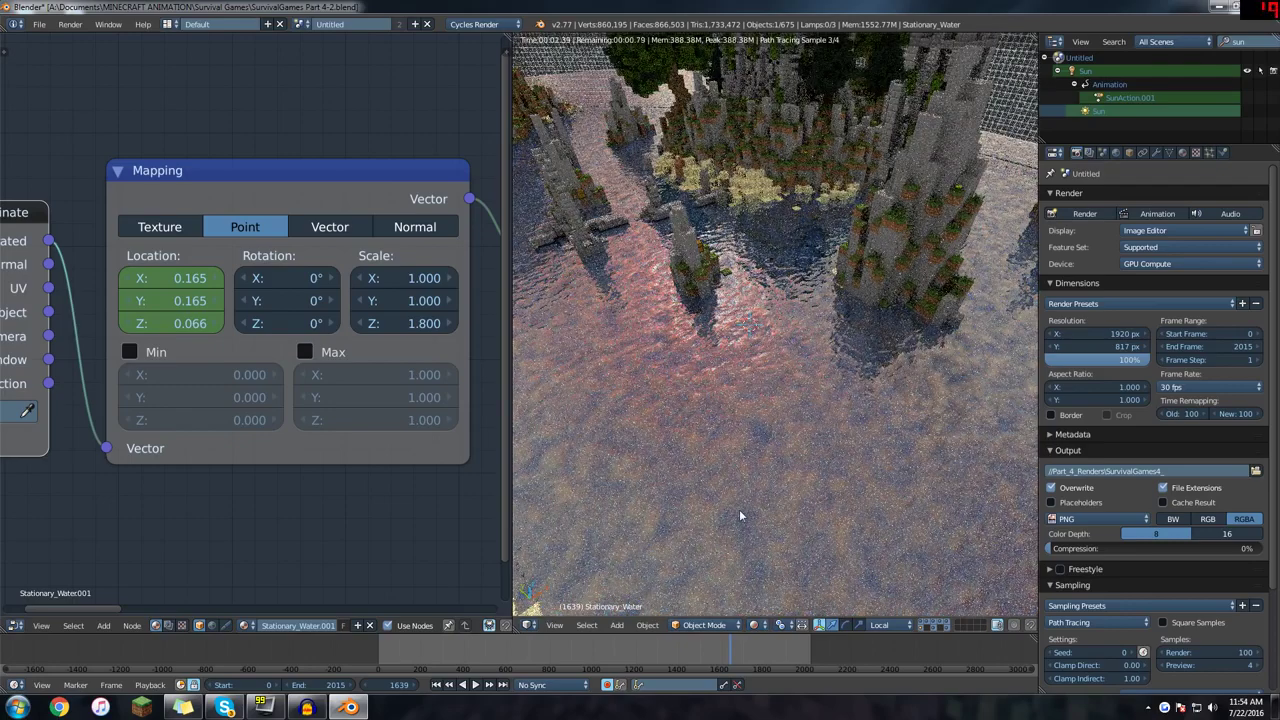
key("Right")
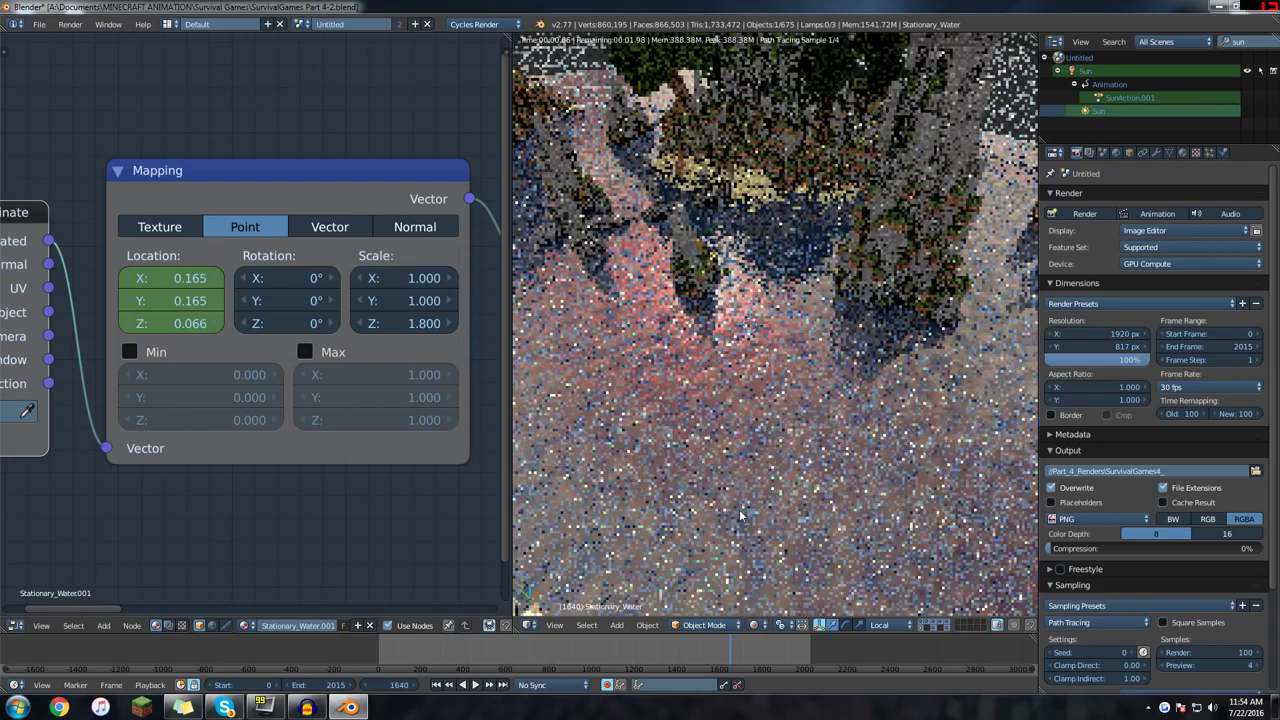
key("Right")
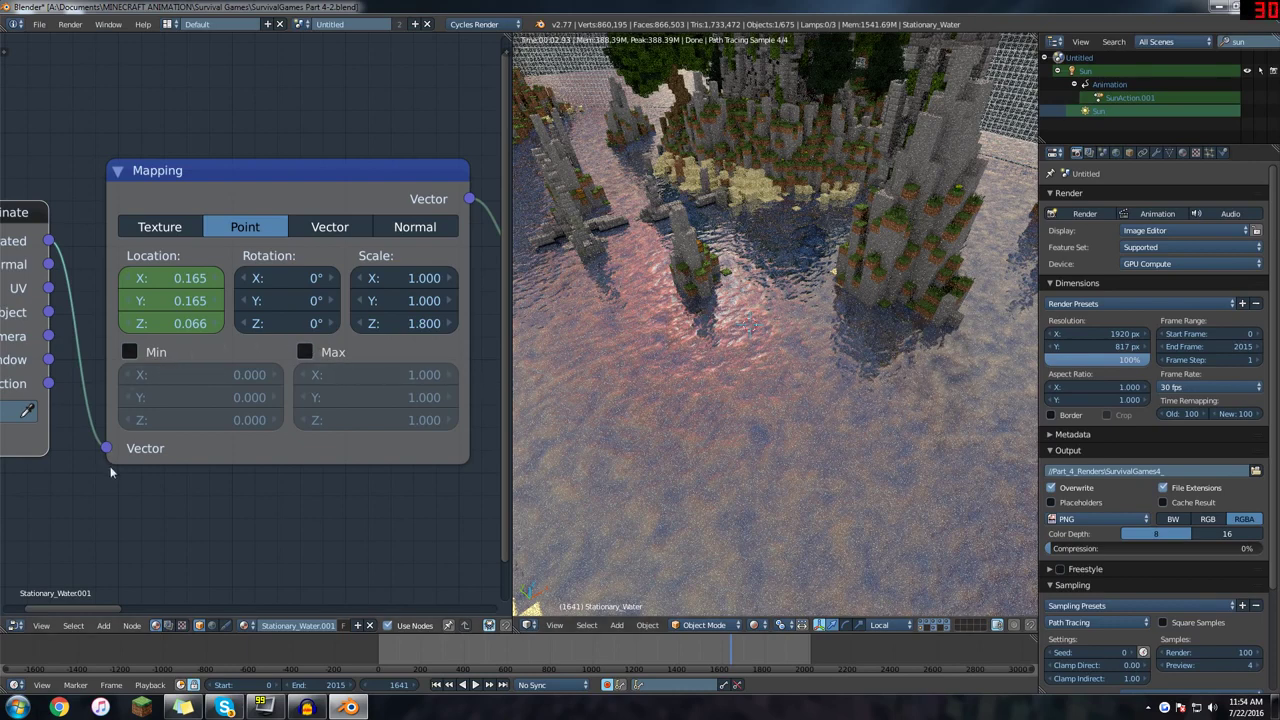
- Set the Noise Texture's scale to 80
middle_click_drag(110, 466, 3, 456)
middle_click_drag(488, 337, 389, 347)
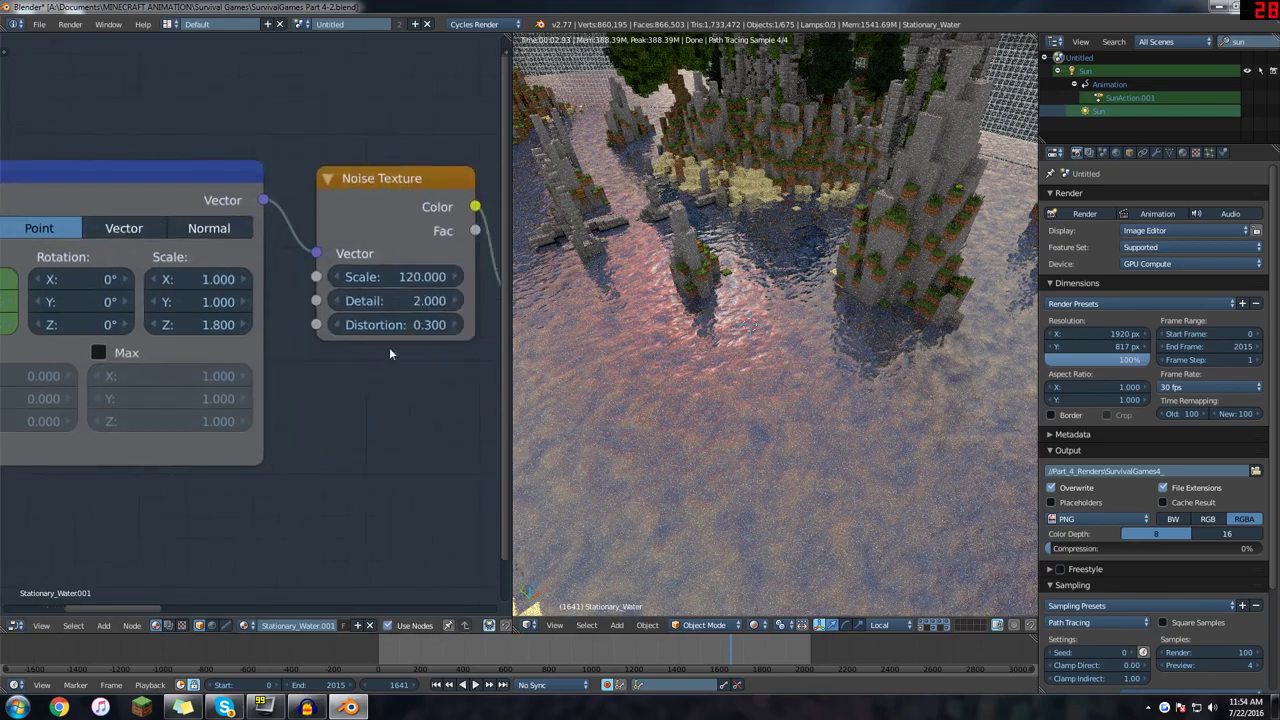
left_click(405, 277)
type("80")
key("Return")
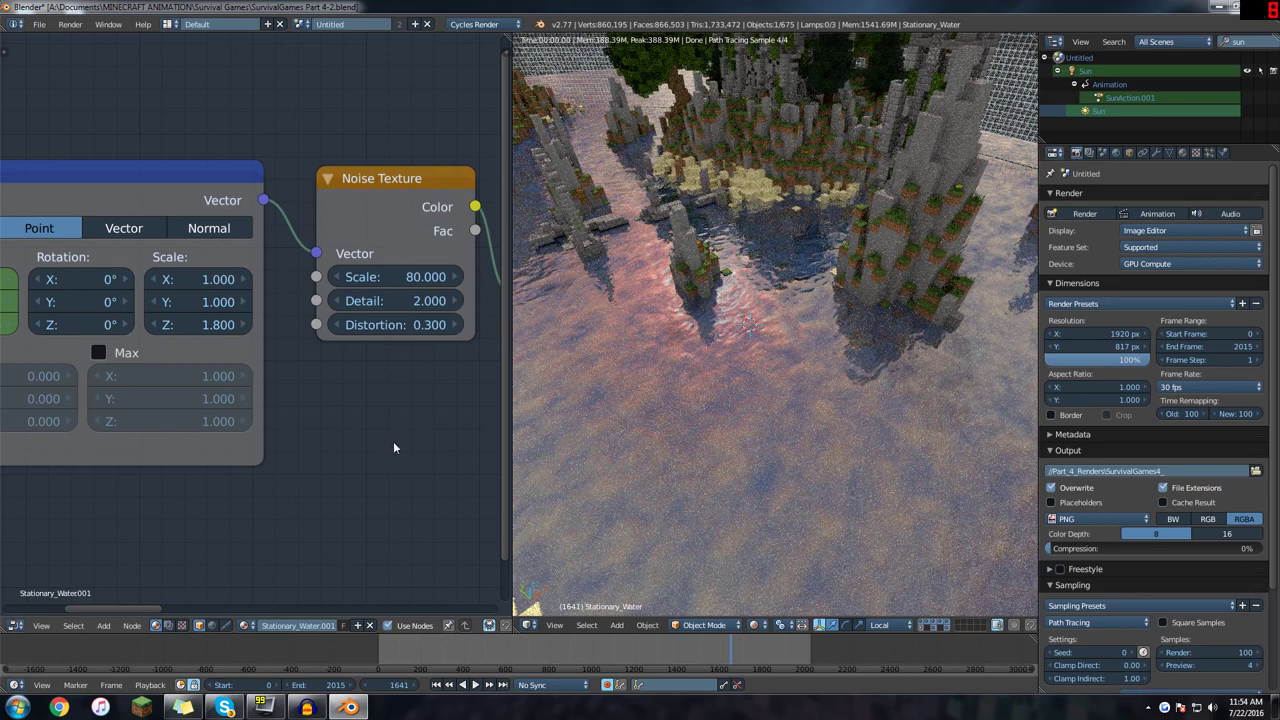
middle_click_drag(386, 441, 303, 430)
middle_click_drag(398, 386, 238, 402)
scroll(309, 398, "down", 4)
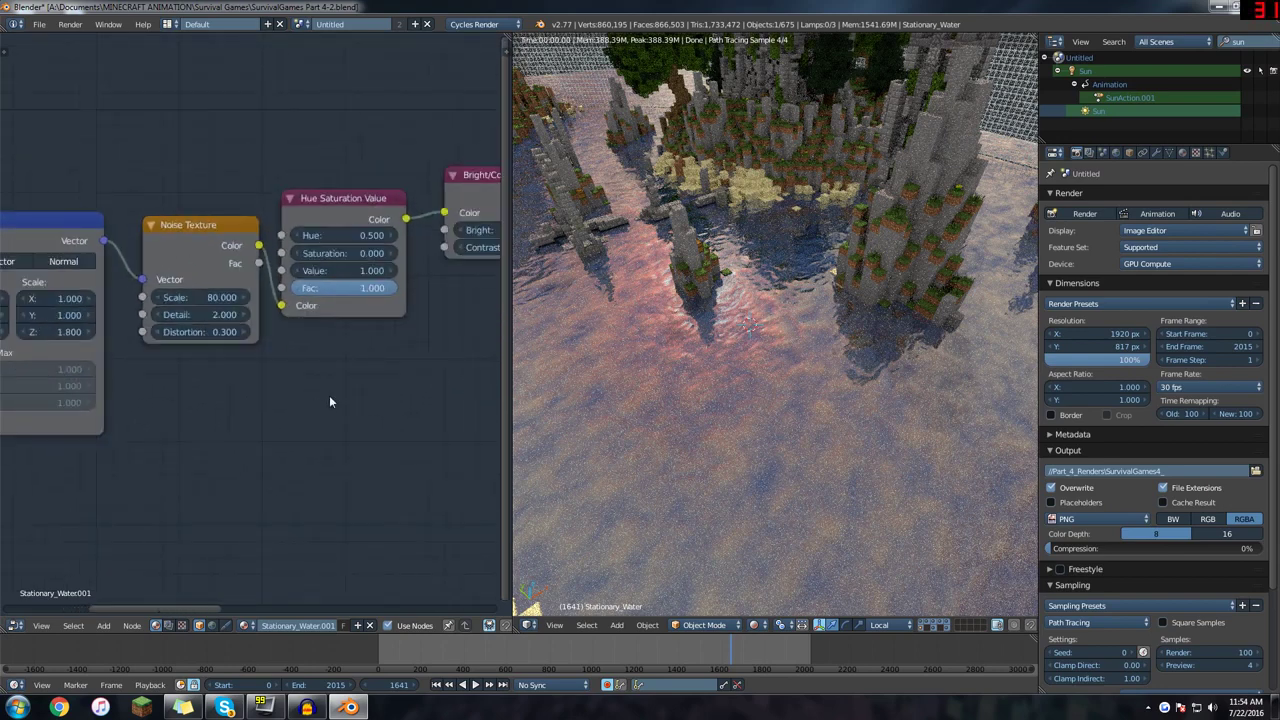
scroll(330, 402, "down", 2)
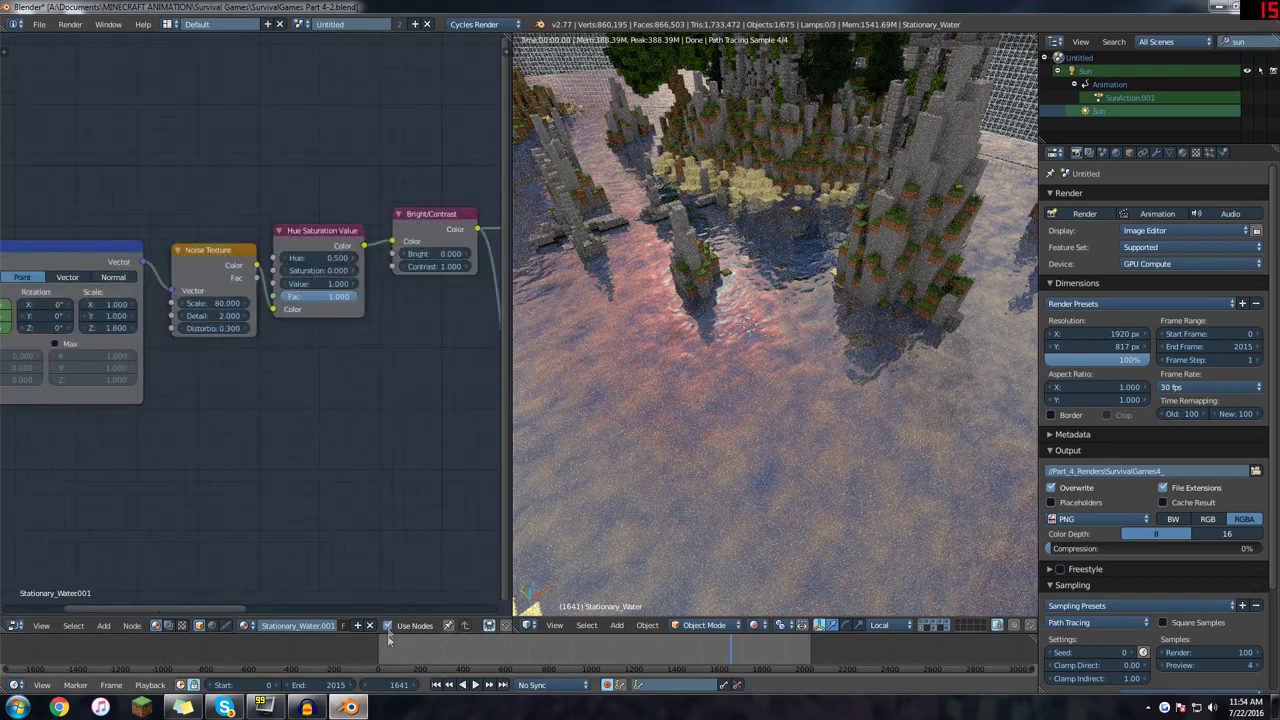
- Open the WaterShader.blend file and display its water surface in rendered viewport shading
left_click(39, 24)
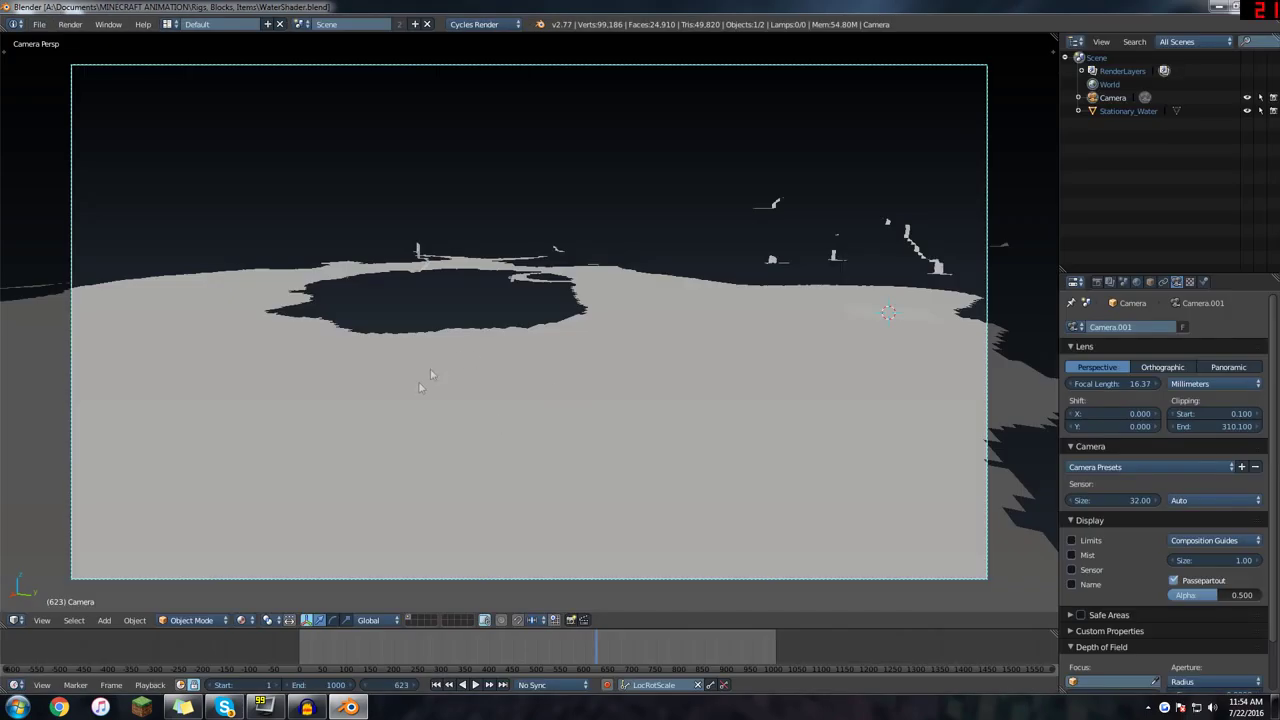
left_click(252, 622)
left_click(240, 620)
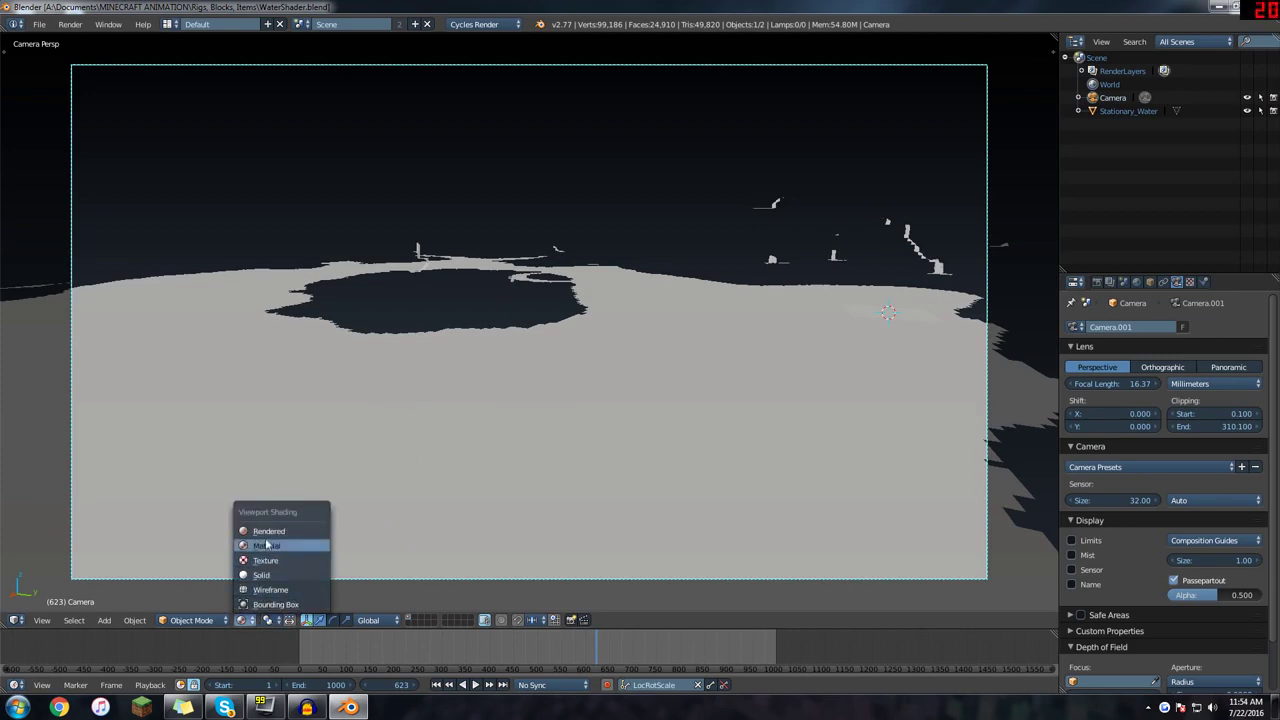
left_click(270, 531)
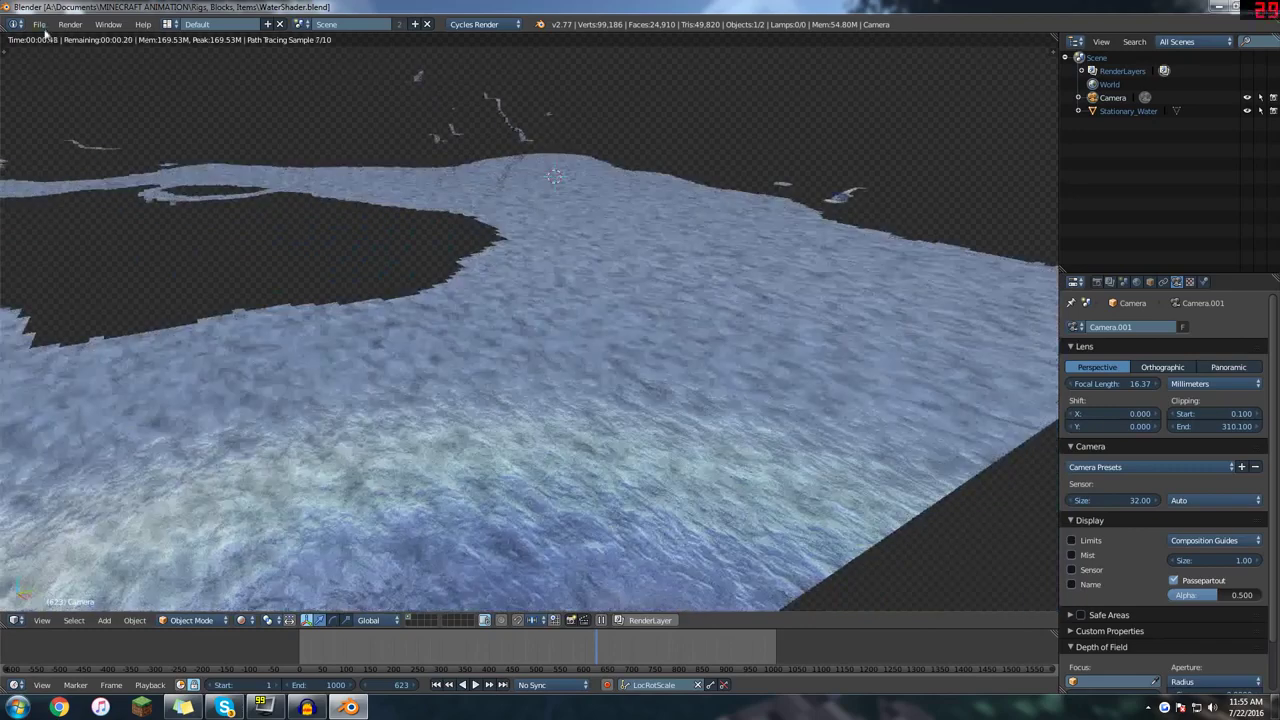
left_click(41, 27)
left_click(112, 231)
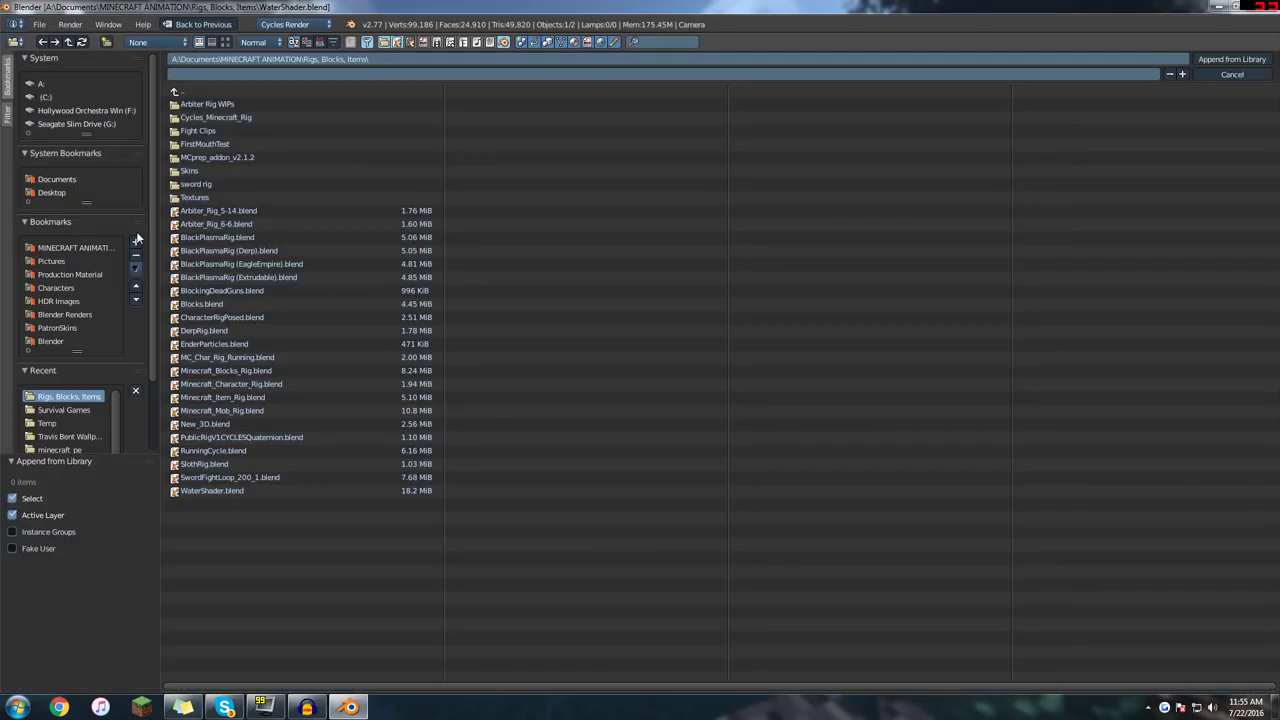
left_click(212, 490)
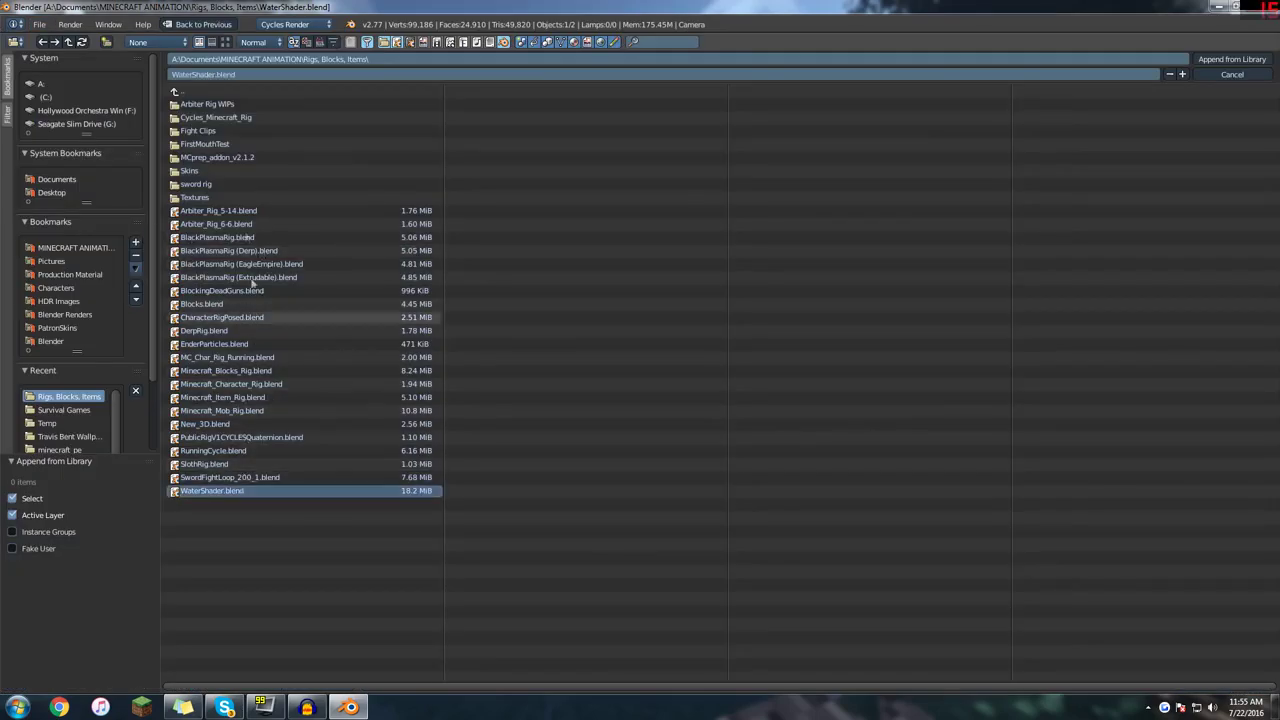
left_click(1210, 77)
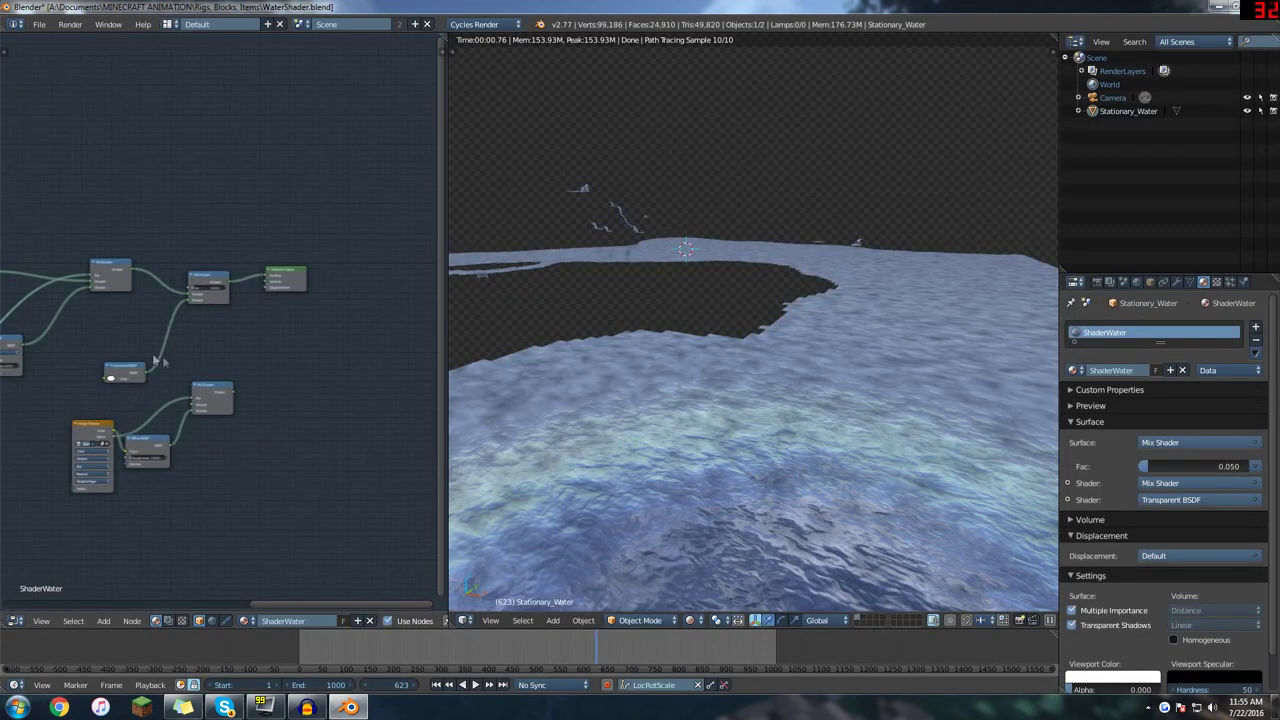
- Change the Diffuse BSDF's colour in the ShaderWater material to a brighter, more saturated cyan-blue
scroll(178, 360, "up", 5)
middle_click_drag(221, 380, 277, 364)
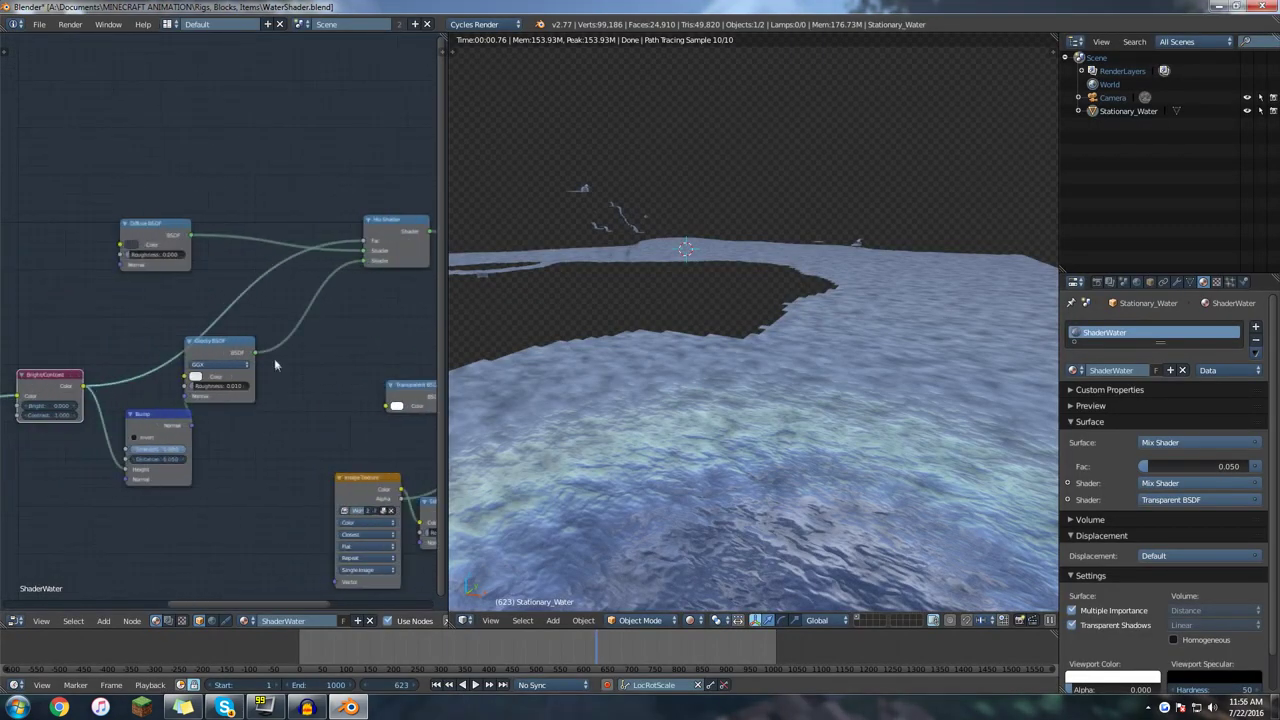
scroll(205, 325, "up", 1)
middle_click_drag(123, 334, 148, 334)
left_click(134, 229)
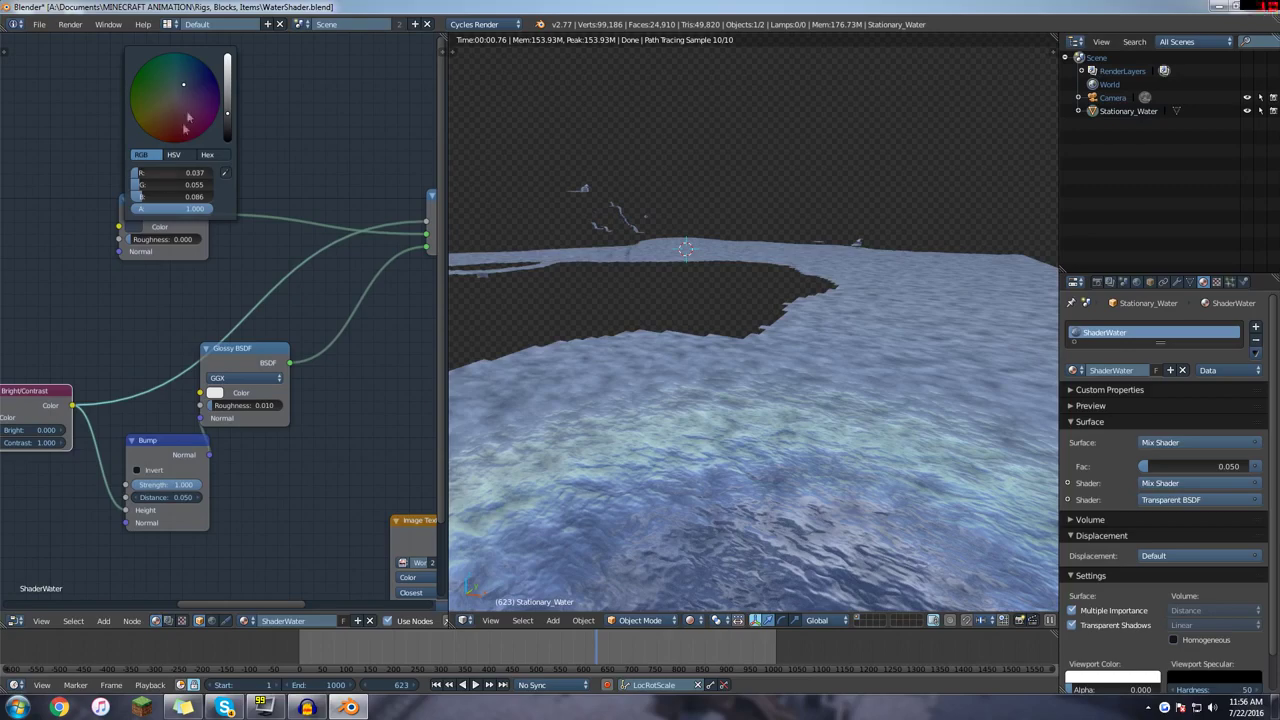
left_click(228, 95)
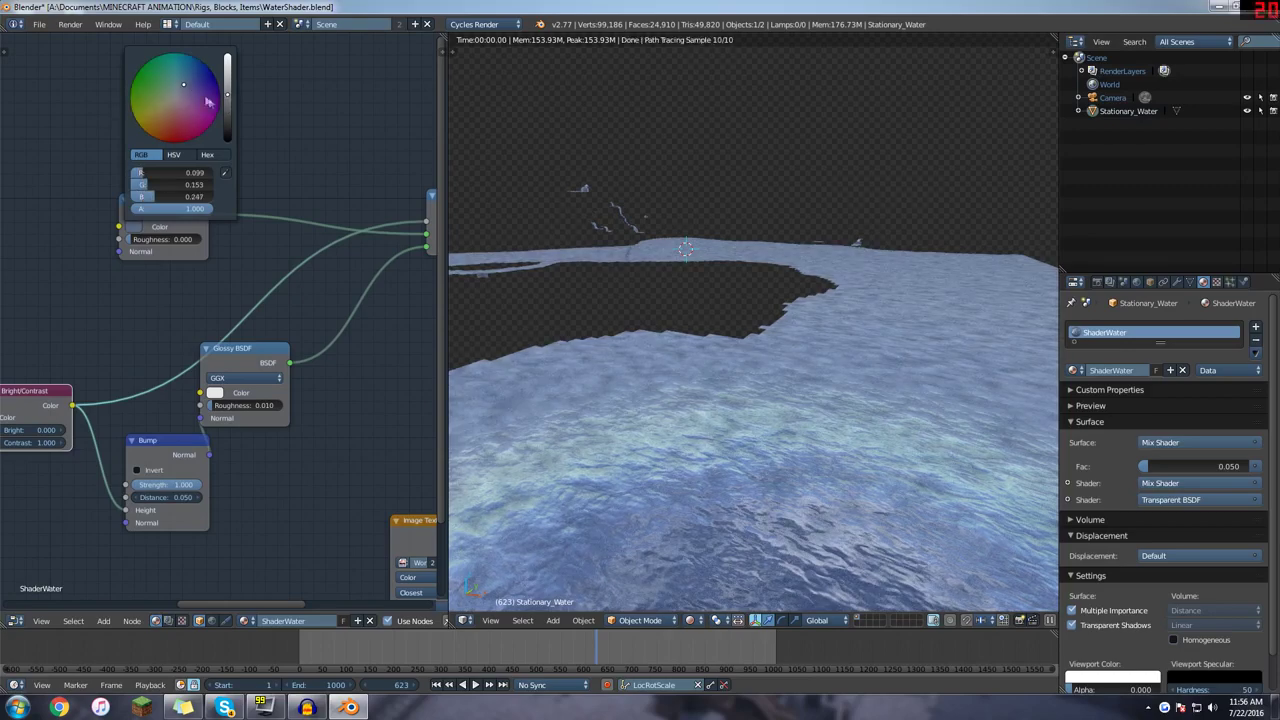
left_click_drag(187, 77, 182, 62)
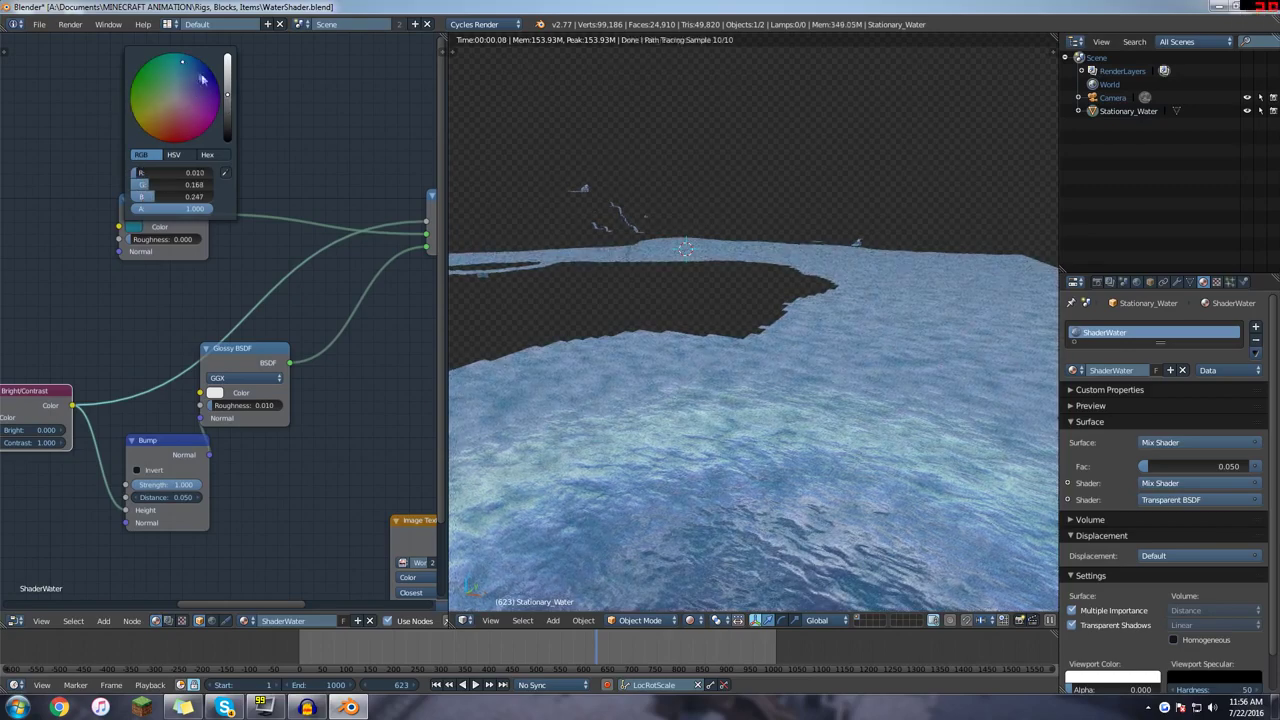
left_click(229, 71)
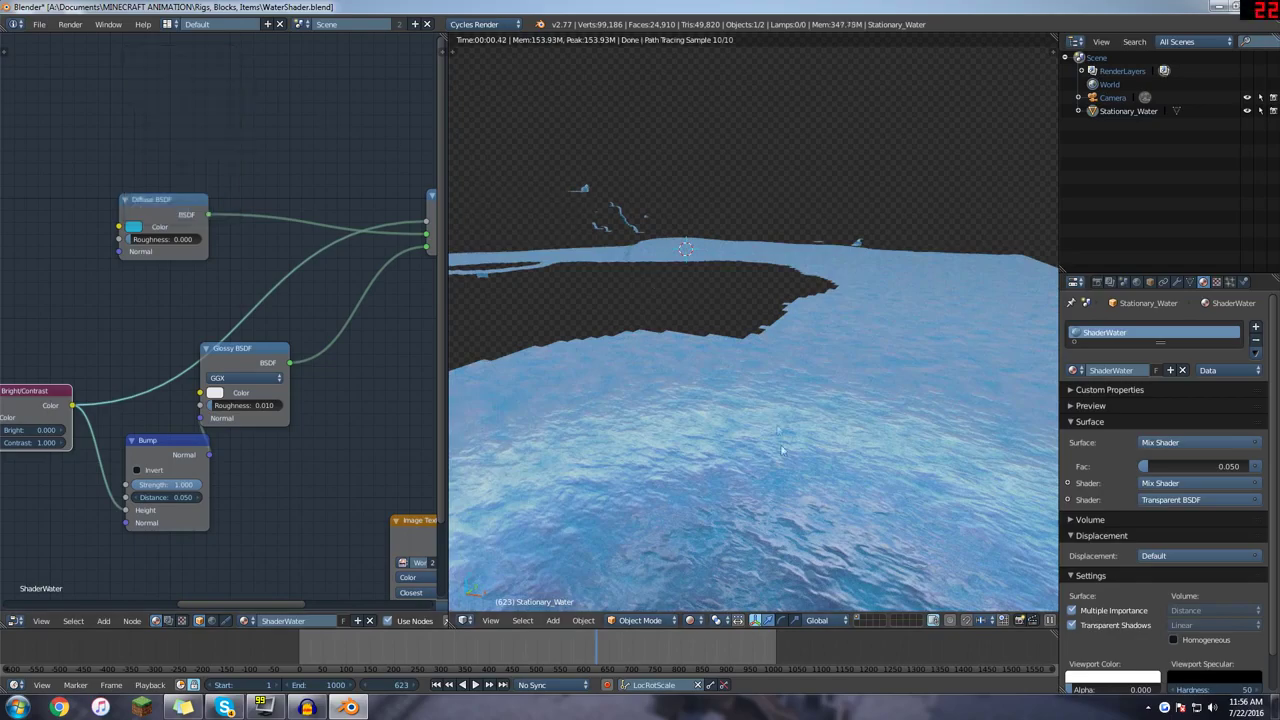
- Tint the Glossy BSDF's colour blue, about R 0.170, G 0.352, B 0.577
middle_click_drag(796, 503, 776, 454)
scroll(775, 456, "down", 3)
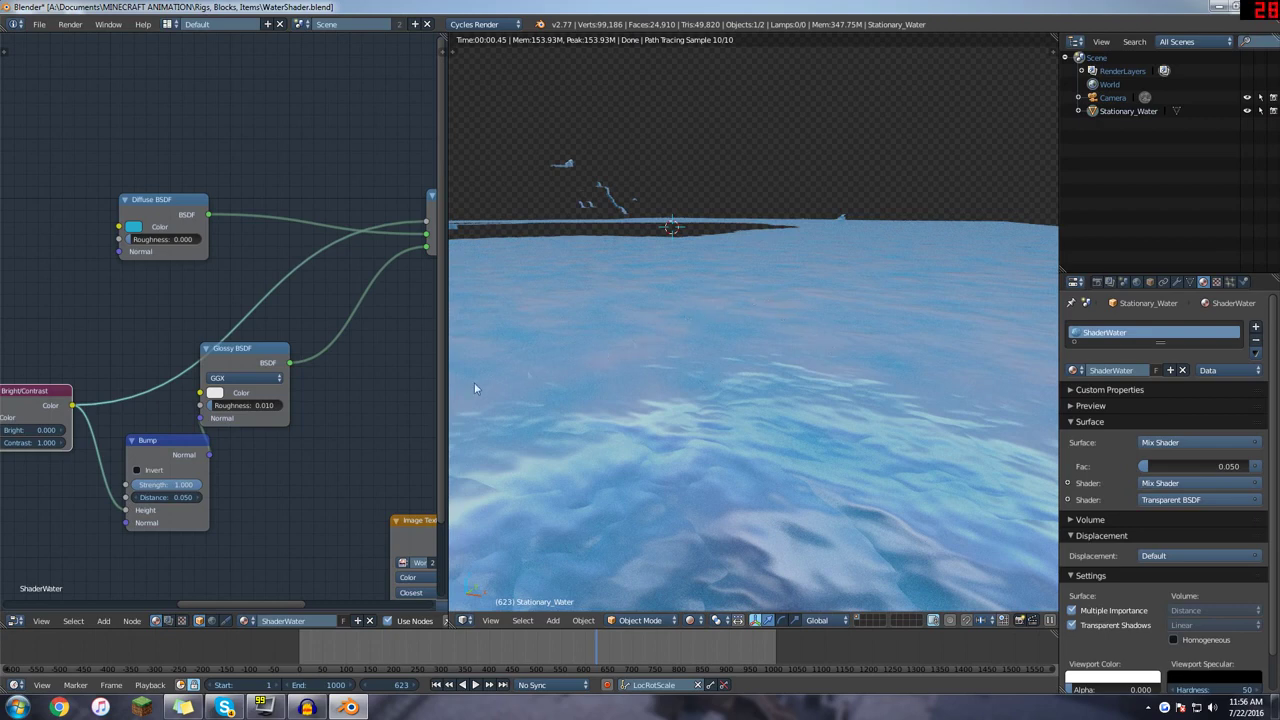
middle_click_drag(280, 378, 312, 328)
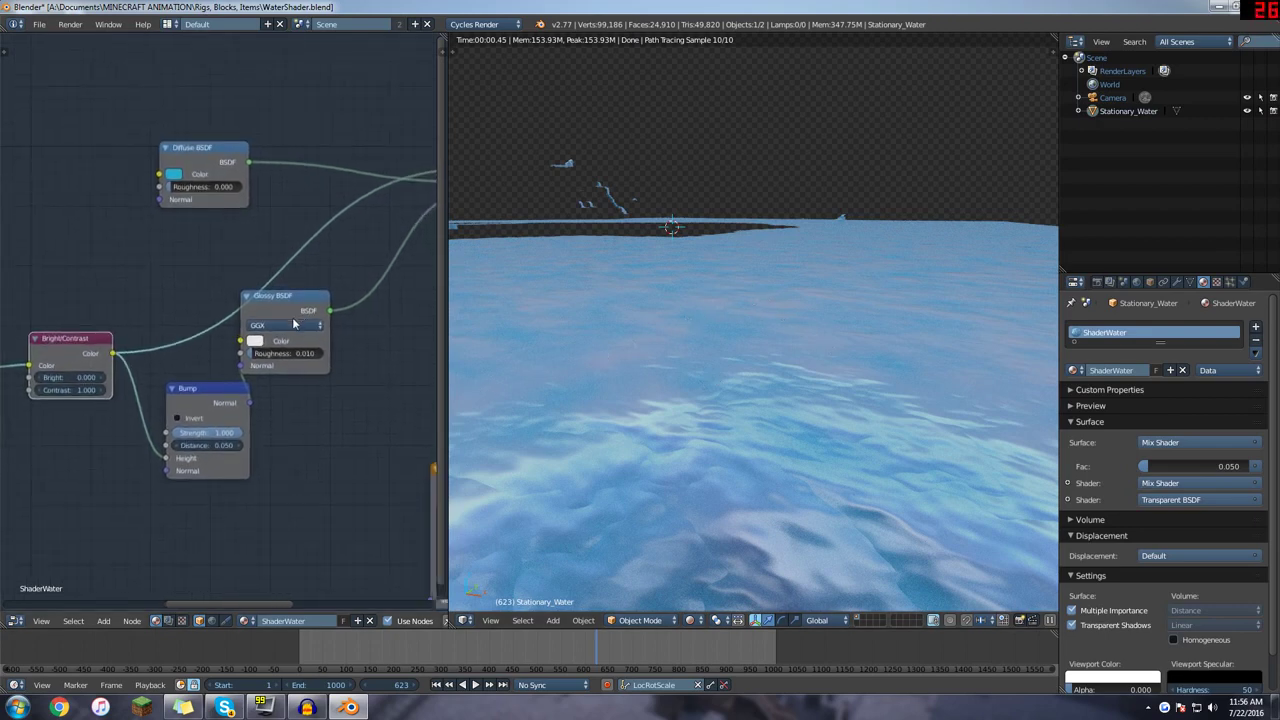
left_click(255, 342)
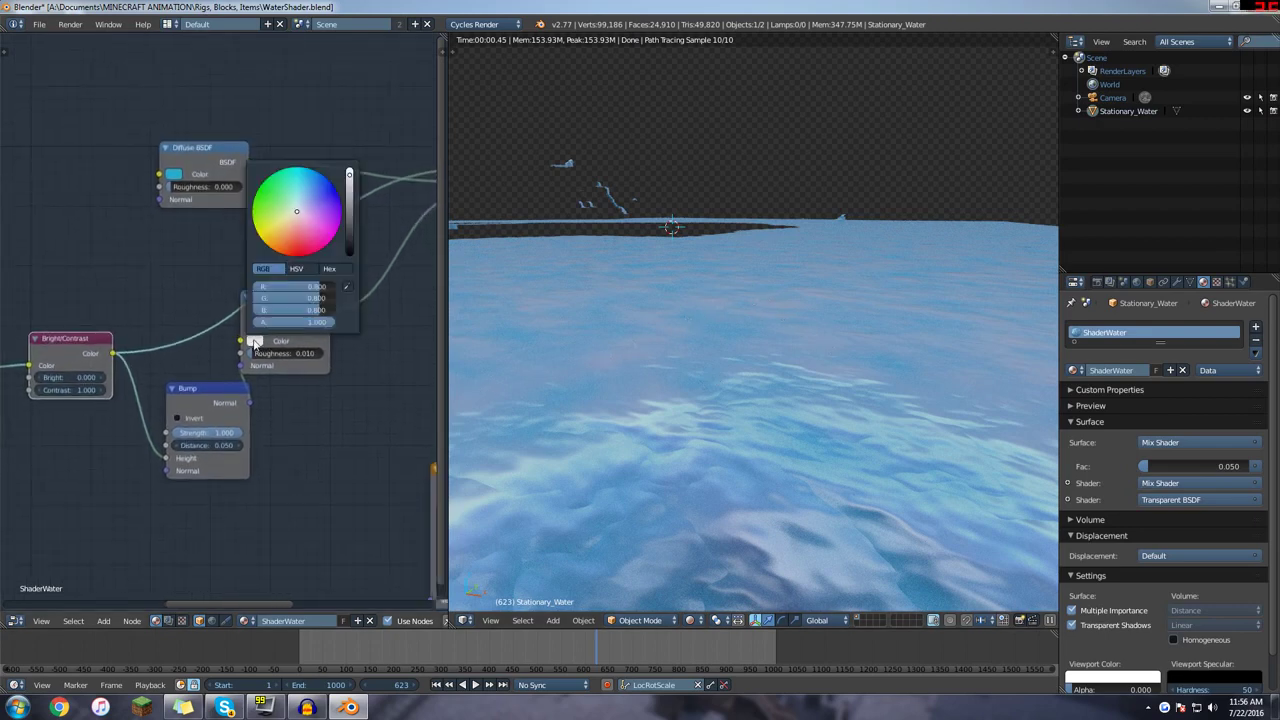
left_click(306, 197)
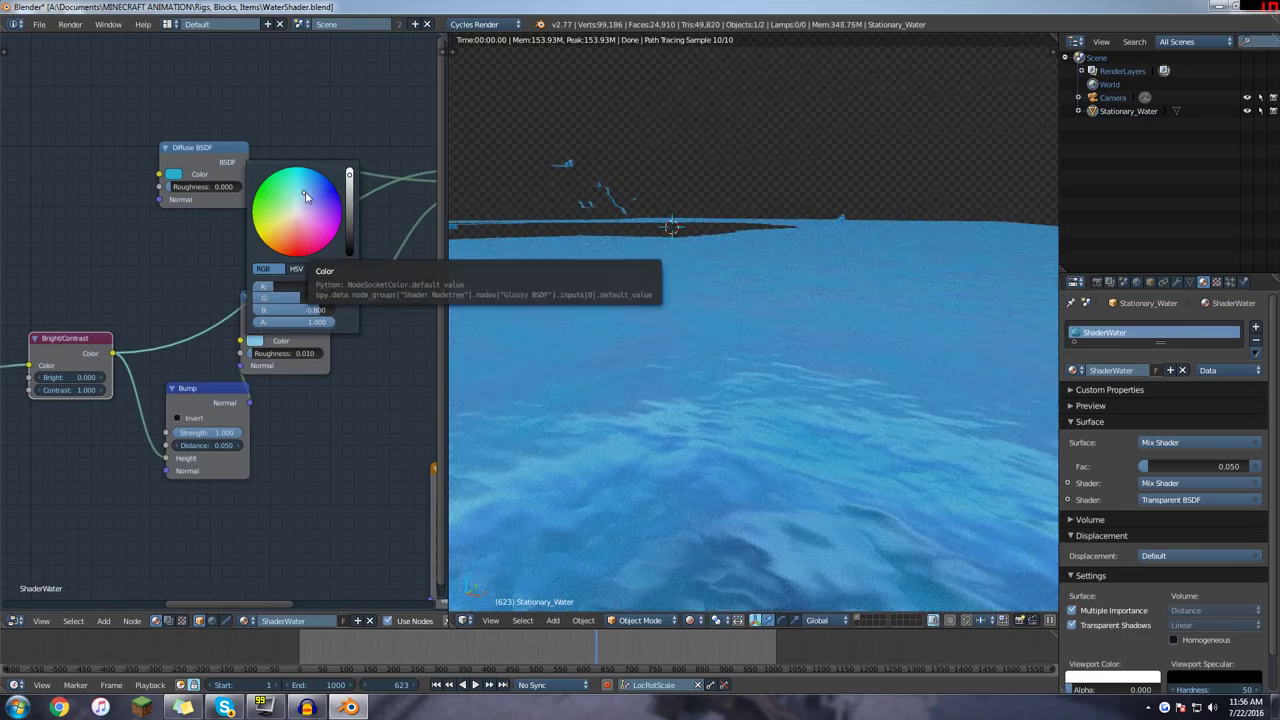
left_click(309, 199)
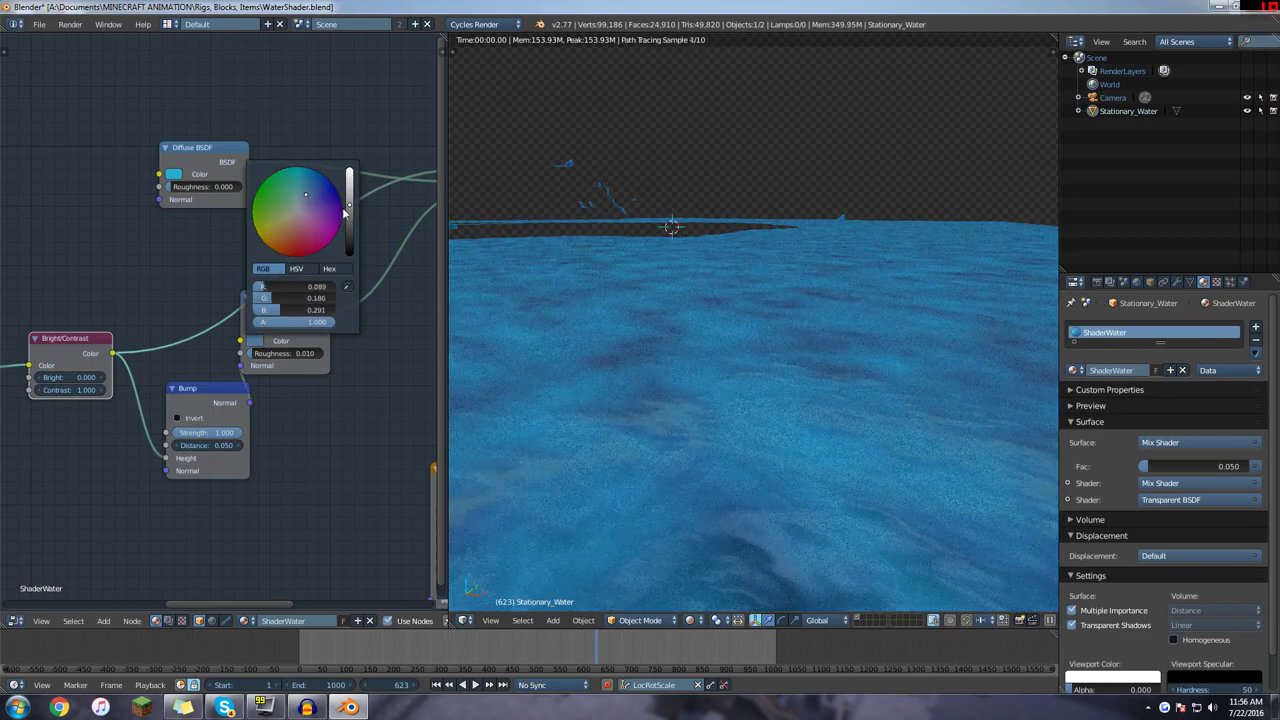
left_click(349, 213)
left_click(349, 192)
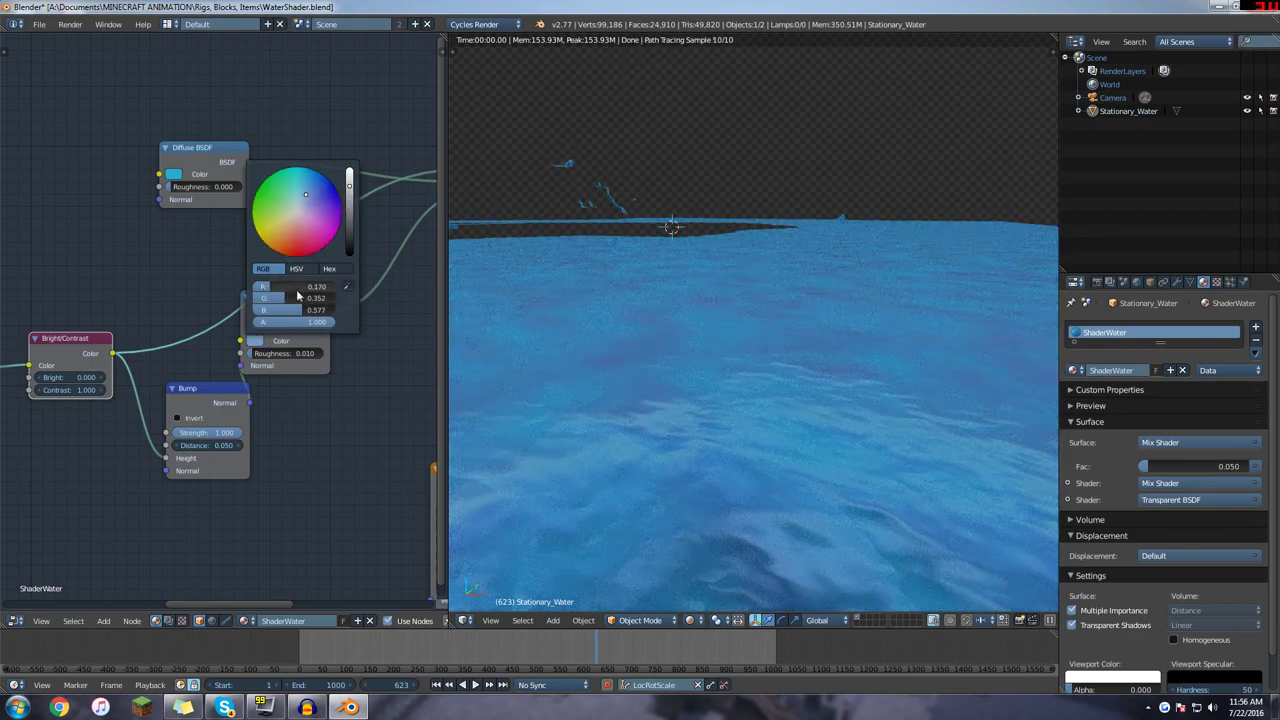
- Slightly lower the saturation of the Glossy BSDF's blue using its HSV values
left_click(296, 268)
left_click(270, 298)
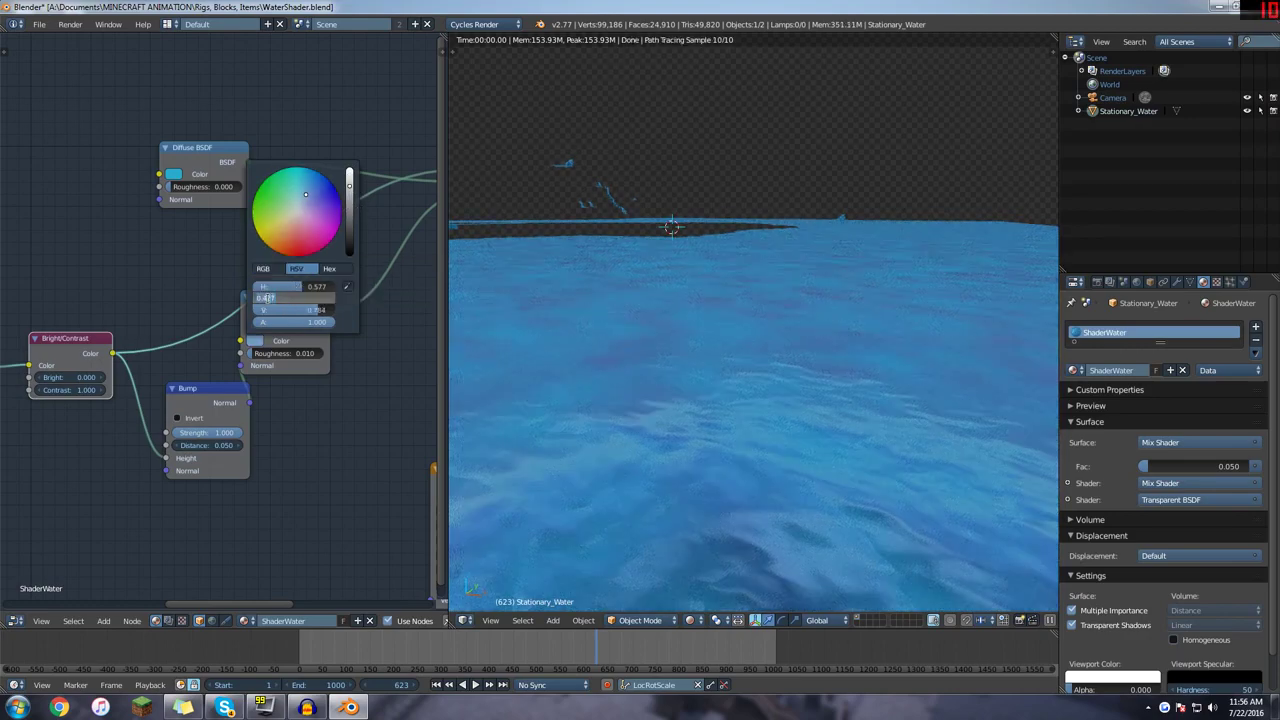
key("Return")
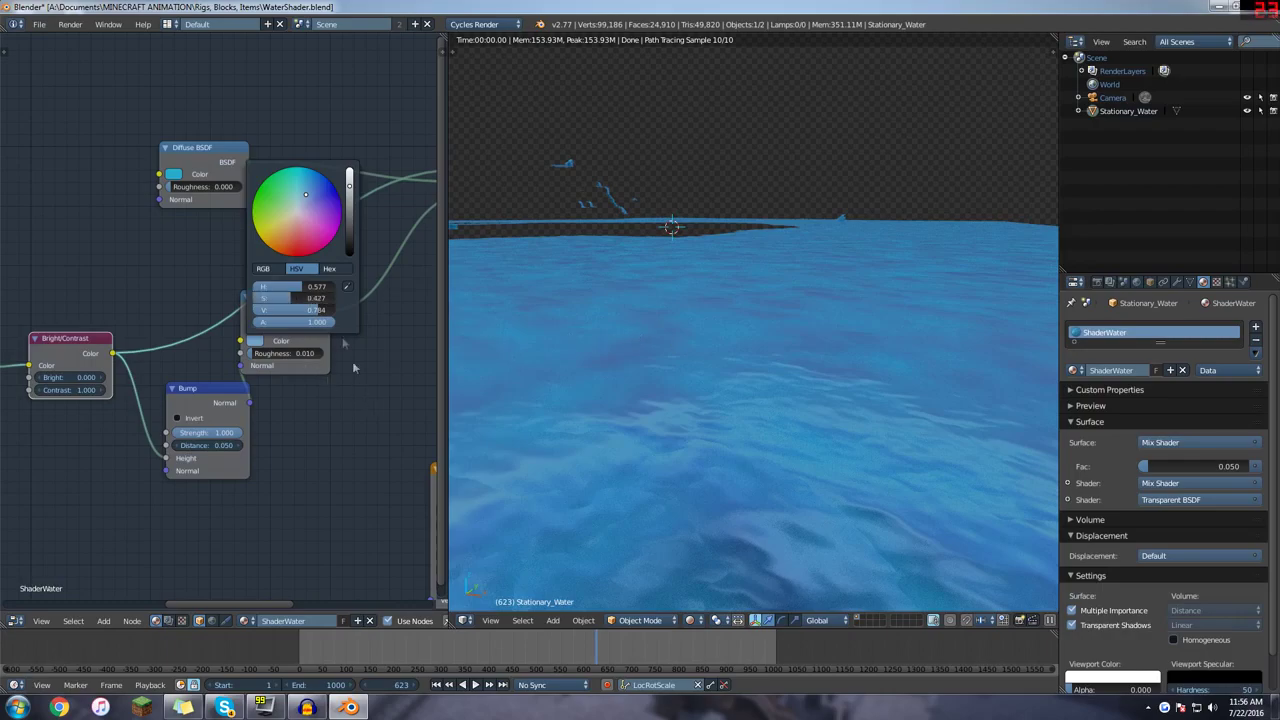
left_click_drag(287, 299, 291, 299)
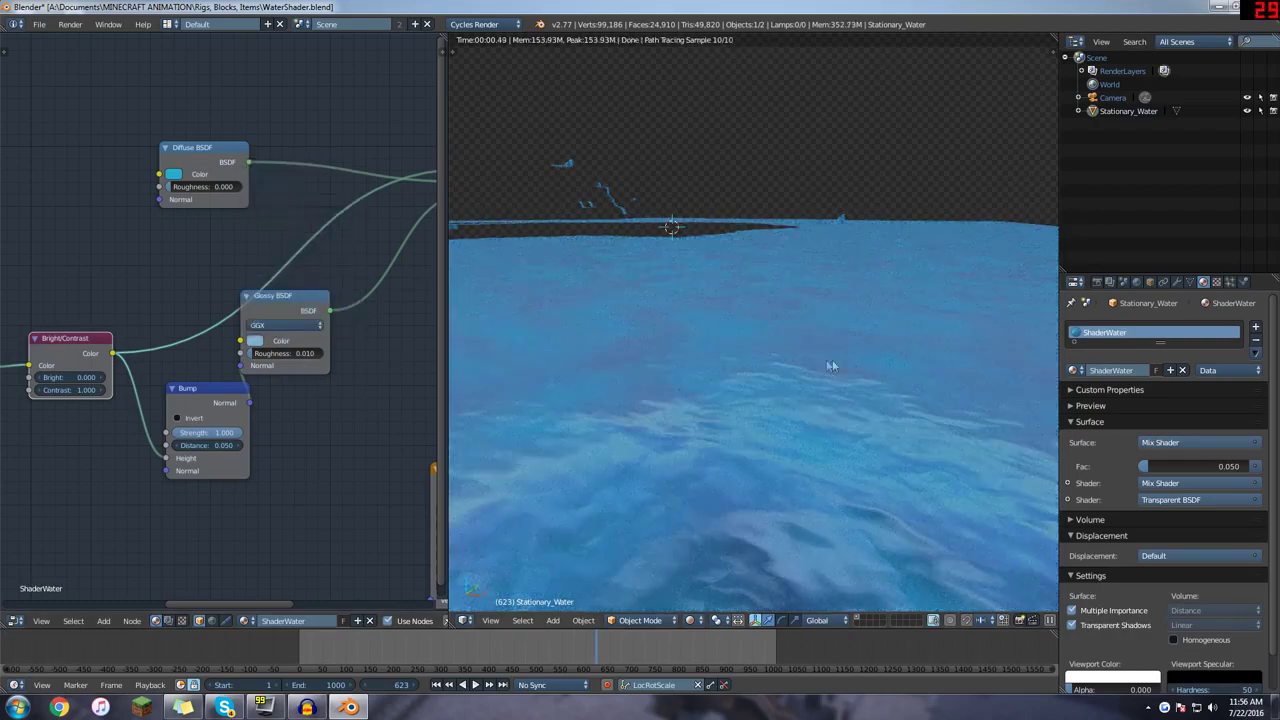
middle_click_drag(832, 364, 806, 403)
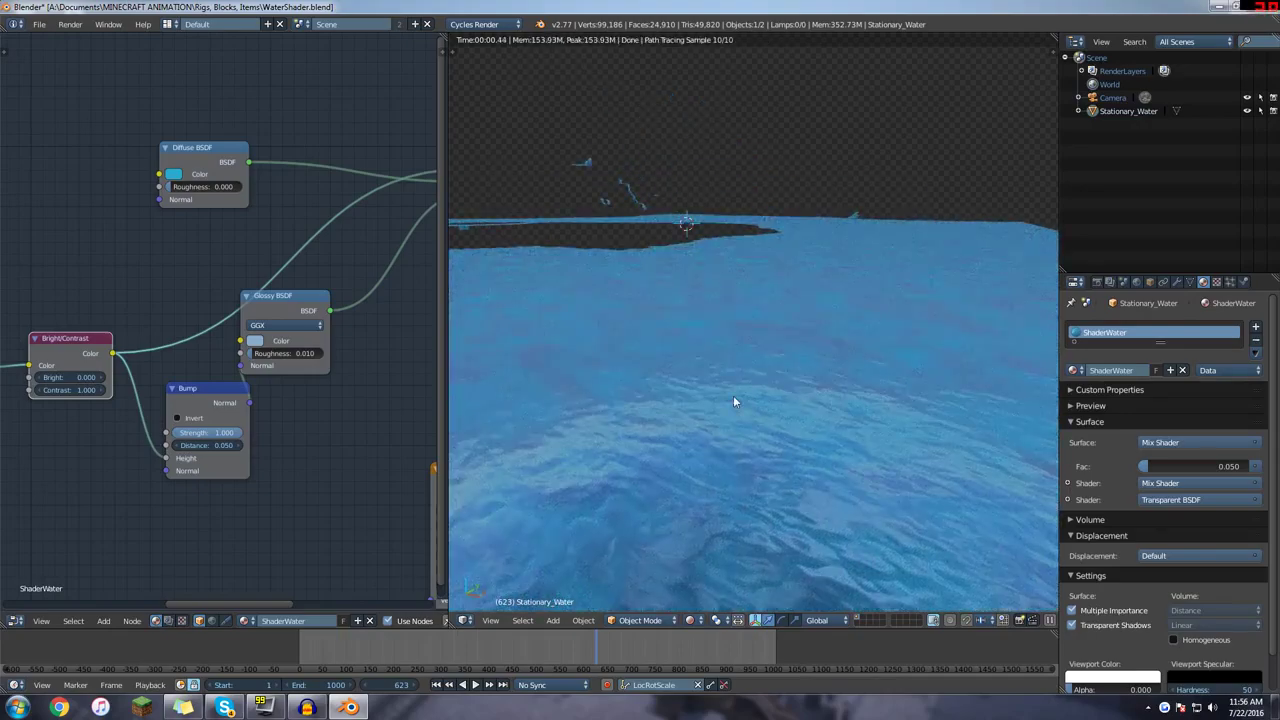
middle_click_drag(665, 391, 760, 494)
scroll(701, 427, "up", 4)
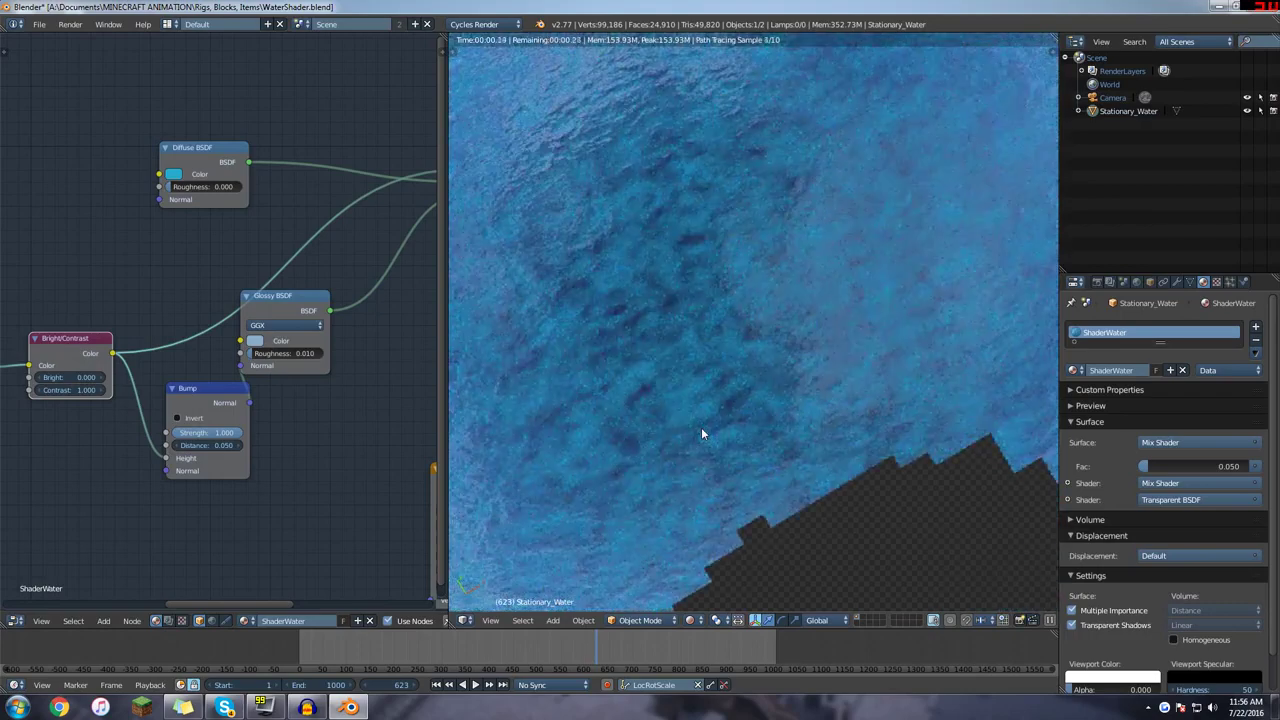
- Move the Glossy BSDF node slightly away from the Bump node so their link is easier to see
middle_click_drag(296, 308, 170, 343)
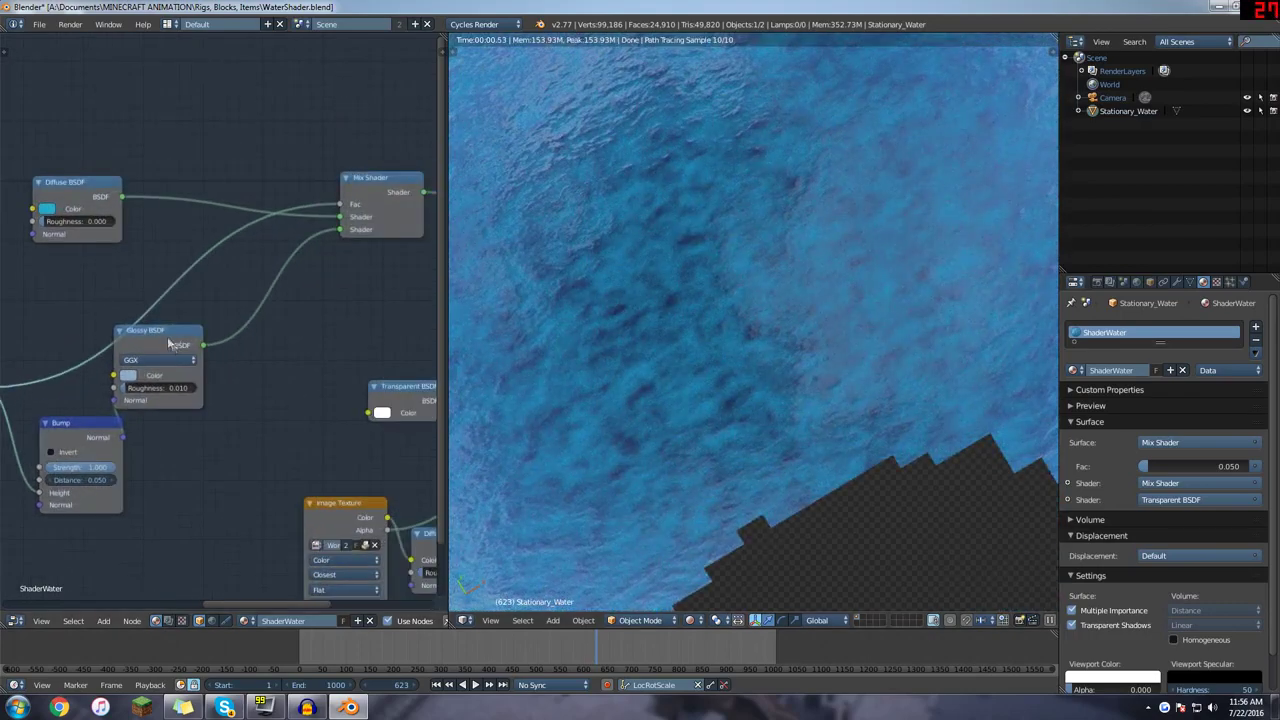
left_click_drag(177, 337, 216, 341)
scroll(120, 323, "down", 3)
middle_click_drag(12, 366, 52, 373)
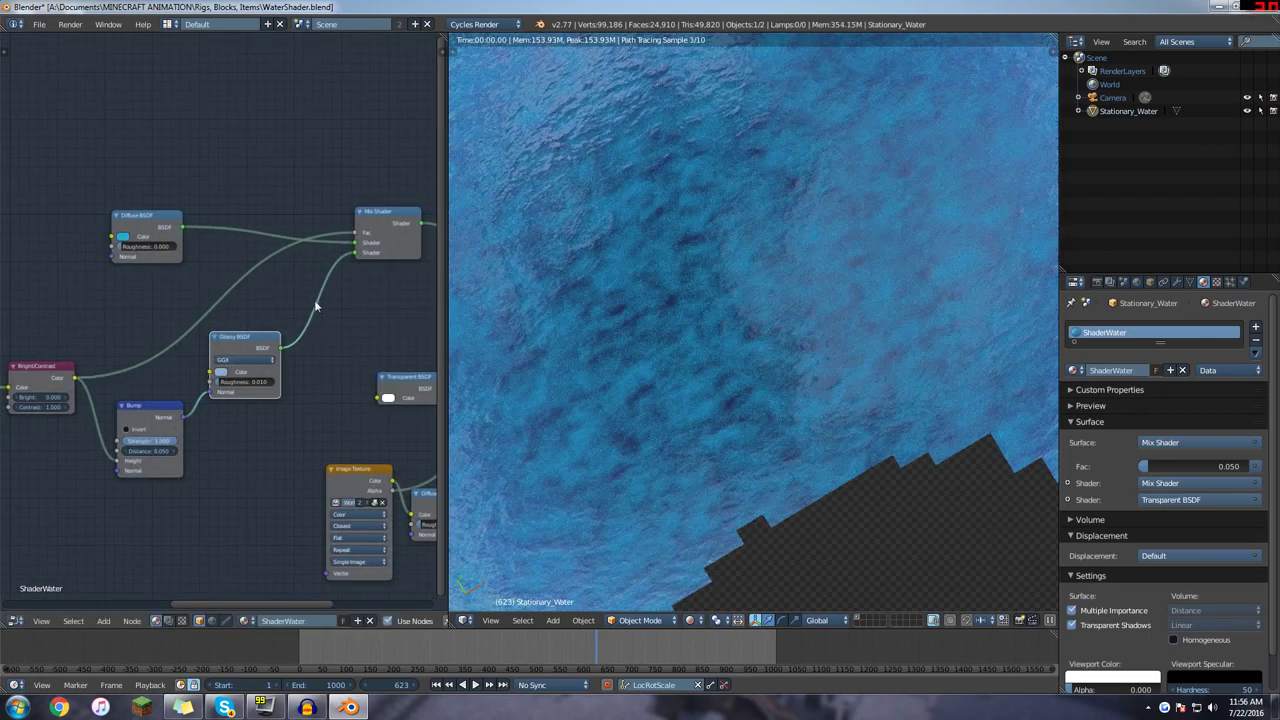
- Examine the Transparent BSDF and final Mix Shader nodes, and the recoloured water surface from several angles
middle_click_drag(374, 345, 107, 343)
middle_click_drag(167, 308, 224, 313)
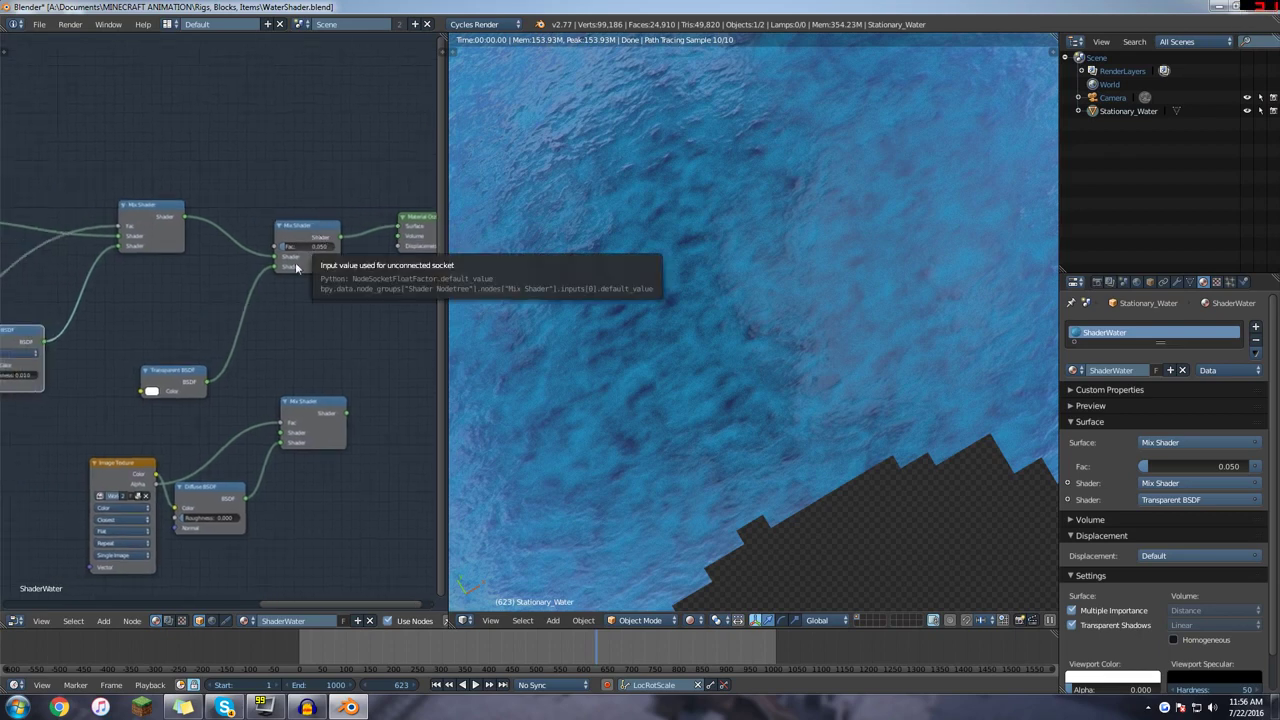
middle_click_drag(226, 321, 233, 288)
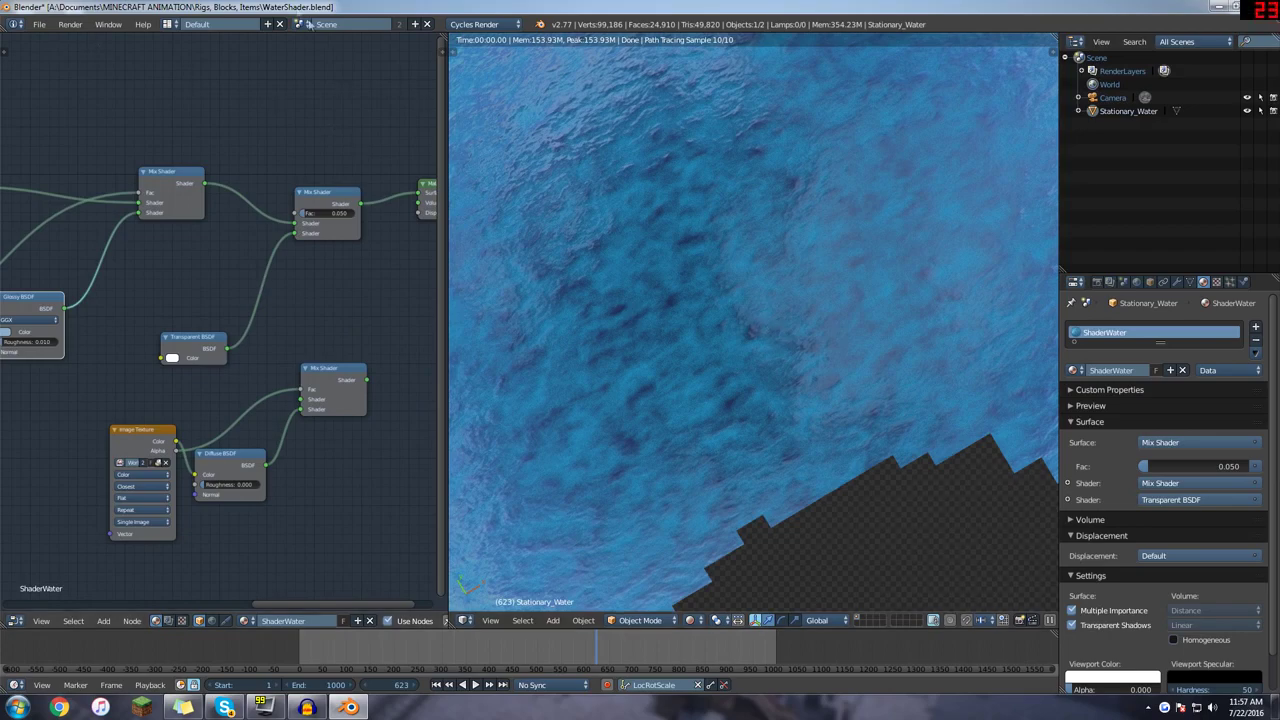
middle_click_drag(746, 284, 528, 436)
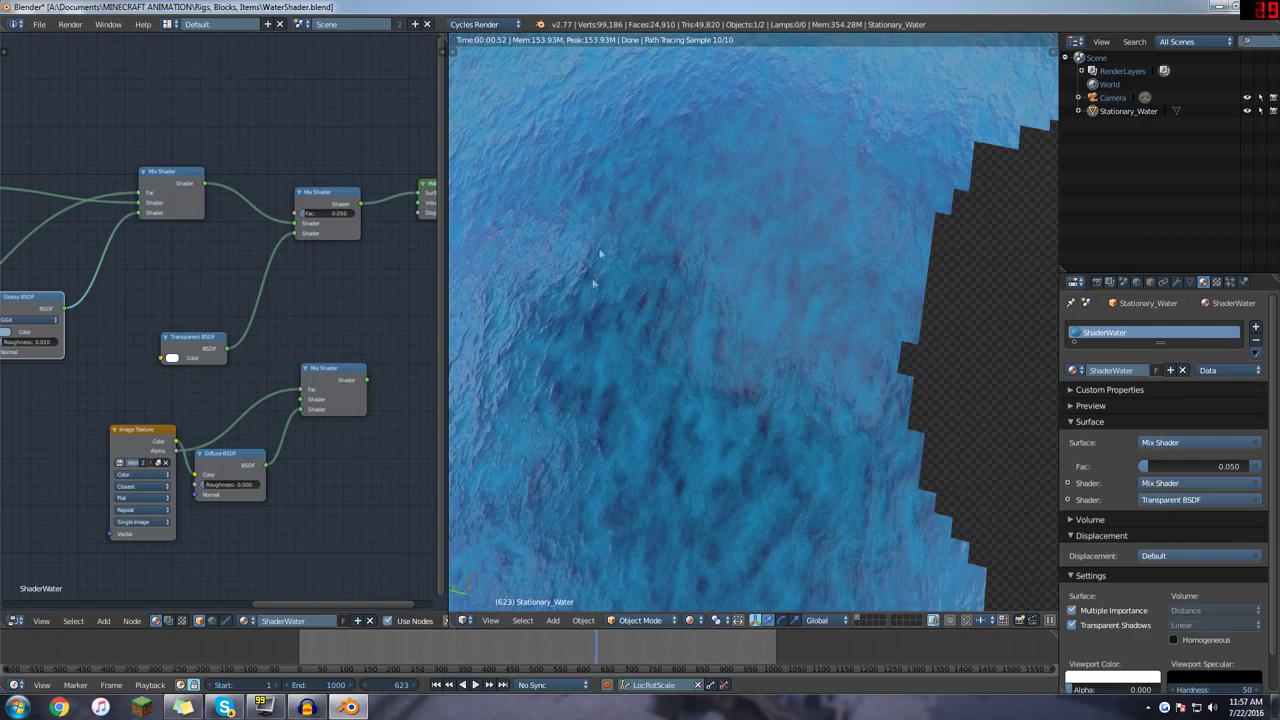
middle_click_drag(579, 365, 591, 331)
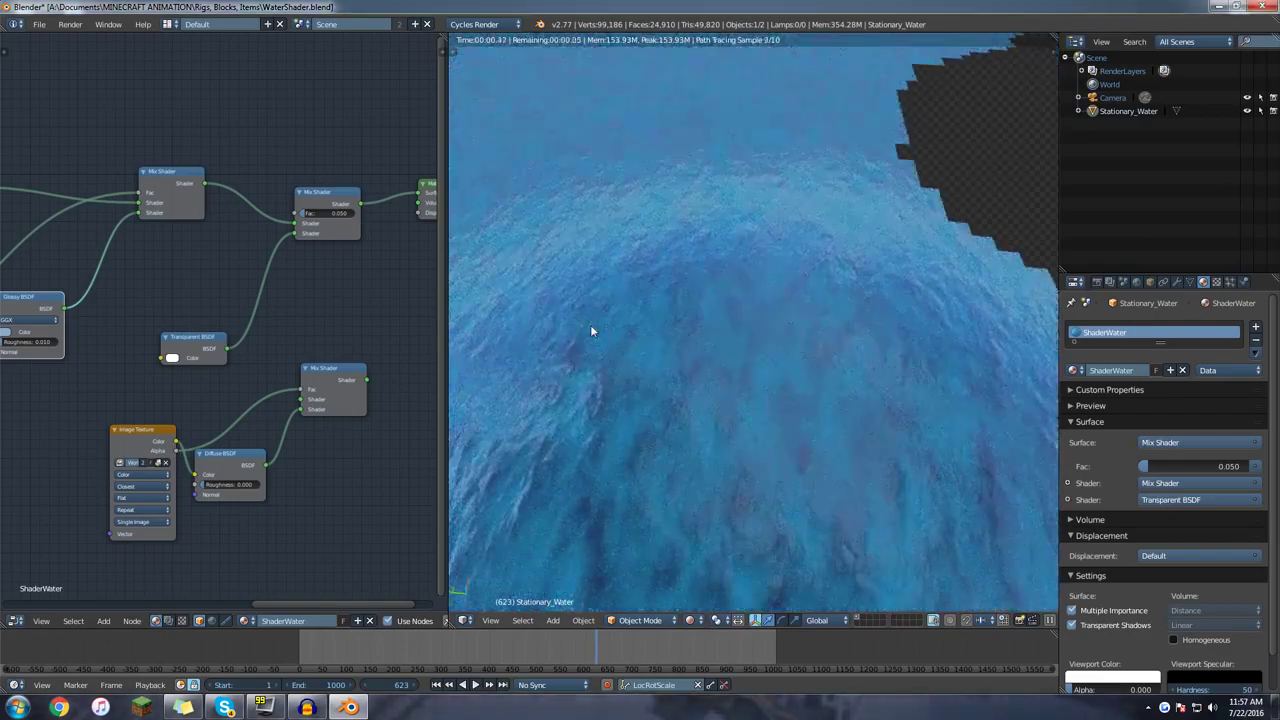
middle_click_drag(631, 414, 634, 280)
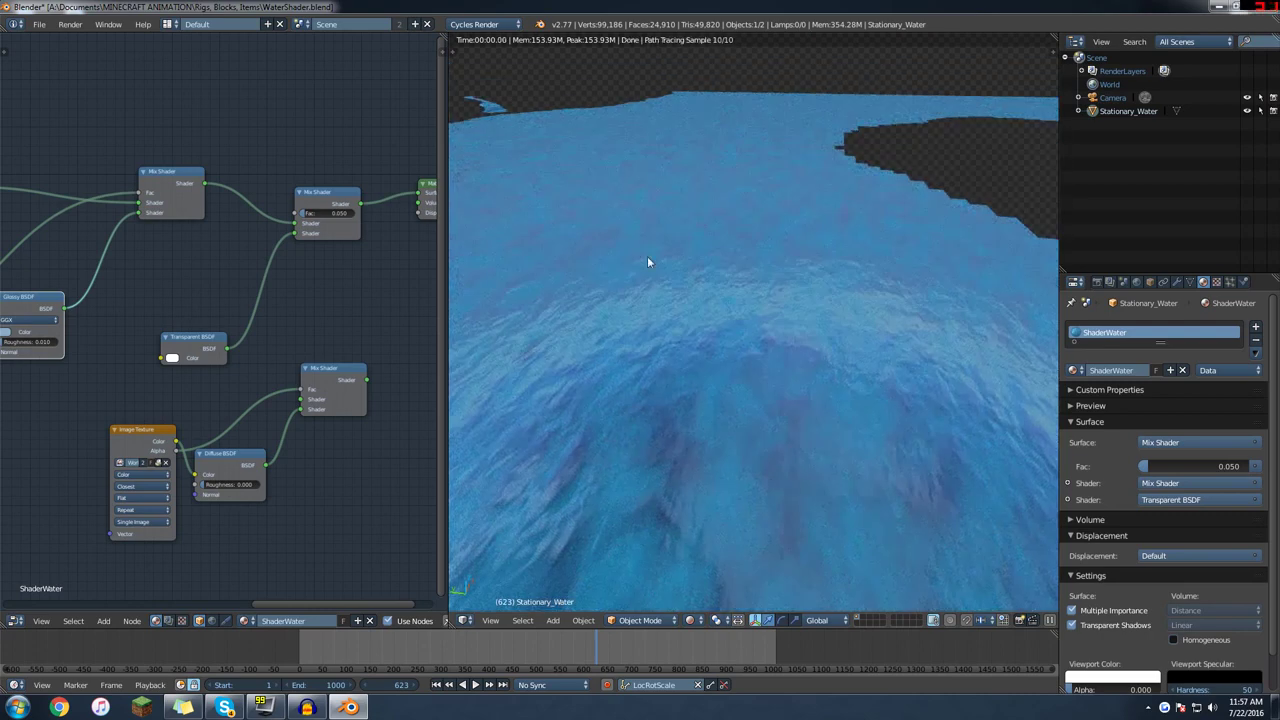